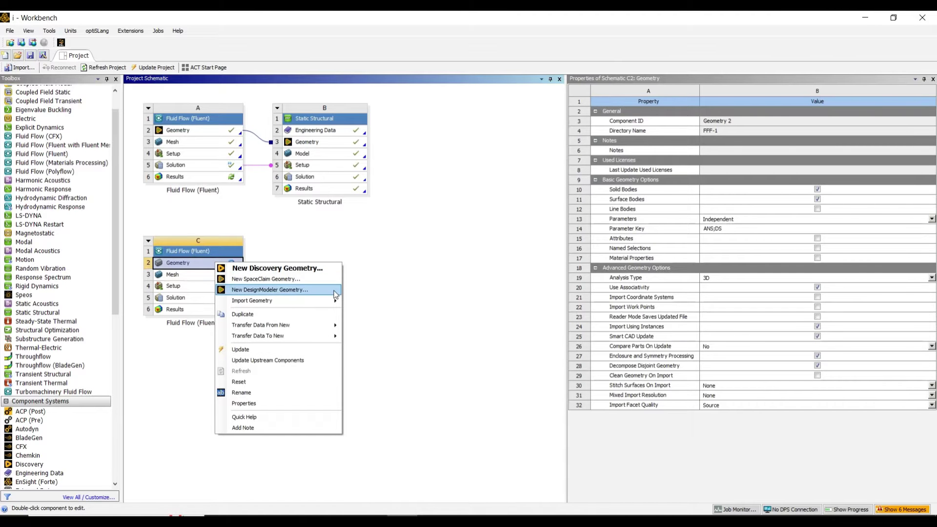
Start a New DesignModeler Geometry from the Geometry cell of Fluid Flow system C
{"action": "left_click", "coordinate": [335, 292]}
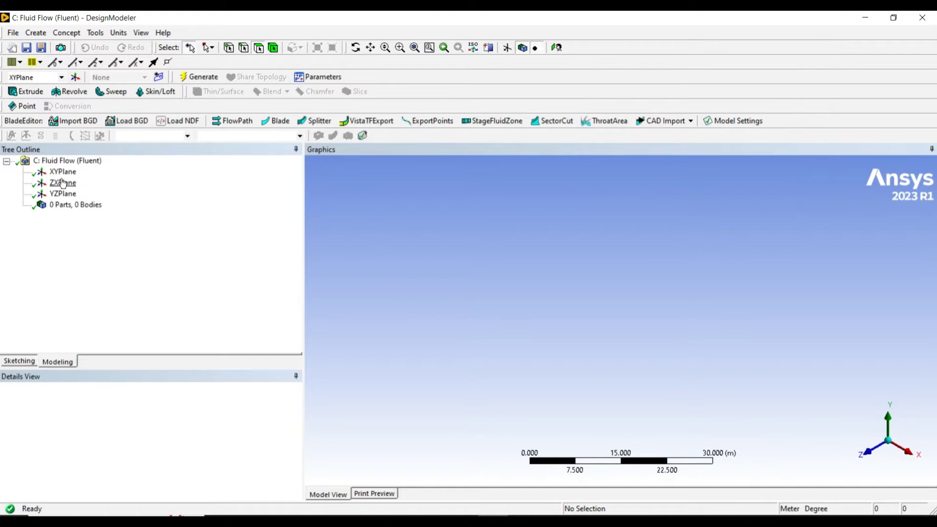
Import the external geometry file 2.STEP and generate it
{"action": "left_click", "coordinate": [63, 173]}
{"action": "left_click", "coordinate": [8, 32]}
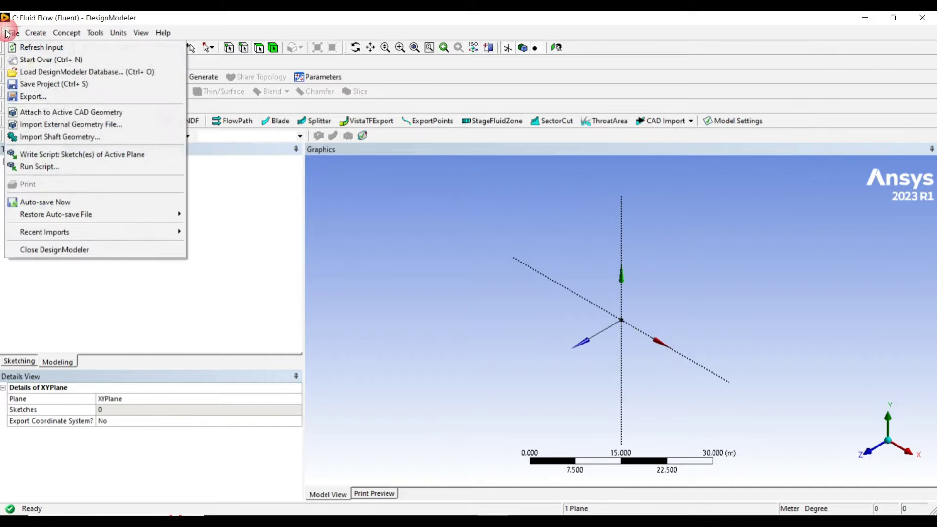
{"action": "left_click", "coordinate": [118, 126]}
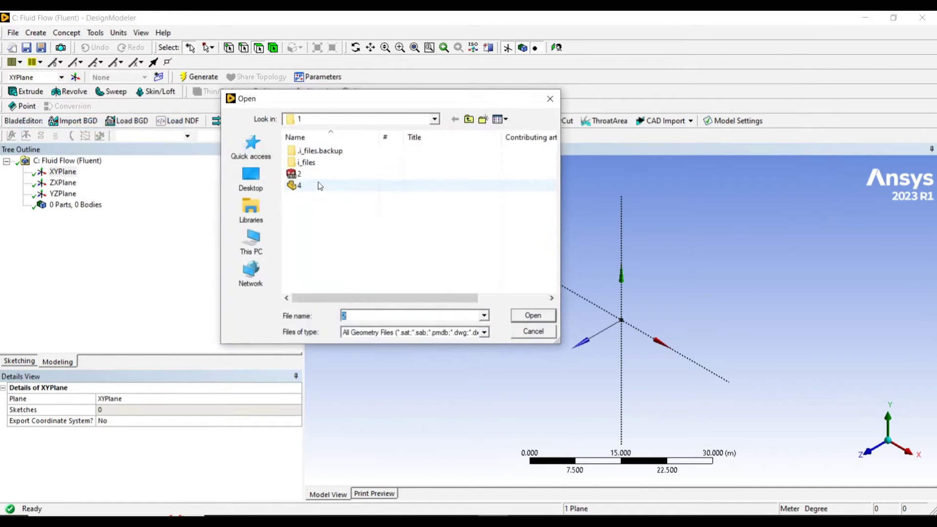
{"action": "left_click", "coordinate": [324, 175]}
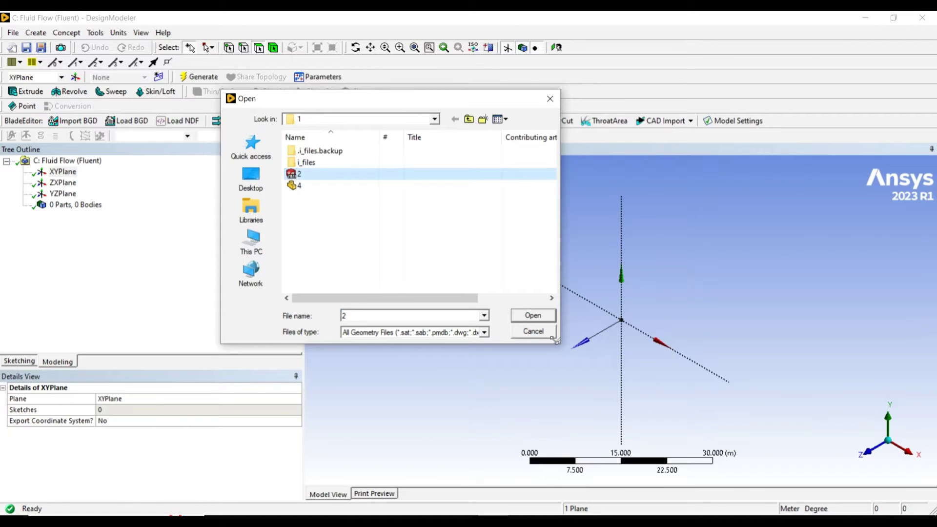
{"action": "left_click", "coordinate": [533, 316]}
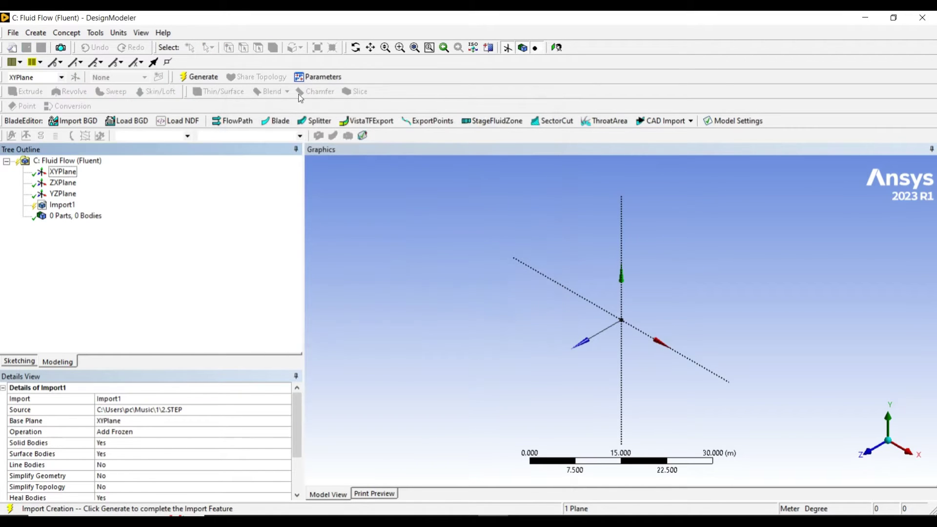
{"action": "left_click", "coordinate": [198, 79]}
{"action": "middle_click_drag", "start_coordinate": [684, 393], "coordinate": [439, 381]}
Change the import operation to Add Material and regenerate the solid body
{"action": "left_click", "coordinate": [236, 432]}
{"action": "left_click", "coordinate": [282, 432]}
{"action": "left_click", "coordinate": [242, 449]}
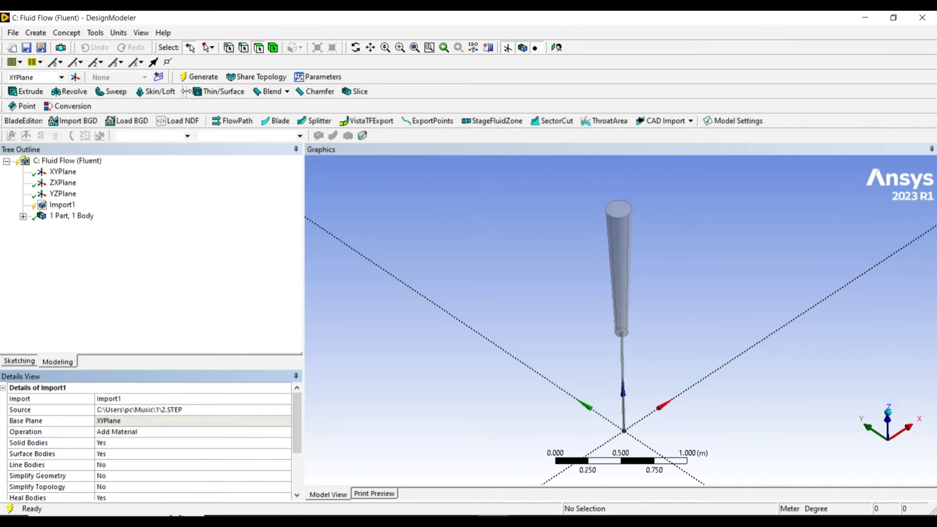
{"action": "left_click", "coordinate": [197, 76]}
{"action": "middle_click_drag", "start_coordinate": [641, 423], "coordinate": [646, 393]}
{"action": "left_click", "coordinate": [68, 173]}
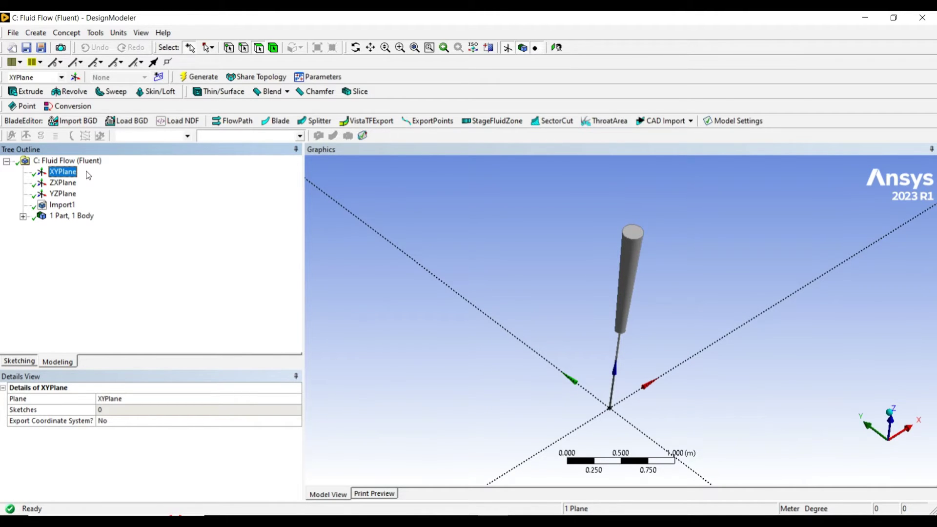
Draw a rectangle around the origin on the XY plane, viewed along Z
{"action": "left_click", "coordinate": [14, 361]}
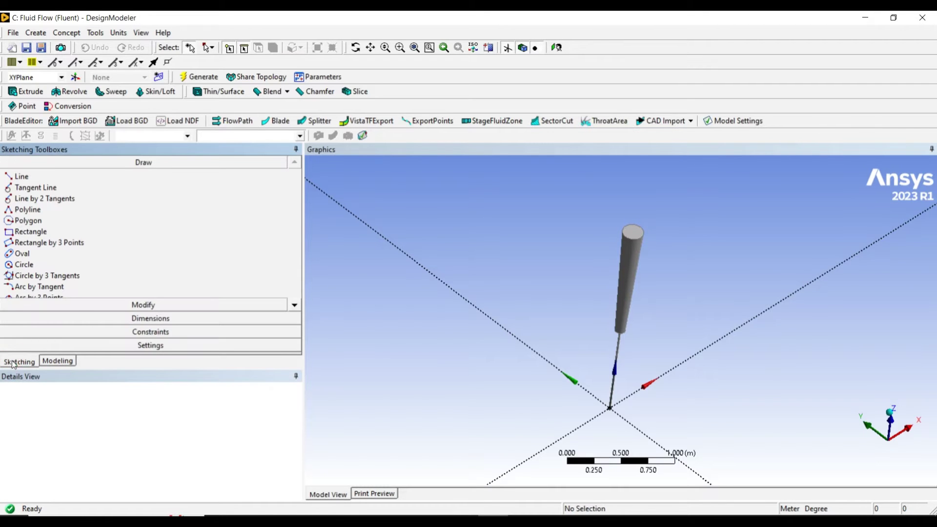
{"action": "left_click", "coordinate": [889, 420]}
{"action": "scroll", "coordinate": [589, 385], "scroll_direction": "down", "scroll_amount": 1}
{"action": "left_click", "coordinate": [57, 231]}
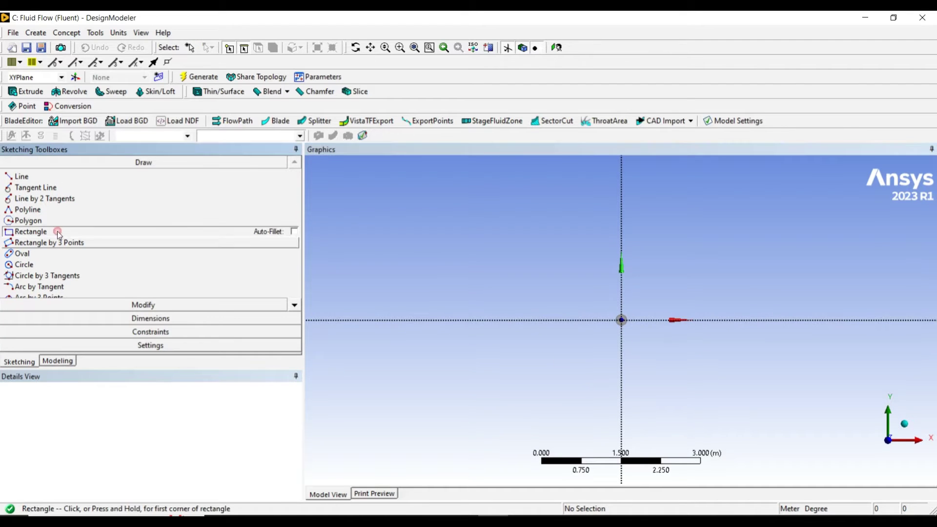
{"action": "left_click", "coordinate": [436, 263]}
{"action": "left_click", "coordinate": [787, 388]}
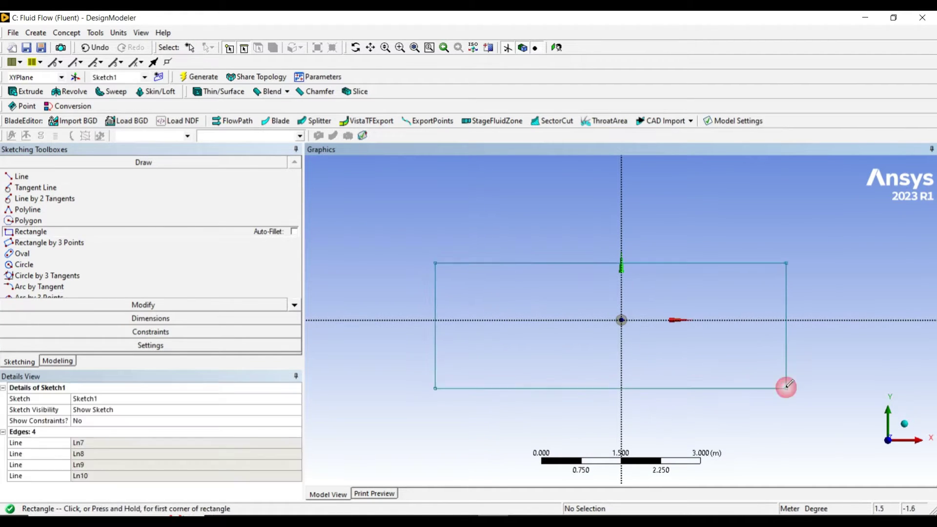
Add dimensions for height V1, width H2, and axis offsets V3 and H4
{"action": "left_click", "coordinate": [150, 318]}
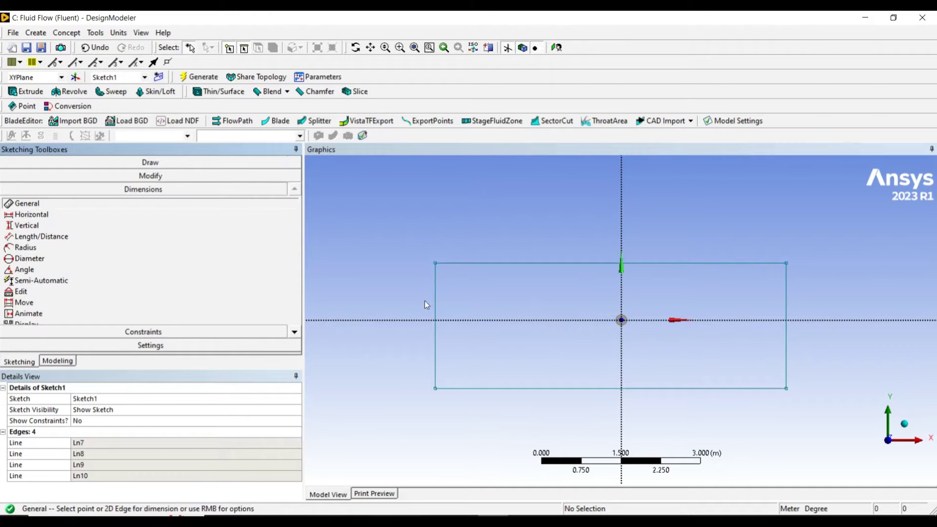
{"action": "left_click", "coordinate": [437, 295]}
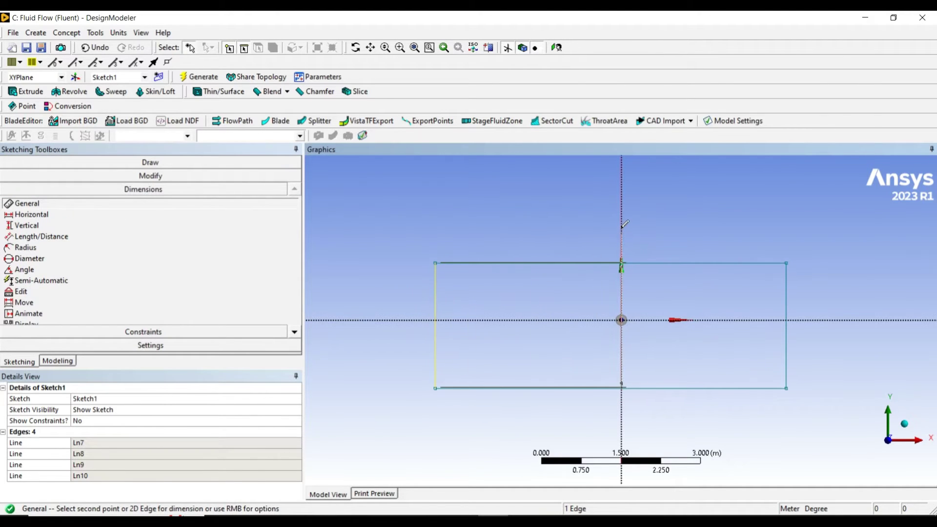
{"action": "left_click", "coordinate": [373, 268]}
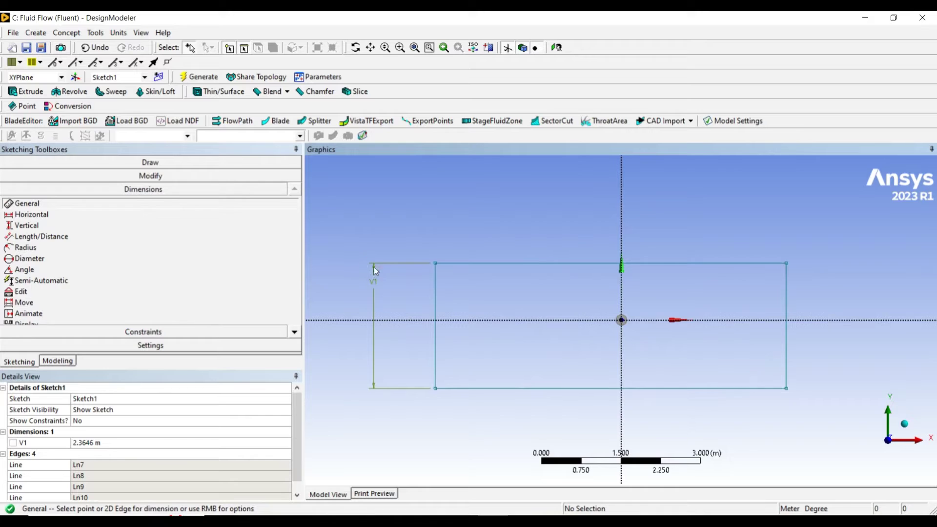
{"action": "left_click", "coordinate": [517, 389]}
{"action": "left_click", "coordinate": [517, 405]}
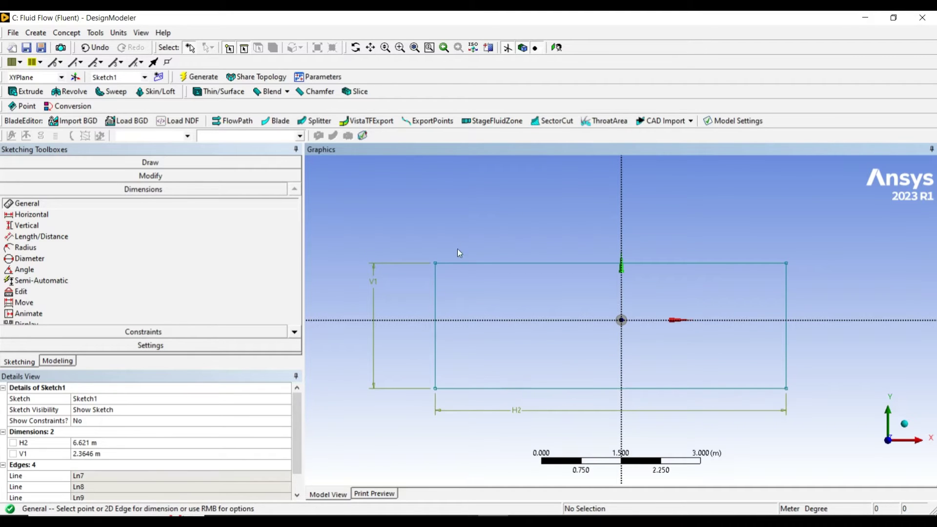
{"action": "left_click", "coordinate": [458, 320]}
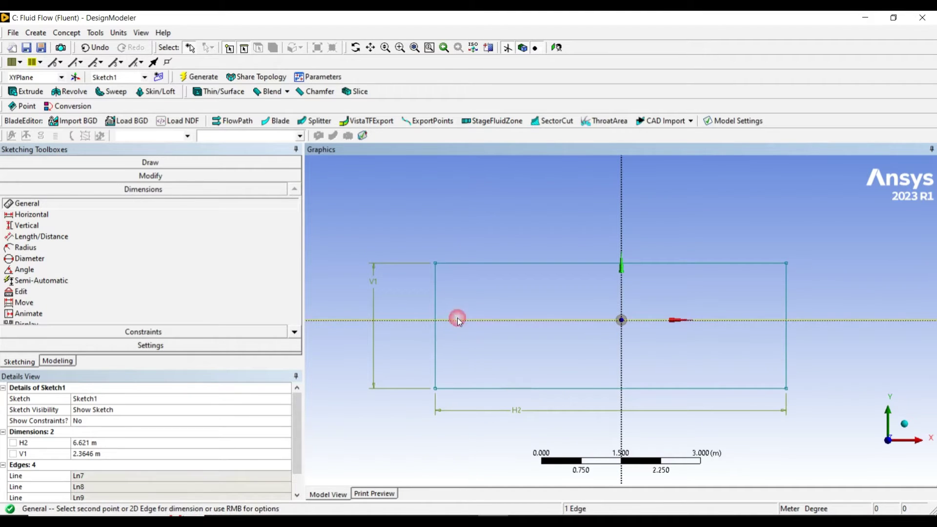
{"action": "left_click", "coordinate": [435, 263]}
{"action": "left_click", "coordinate": [408, 271]}
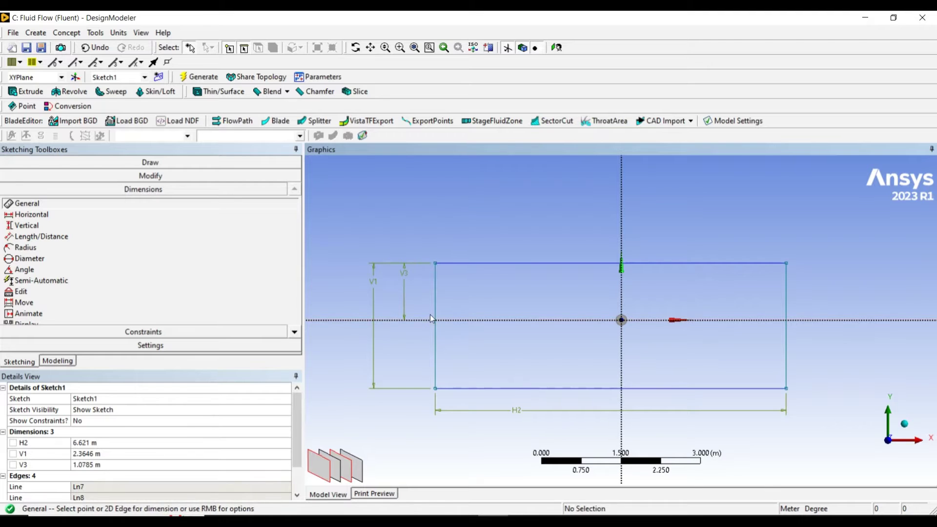
{"action": "left_click", "coordinate": [622, 289]}
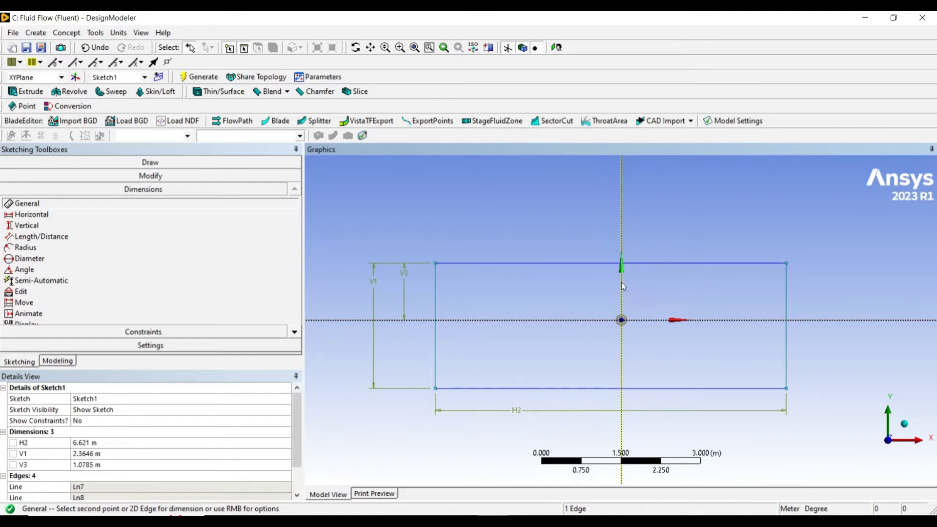
{"action": "left_click", "coordinate": [786, 263]}
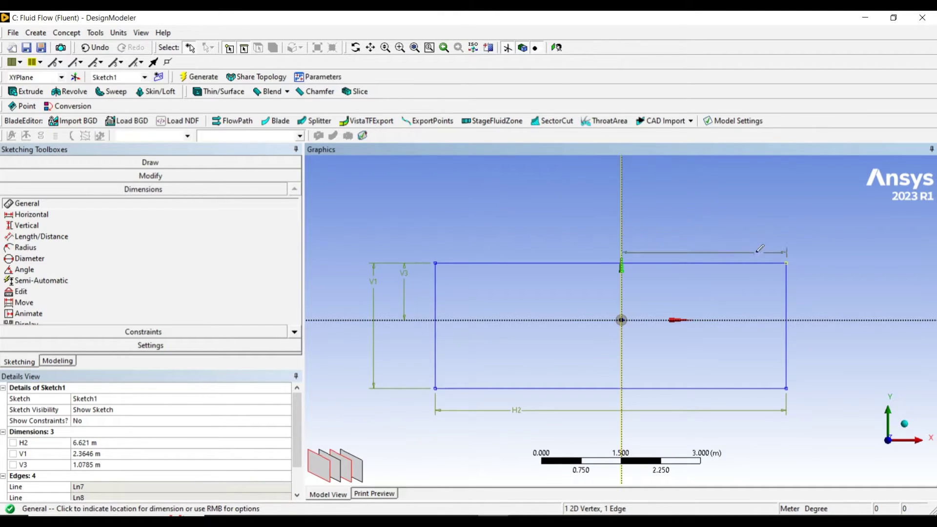
{"action": "left_click", "coordinate": [695, 219]}
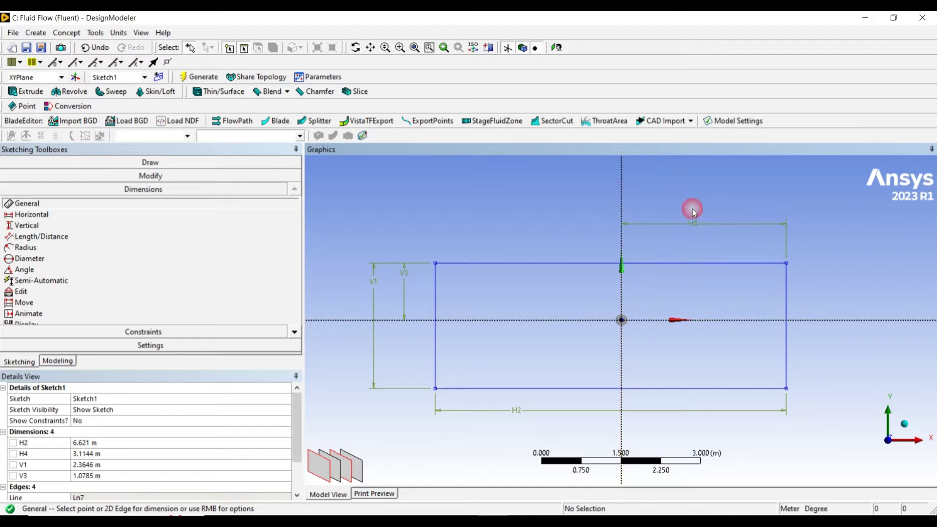
Set the rectangle width H2 to 7 m and offset H4 to 4.5 m
{"action": "scroll", "coordinate": [148, 447], "scroll_direction": "down", "scroll_amount": 1}
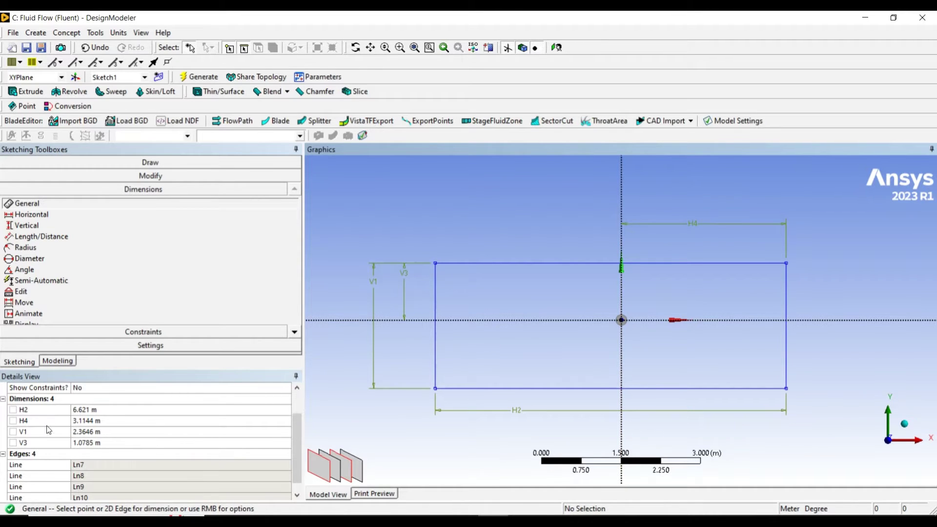
{"action": "left_click", "coordinate": [91, 412]}
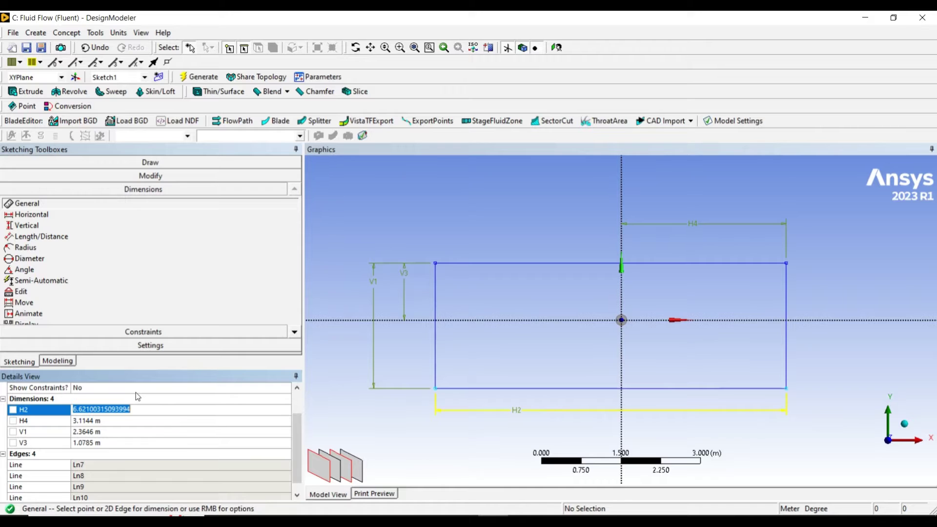
{"action": "type", "text": "8"}
{"action": "key", "text": "Return"}
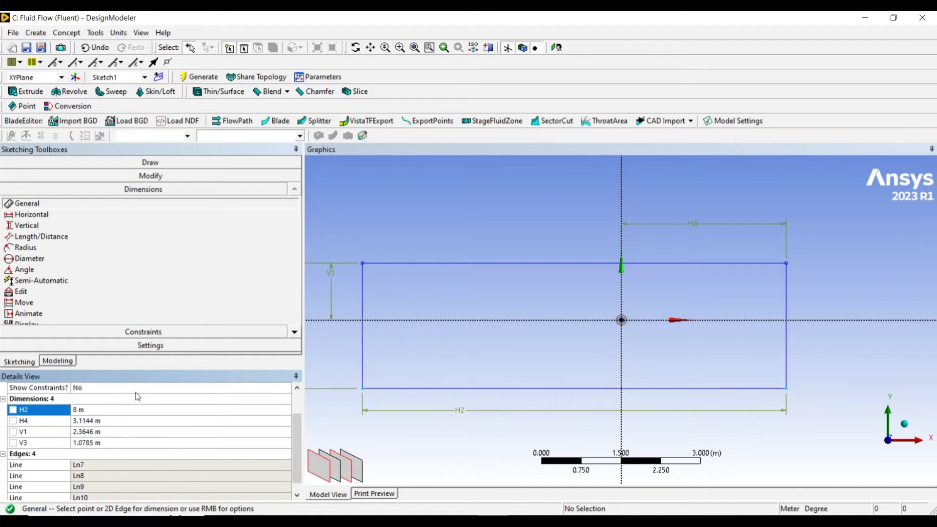
{"action": "scroll", "coordinate": [548, 351], "scroll_direction": "up", "scroll_amount": 2}
{"action": "scroll", "coordinate": [546, 350], "scroll_direction": "down", "scroll_amount": 3}
{"action": "scroll", "coordinate": [546, 350], "scroll_direction": "down", "scroll_amount": 1}
{"action": "left_click", "coordinate": [95, 420]}
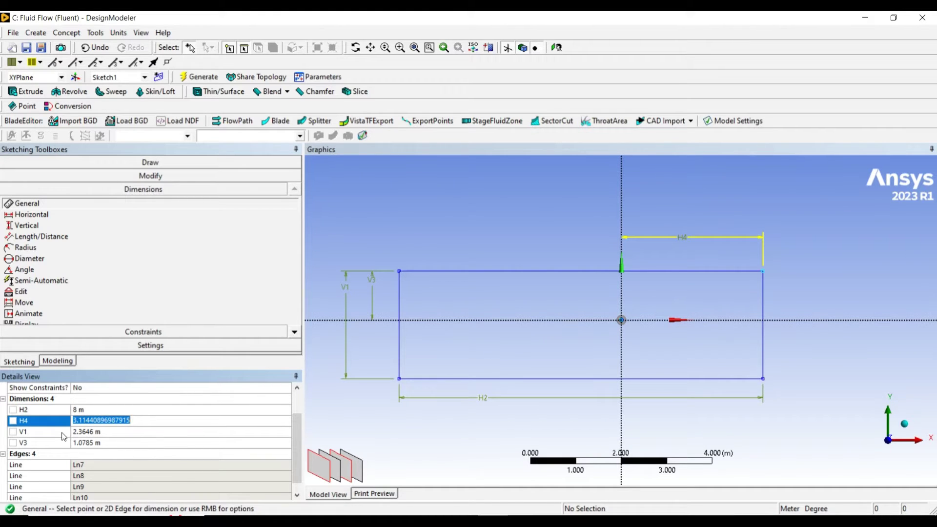
{"action": "type", "text": "5.5"}
{"action": "key", "text": "Return"}
{"action": "left_click", "coordinate": [107, 410]}
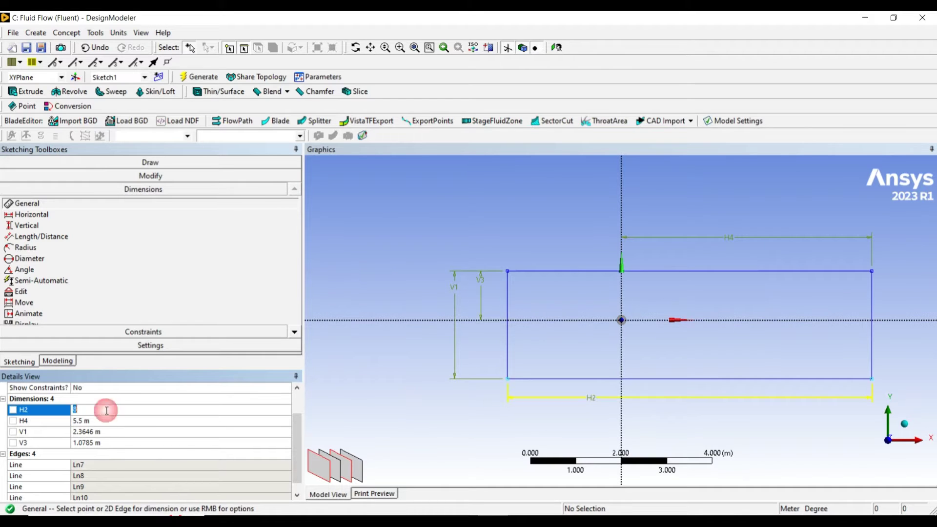
{"action": "type", "text": "7"}
{"action": "key", "text": "Return"}
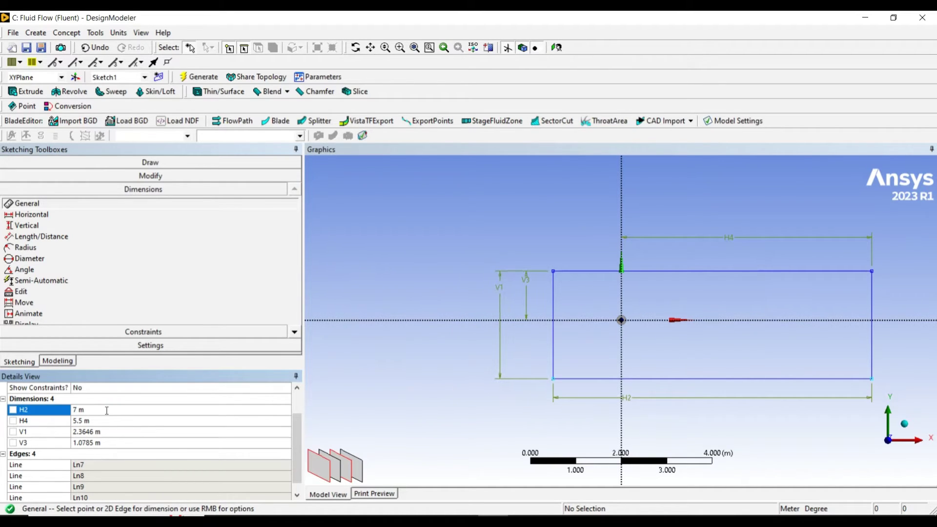
{"action": "left_click", "coordinate": [100, 419]}
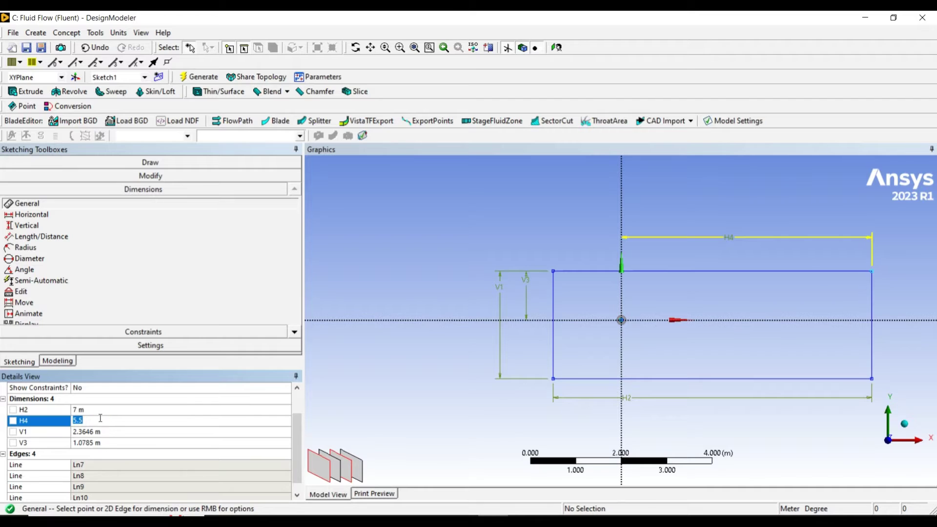
{"action": "type", "text": "4.5"}
{"action": "key", "text": "Return"}
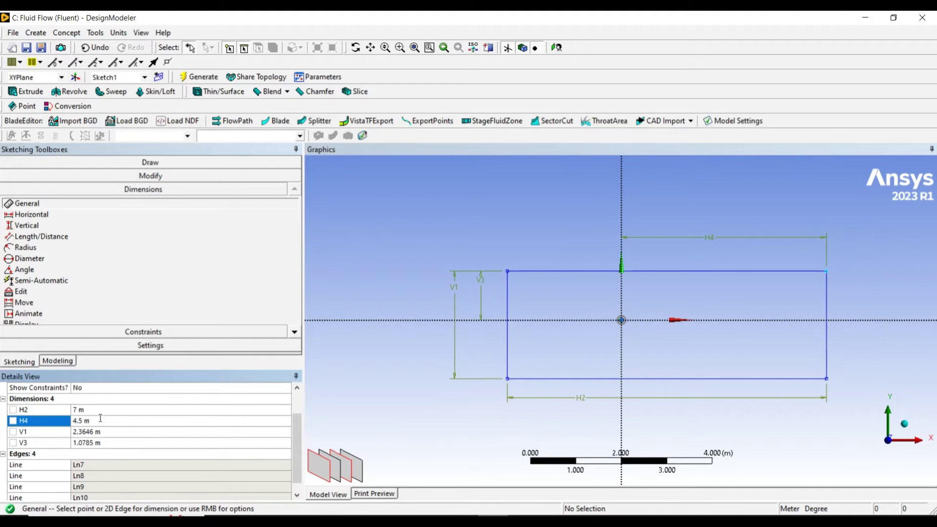
Set height V1 to 3 m and offset V3 to 1.5 m
{"action": "left_click", "coordinate": [110, 431]}
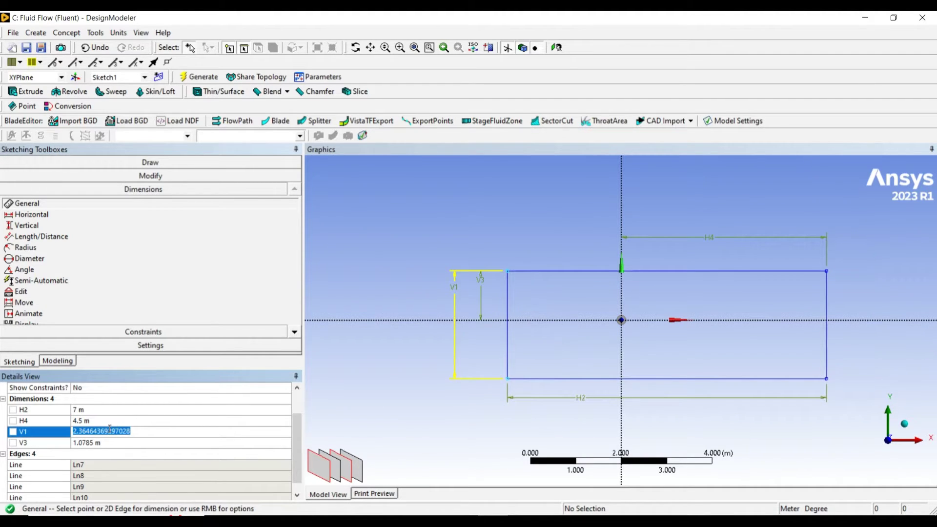
{"action": "type", "text": "3"}
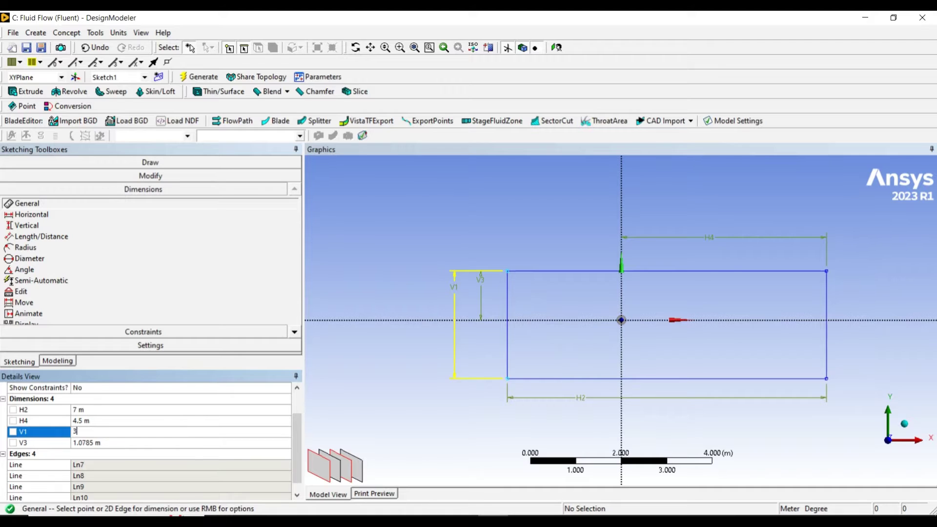
{"action": "key", "text": "Return"}
{"action": "left_click", "coordinate": [113, 442]}
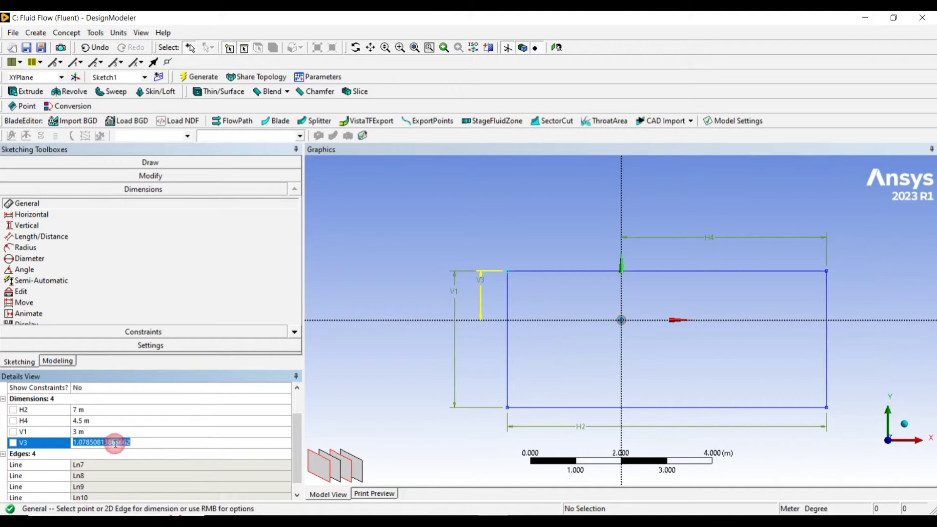
{"action": "type", "text": "1.5"}
{"action": "key", "text": "Return"}
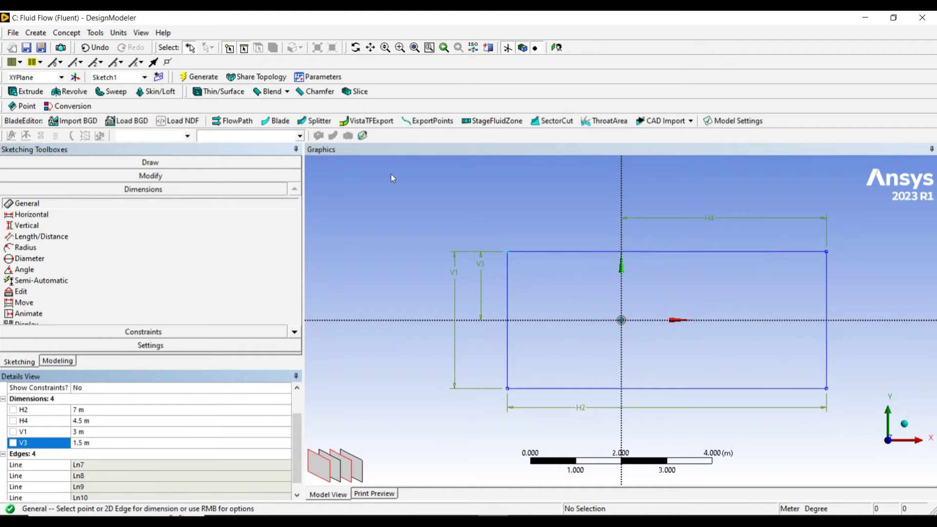
Create an extrusion of Sketch1 with Add Frozen operation and normal direction
{"action": "left_click", "coordinate": [27, 92]}
{"action": "middle_click_drag", "start_coordinate": [422, 440], "coordinate": [559, 366]}
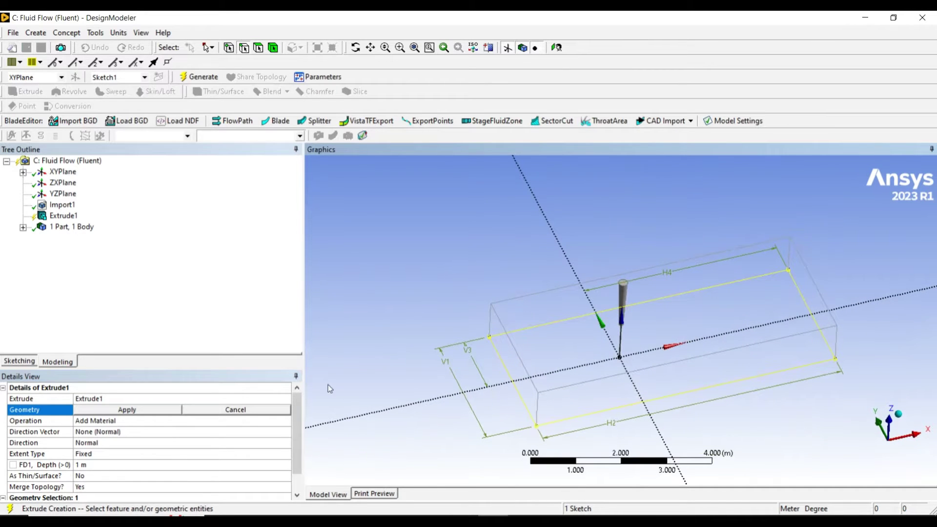
{"action": "left_click", "coordinate": [158, 412]}
{"action": "left_click", "coordinate": [166, 422]}
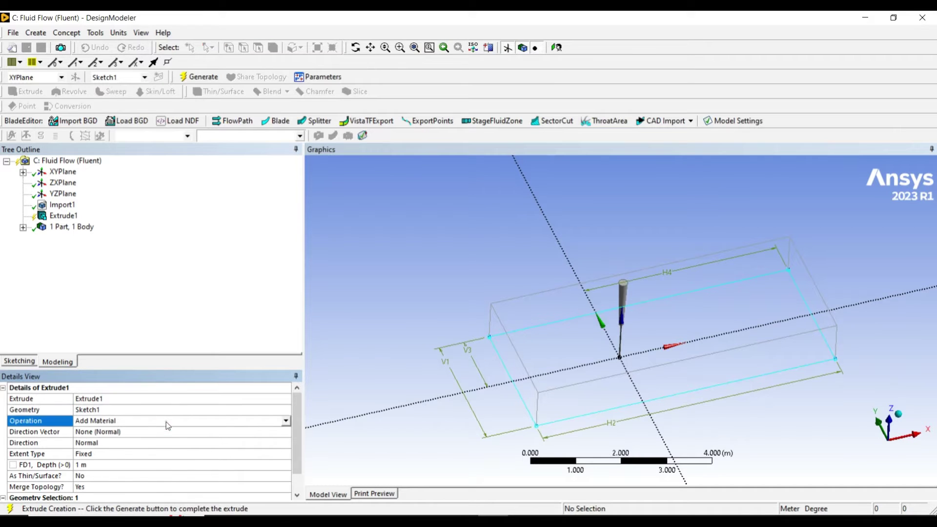
{"action": "left_click", "coordinate": [286, 420]}
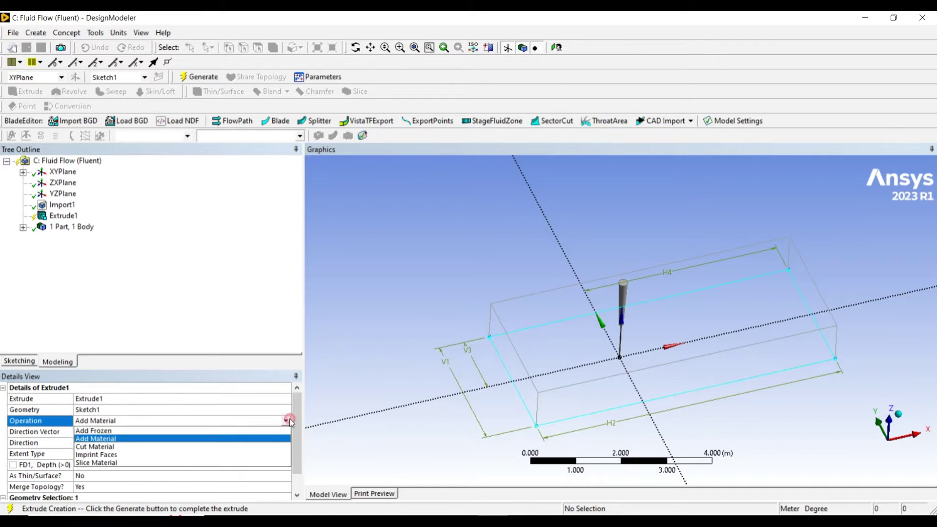
{"action": "left_click", "coordinate": [255, 434]}
{"action": "scroll", "coordinate": [55, 440], "scroll_direction": "down", "scroll_amount": 1}
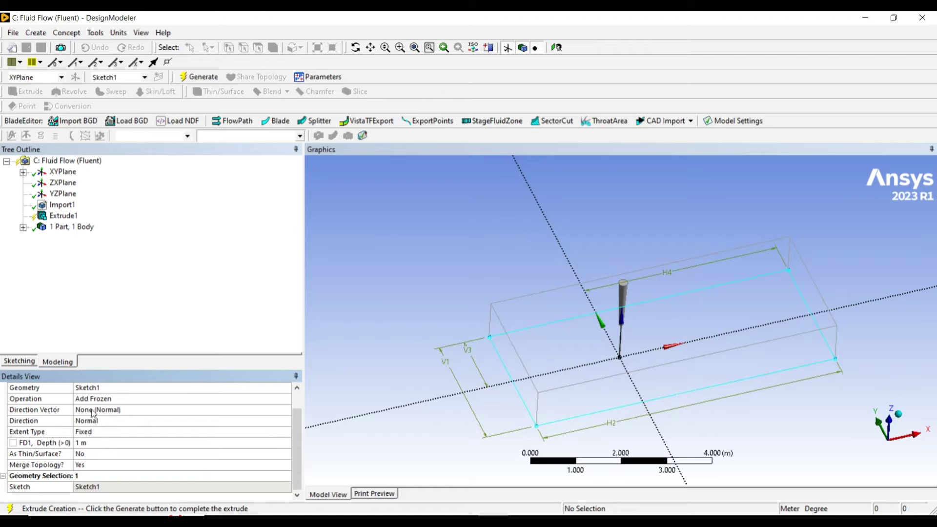
{"action": "scroll", "coordinate": [177, 437], "scroll_direction": "up", "scroll_amount": 1}
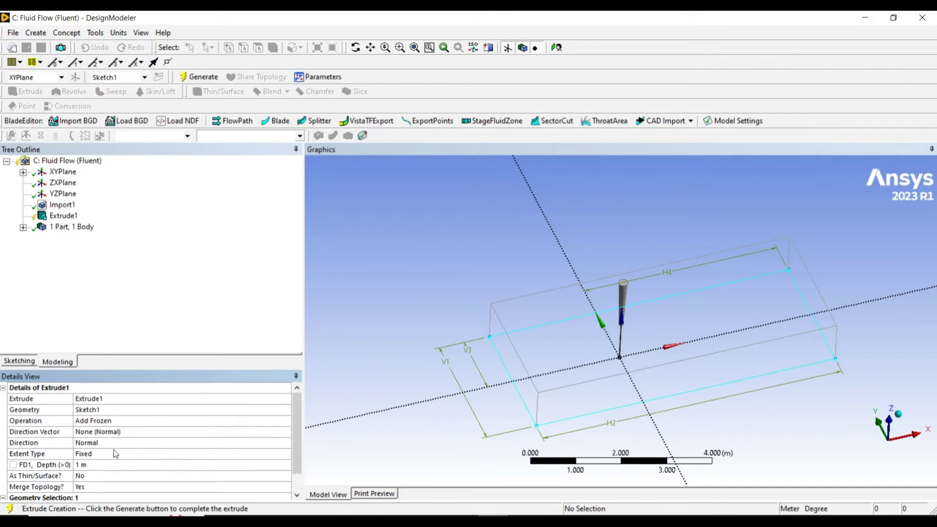
{"action": "left_click", "coordinate": [119, 434]}
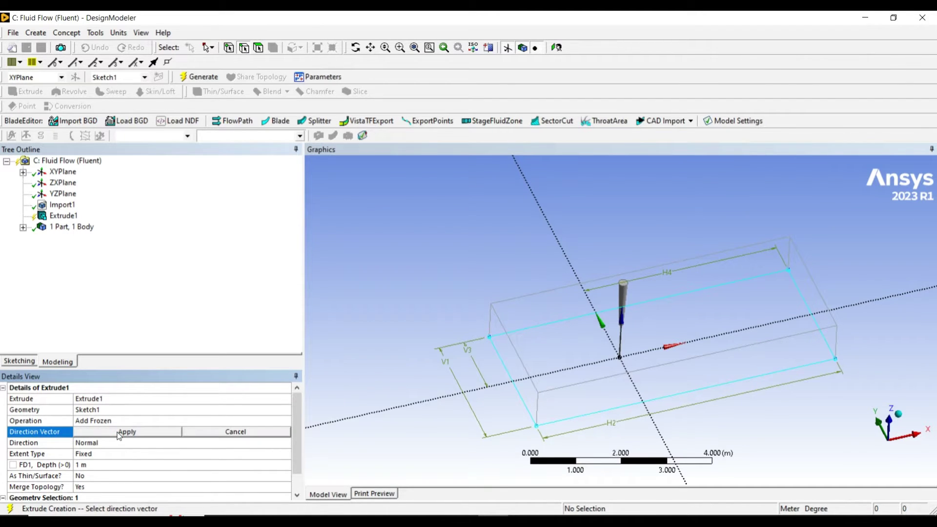
{"action": "left_click", "coordinate": [119, 432]}
{"action": "left_click", "coordinate": [104, 443]}
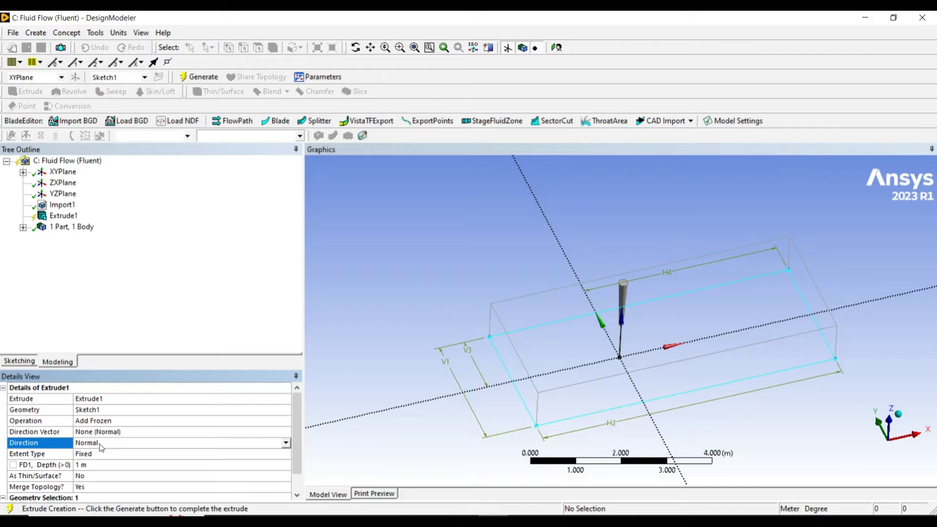
{"action": "left_click", "coordinate": [290, 443]}
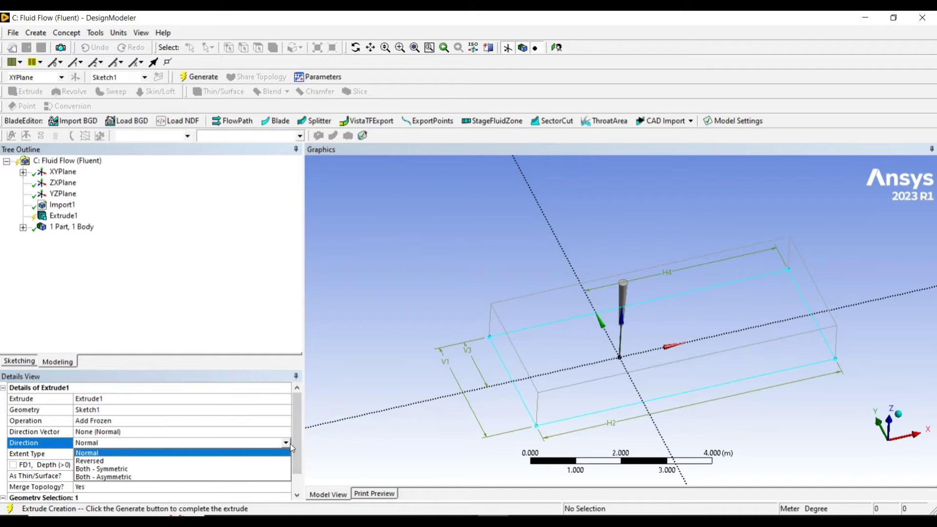
{"action": "left_click", "coordinate": [257, 453]}
Set the extrusion depth to 3 m and generate the frozen box
{"action": "middle_click_drag", "start_coordinate": [494, 383], "coordinate": [491, 350]}
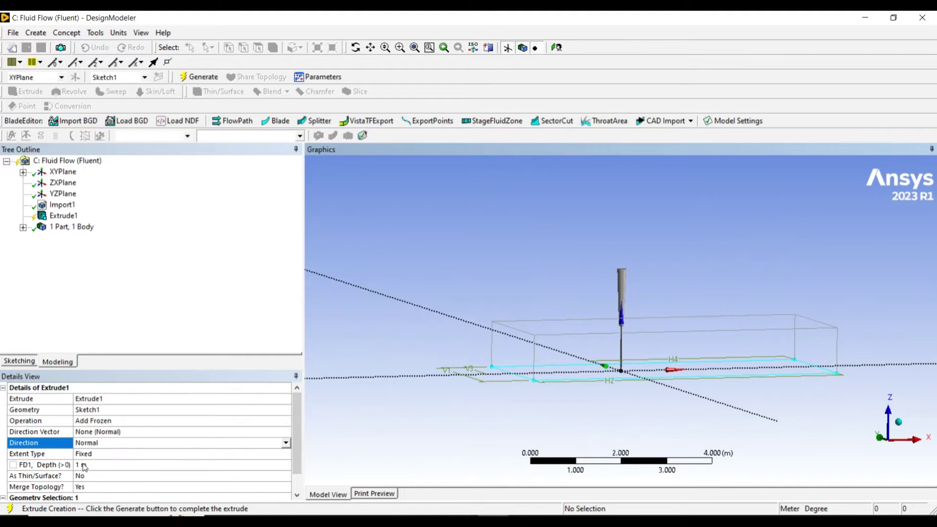
{"action": "left_click", "coordinate": [117, 464]}
{"action": "type", "text": "3.5"}
{"action": "key", "text": "Return"}
{"action": "left_click", "coordinate": [118, 465]}
{"action": "type", "text": "3"}
{"action": "key", "text": "Return"}
{"action": "mouse_move", "coordinate": [545, 384]}
{"action": "middle_mouse_down"}
{"action": "mouse_move", "coordinate": [546, 341]}
{"action": "mouse_move", "coordinate": [557, 351]}
{"action": "middle_mouse_up"}
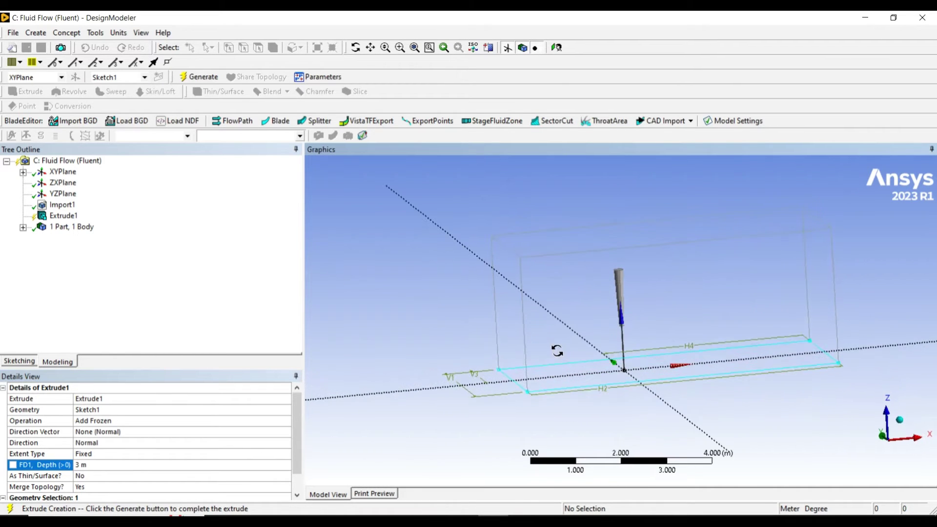
{"action": "left_click", "coordinate": [894, 443]}
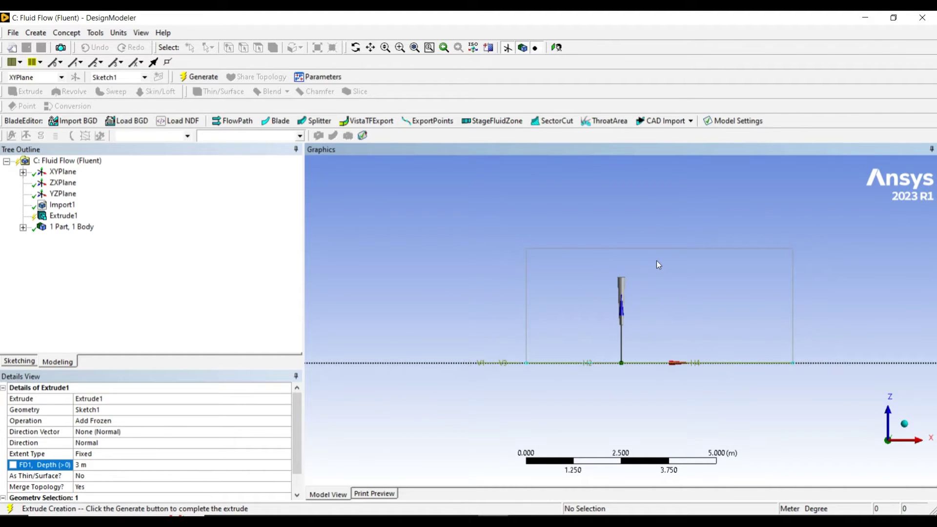
{"action": "middle_click_drag", "start_coordinate": [590, 290], "coordinate": [604, 301]}
{"action": "scroll", "coordinate": [625, 291], "scroll_direction": "up", "scroll_amount": 10}
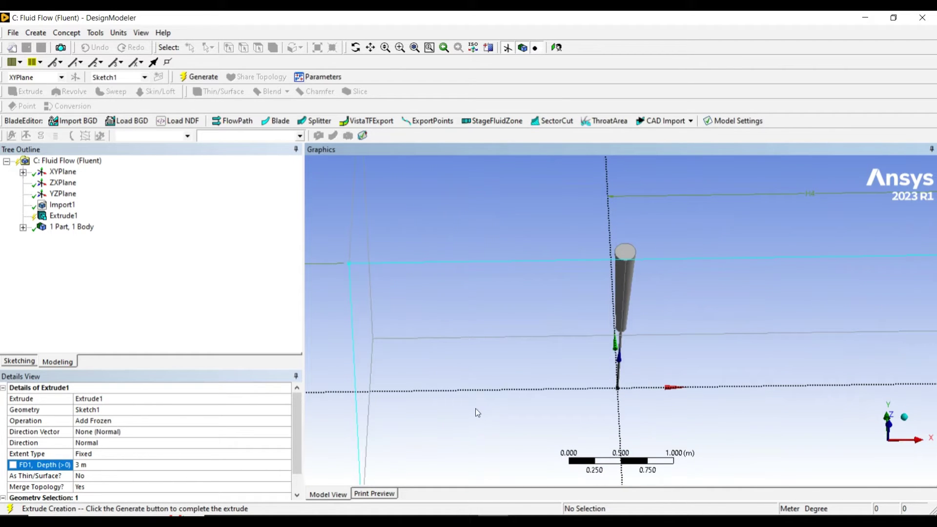
{"action": "scroll", "coordinate": [569, 337], "scroll_direction": "down", "scroll_amount": 6}
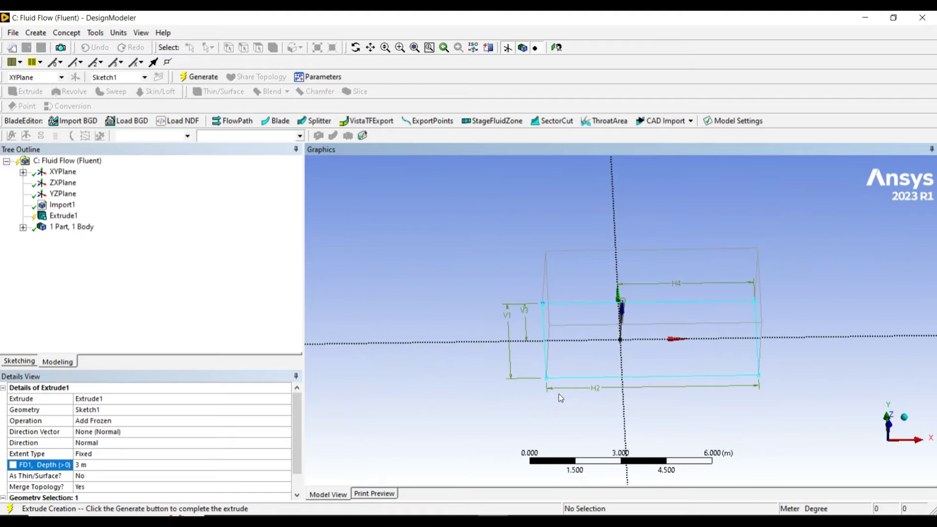
{"action": "middle_click_drag", "start_coordinate": [567, 336], "coordinate": [584, 379]}
{"action": "left_click", "coordinate": [198, 79]}
{"action": "scroll", "coordinate": [626, 312], "scroll_direction": "down", "scroll_amount": 3}
{"action": "scroll", "coordinate": [626, 312], "scroll_direction": "up", "scroll_amount": 3}
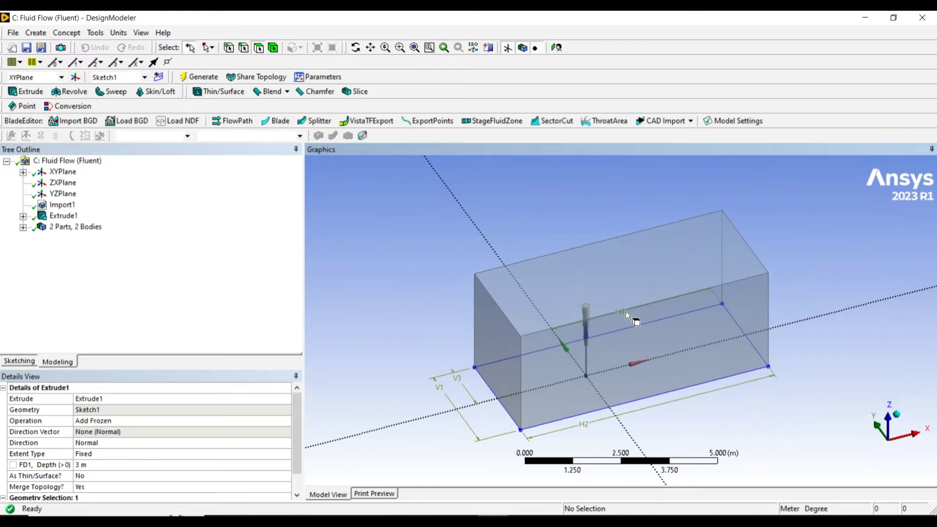
Expand 2 Parts, 2 Bodies and inspect the bodies, Extrude1 and Sketch1 in the tree
{"action": "left_click", "coordinate": [24, 228]}
{"action": "left_click", "coordinate": [68, 238]}
{"action": "left_click", "coordinate": [74, 249]}
{"action": "left_click", "coordinate": [76, 250]}
{"action": "left_click", "coordinate": [62, 215]}
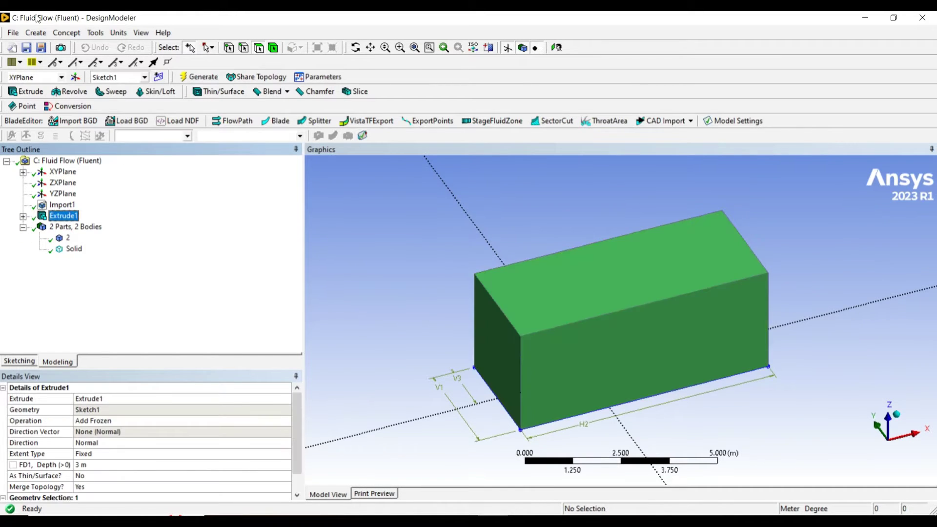
{"action": "left_click", "coordinate": [36, 33]}
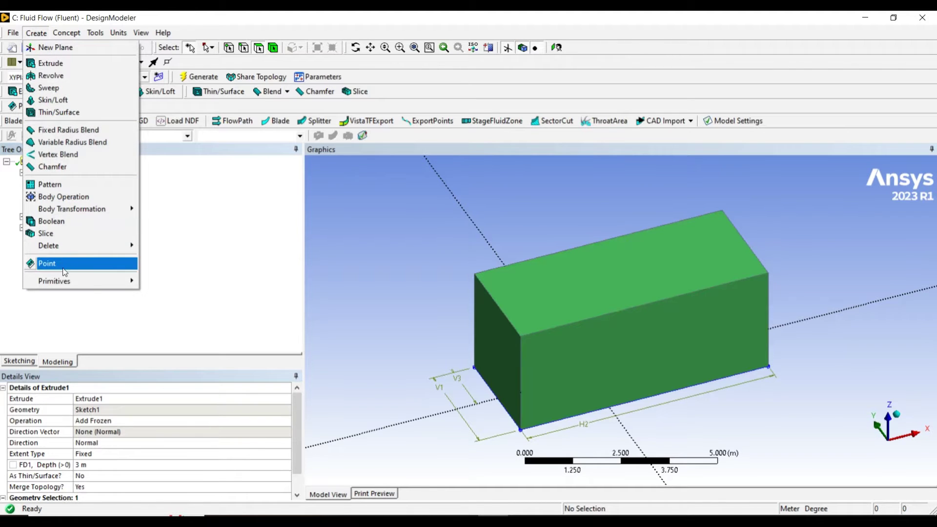
{"action": "left_click", "coordinate": [236, 265]}
{"action": "left_click", "coordinate": [148, 284]}
{"action": "left_click", "coordinate": [22, 215]}
{"action": "left_click", "coordinate": [79, 226]}
{"action": "left_click", "coordinate": [75, 238]}
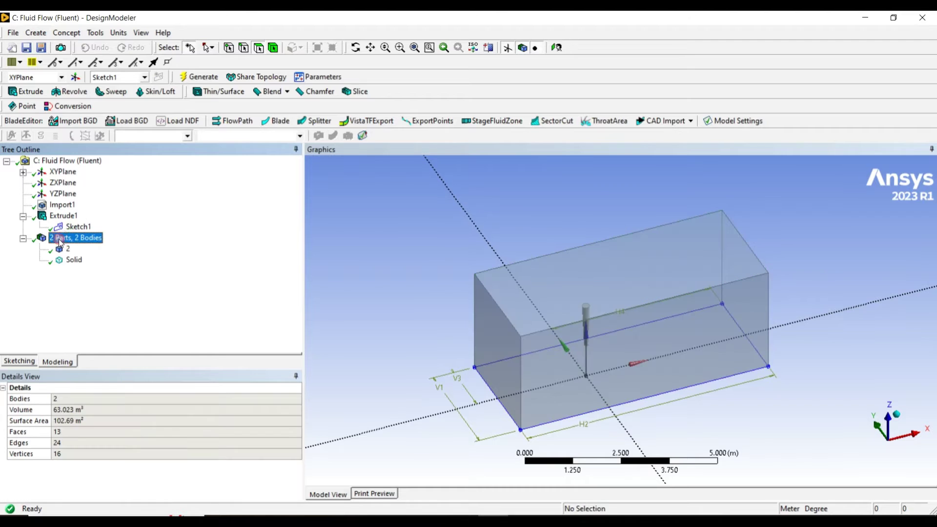
Set the box body's Fluid/Solid property to Fluid, leaving the blade body Solid
{"action": "left_click", "coordinate": [75, 260]}
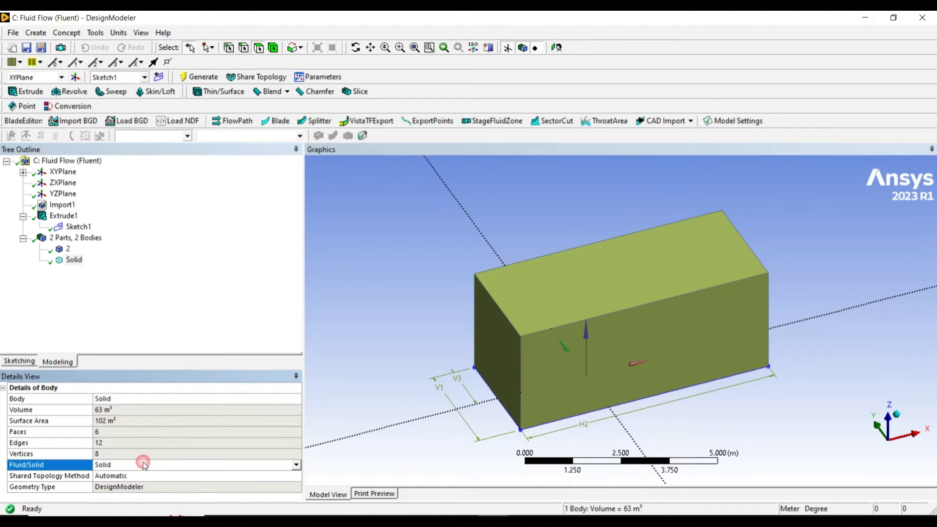
{"action": "left_click", "coordinate": [297, 465]}
{"action": "left_click", "coordinate": [229, 475]}
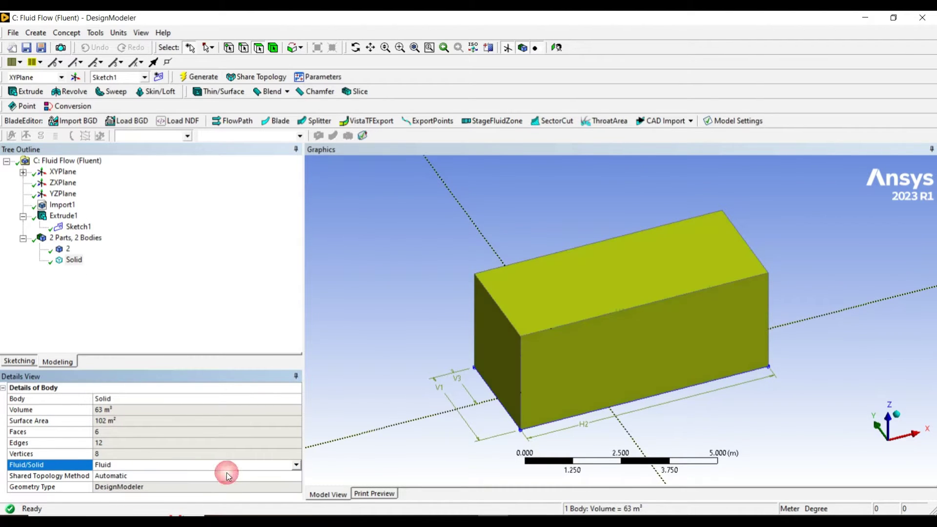
{"action": "left_click", "coordinate": [75, 259]}
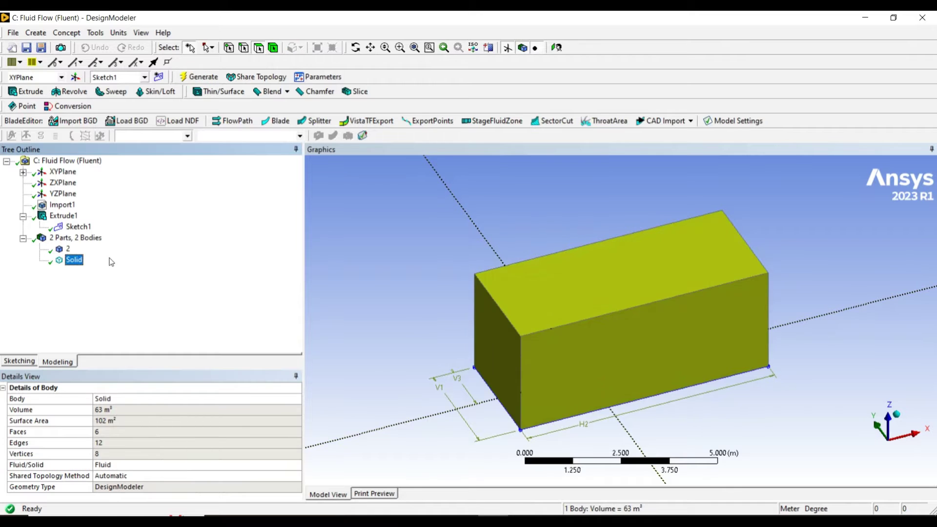
{"action": "left_click", "coordinate": [69, 250]}
{"action": "left_click", "coordinate": [73, 260]}
{"action": "left_click", "coordinate": [70, 248]}
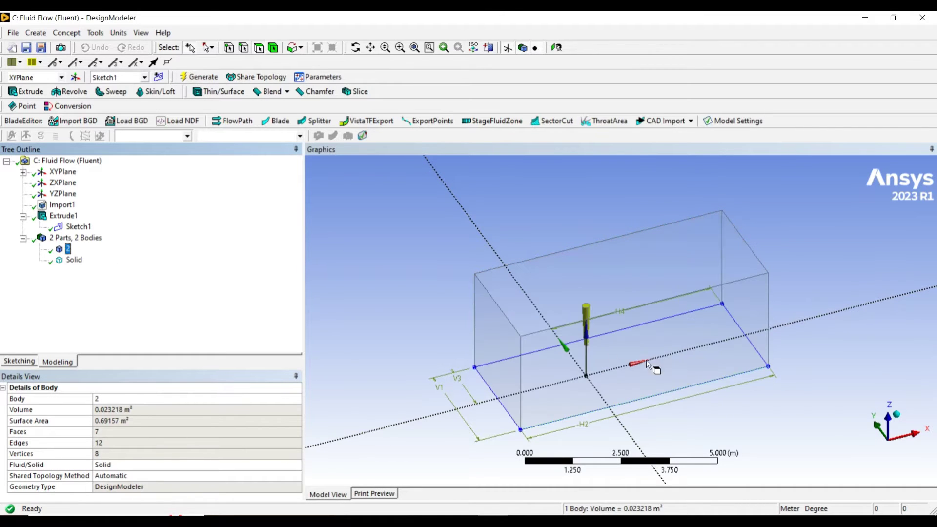
{"action": "scroll", "coordinate": [588, 344], "scroll_direction": "up", "scroll_amount": 3}
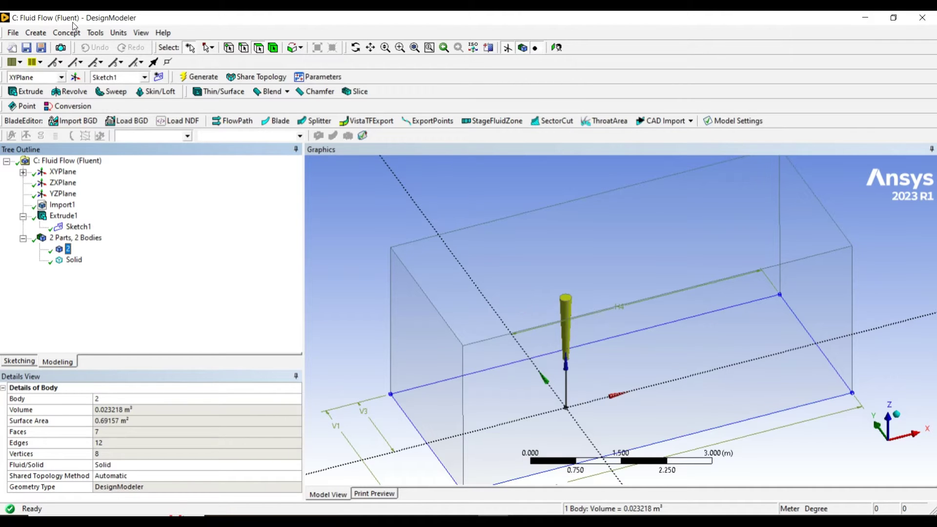
Generate a Boolean subtract with the box as target and the blade as preserved tool body
{"action": "left_click", "coordinate": [43, 35]}
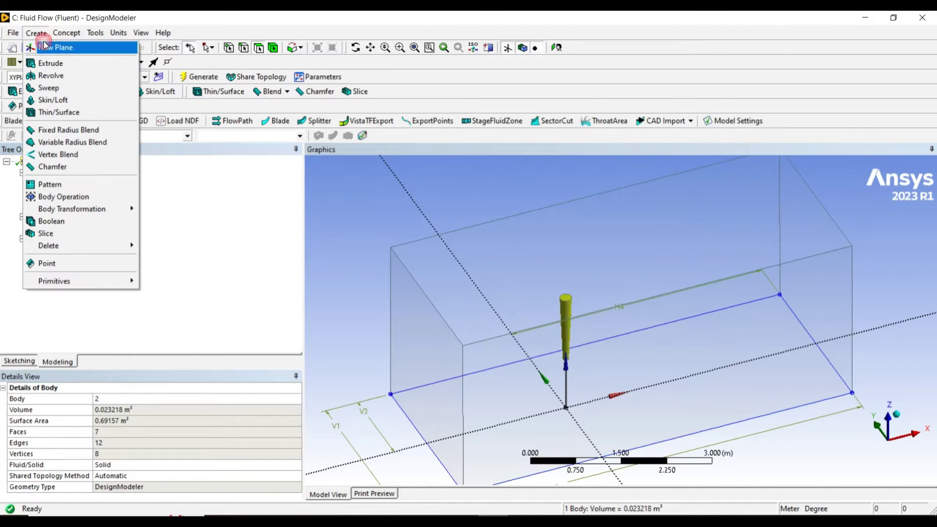
{"action": "left_click", "coordinate": [101, 223]}
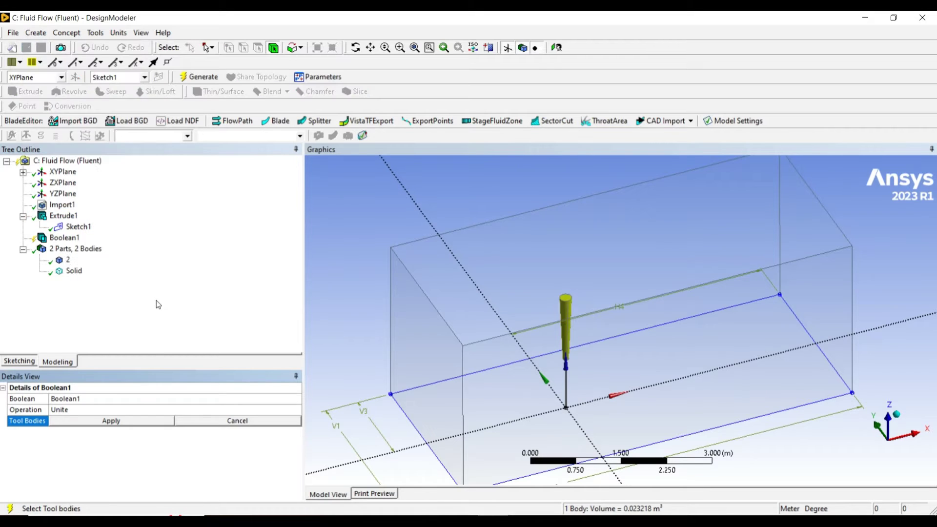
{"action": "left_click", "coordinate": [139, 408]}
{"action": "left_click", "coordinate": [296, 410]}
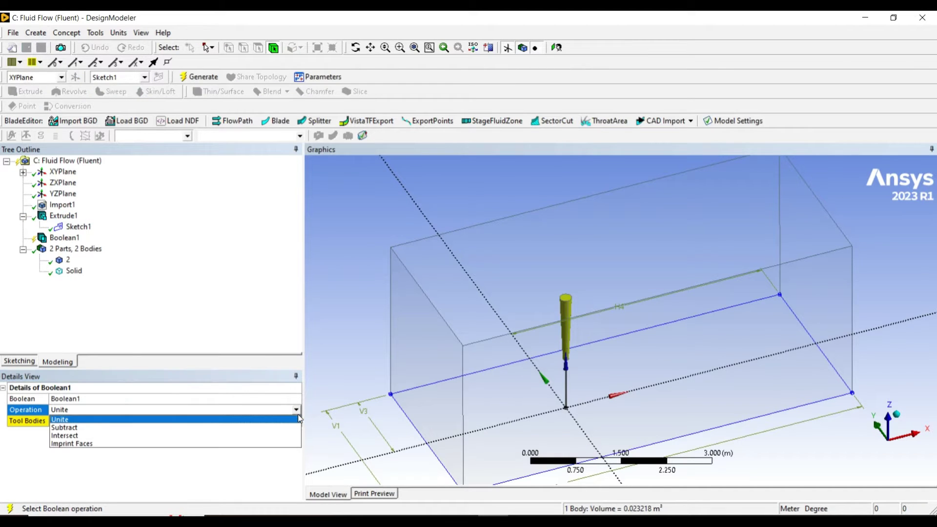
{"action": "left_click", "coordinate": [262, 428]}
{"action": "left_click", "coordinate": [119, 422]}
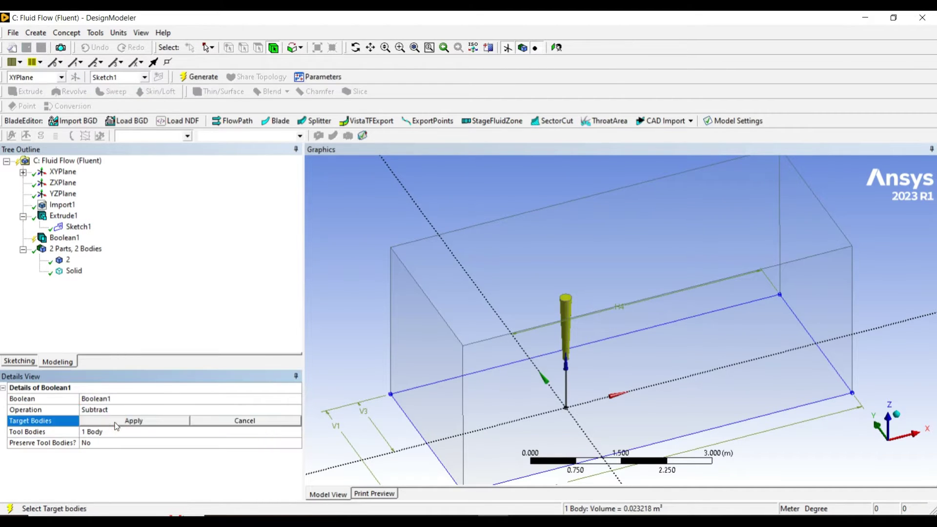
{"action": "left_click", "coordinate": [139, 423]}
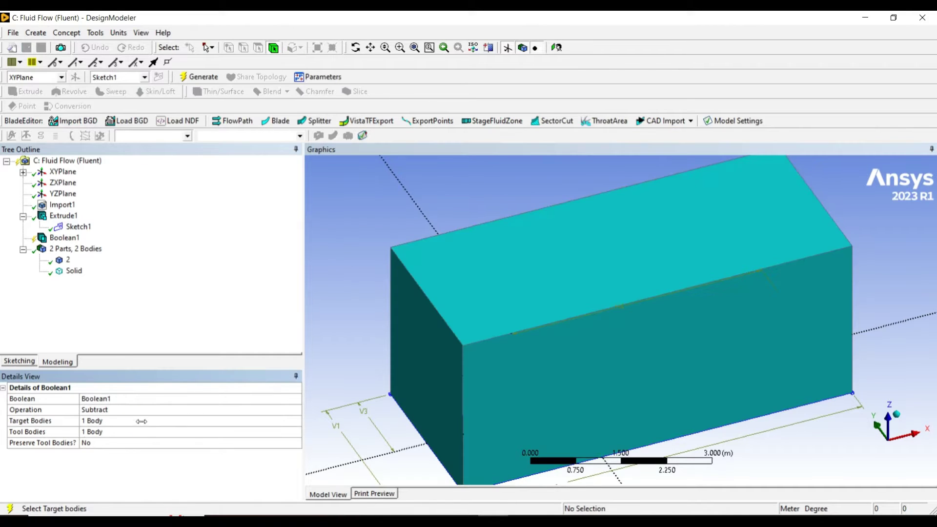
{"action": "left_click", "coordinate": [93, 431]}
{"action": "left_click", "coordinate": [128, 432]}
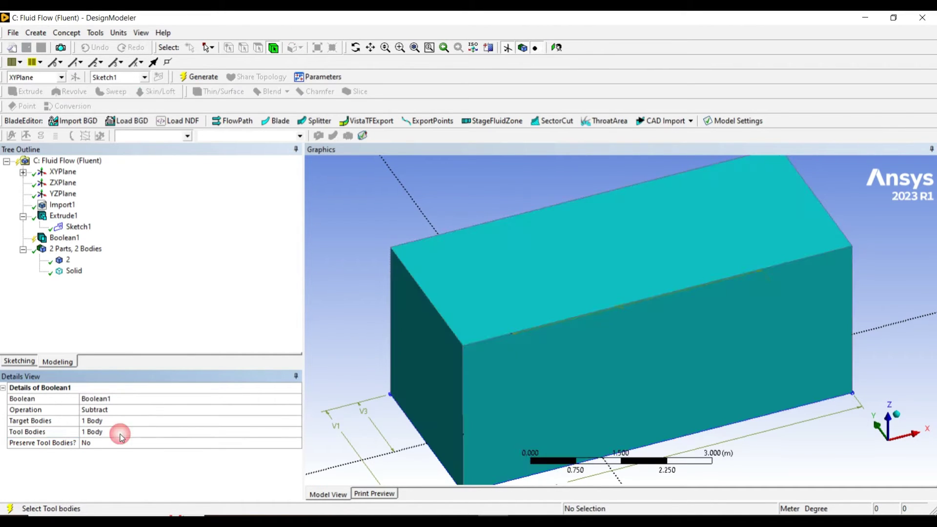
{"action": "left_click", "coordinate": [124, 442]}
{"action": "left_click", "coordinate": [297, 443]}
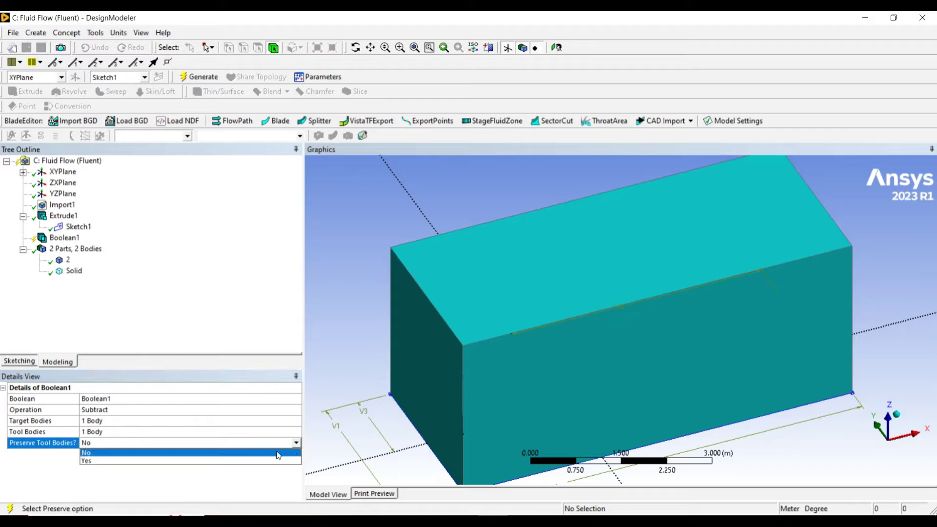
{"action": "left_click", "coordinate": [87, 461]}
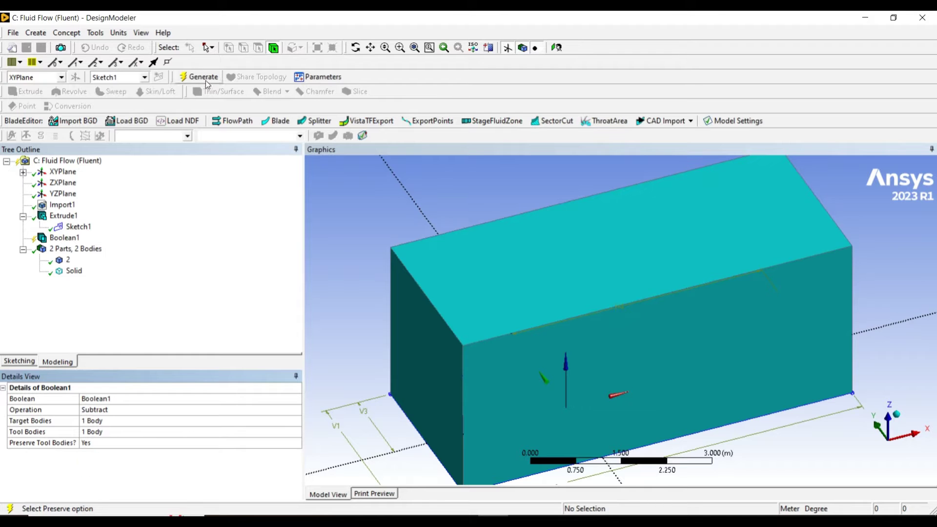
{"action": "left_click", "coordinate": [206, 80]}
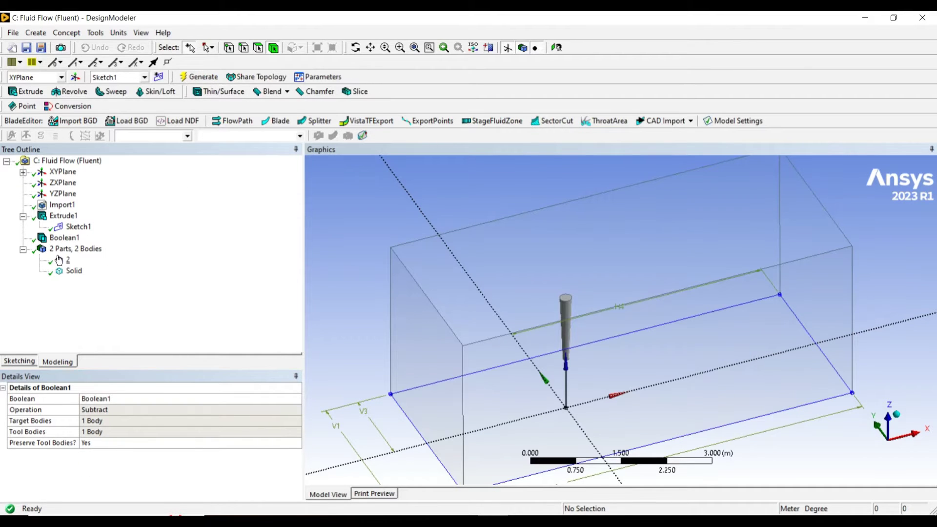
Review the resulting bodies and the Boolean1 and Extrude1 features in the tree
{"action": "left_click", "coordinate": [73, 271]}
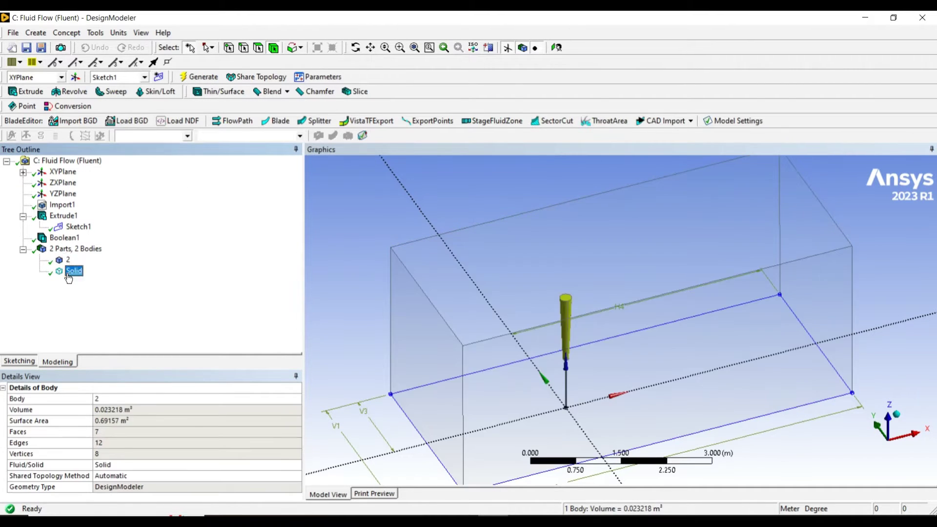
{"action": "left_click", "coordinate": [66, 261]}
{"action": "left_click", "coordinate": [73, 271]}
{"action": "left_click", "coordinate": [66, 261]}
{"action": "left_click", "coordinate": [64, 238]}
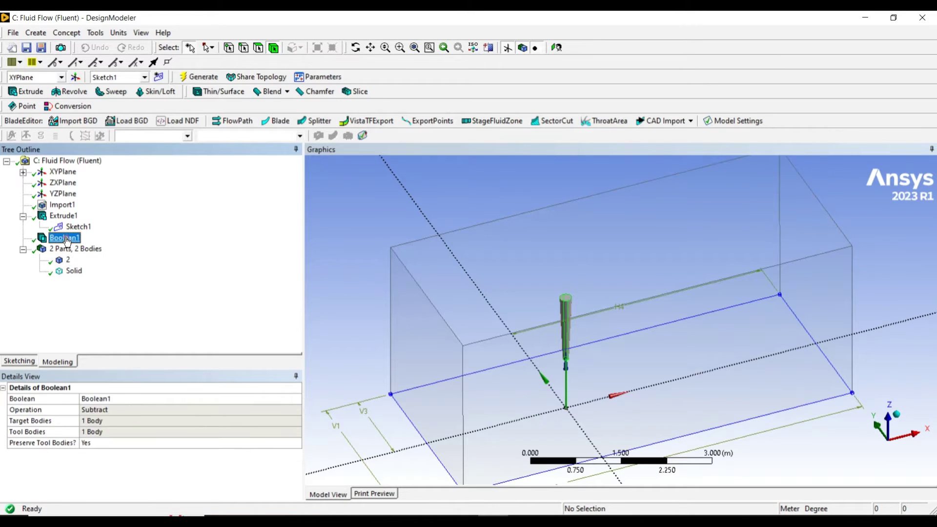
{"action": "left_click", "coordinate": [64, 216]}
{"action": "left_click", "coordinate": [78, 227]}
{"action": "left_click", "coordinate": [64, 238]}
{"action": "left_click", "coordinate": [76, 249]}
{"action": "left_click", "coordinate": [53, 270]}
{"action": "left_click", "coordinate": [67, 260]}
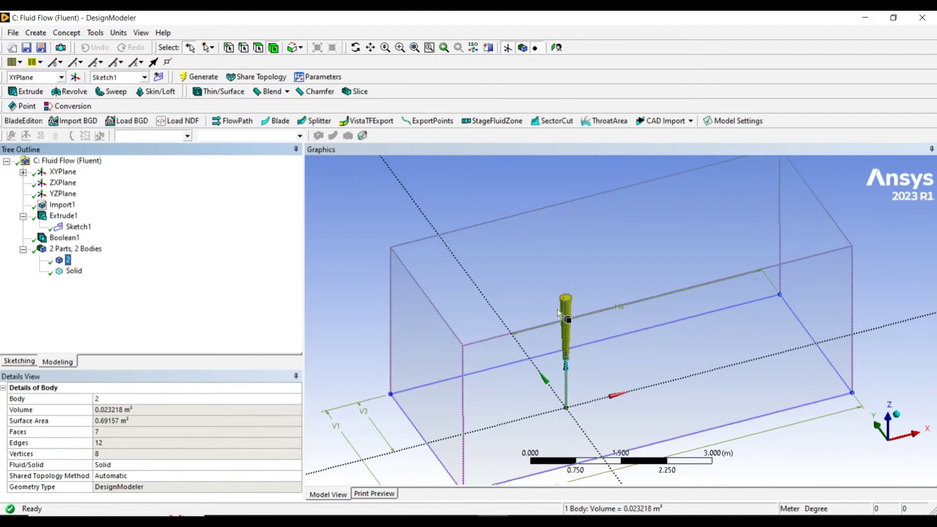
{"action": "scroll", "coordinate": [729, 376], "scroll_direction": "down", "scroll_amount": 4}
Launch Meshing from the Mesh cell of Fluid Flow (Fluent) system C
{"action": "left_click", "coordinate": [556, 402]}
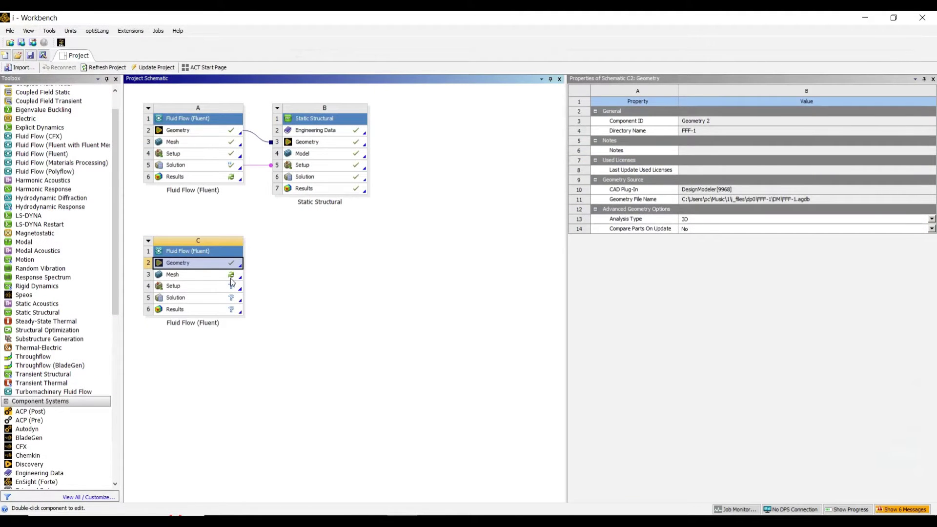
{"action": "double_click", "coordinate": [231, 278]}
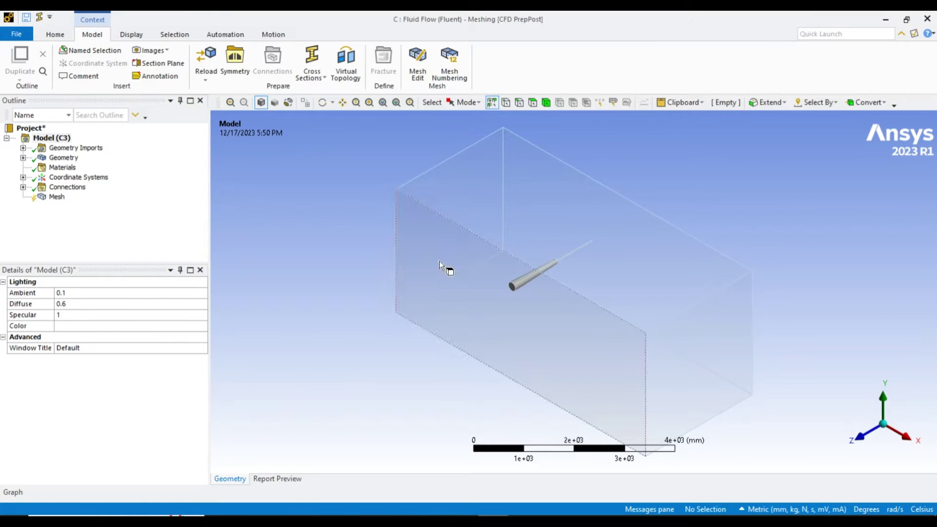
Orbit to the box's side and inspect the actions for its left face
{"action": "middle_click_drag", "start_coordinate": [326, 417], "coordinate": [476, 325]}
{"action": "right_click", "coordinate": [429, 363]}
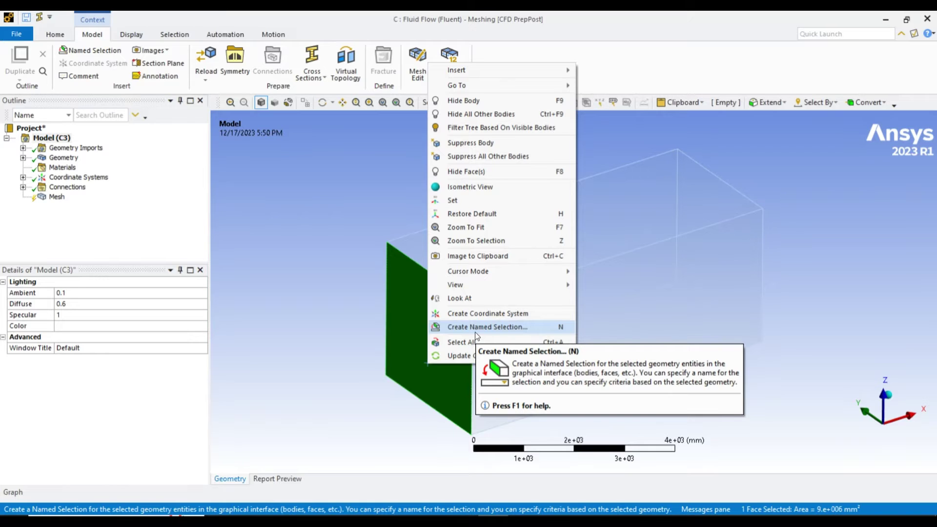
{"action": "left_click", "coordinate": [350, 393]}
{"action": "left_click", "coordinate": [429, 346]}
{"action": "right_click", "coordinate": [429, 388]}
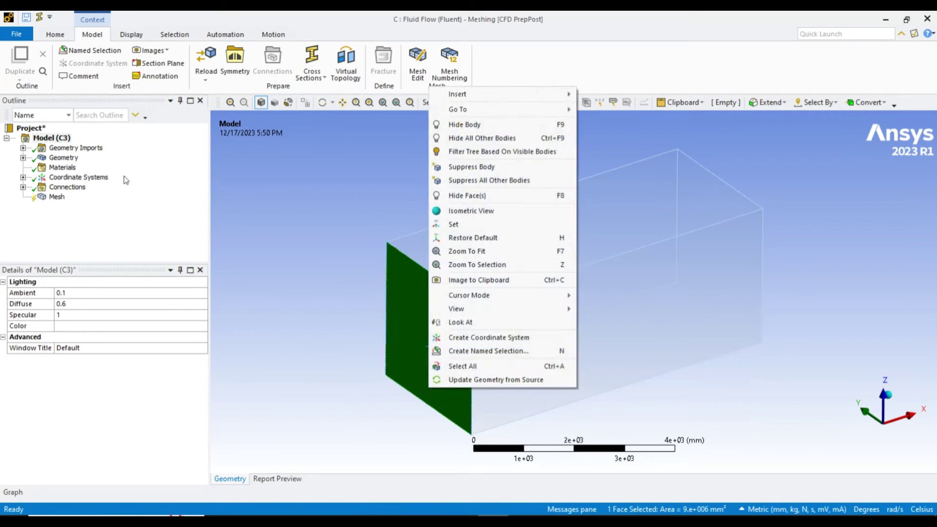
{"action": "left_click", "coordinate": [298, 281]}
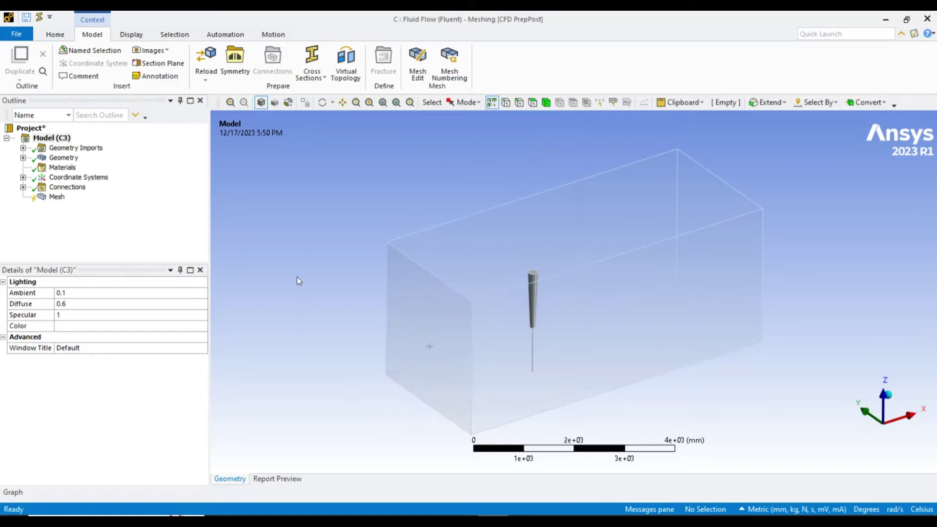
Expand Geometry in the Outline and suppress blade body 2
{"action": "left_click", "coordinate": [23, 158]}
{"action": "left_click", "coordinate": [73, 178]}
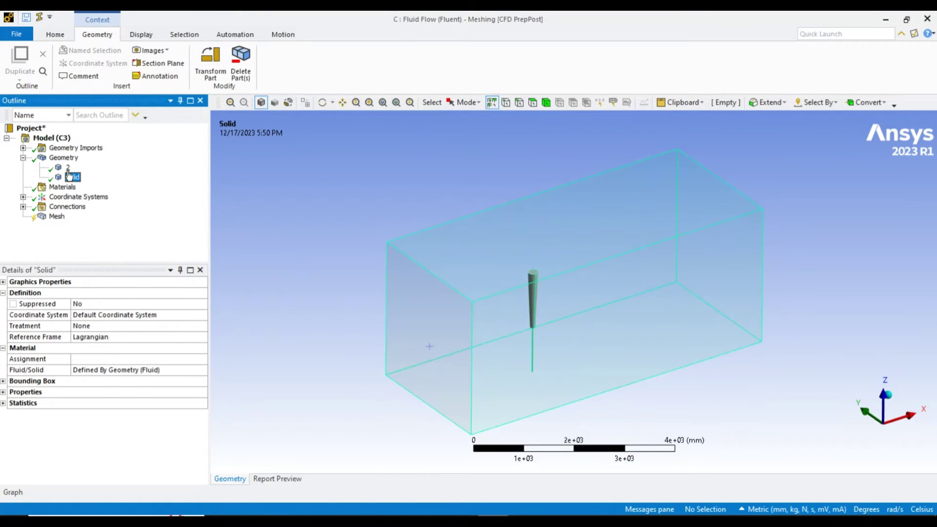
{"action": "left_click", "coordinate": [68, 168]}
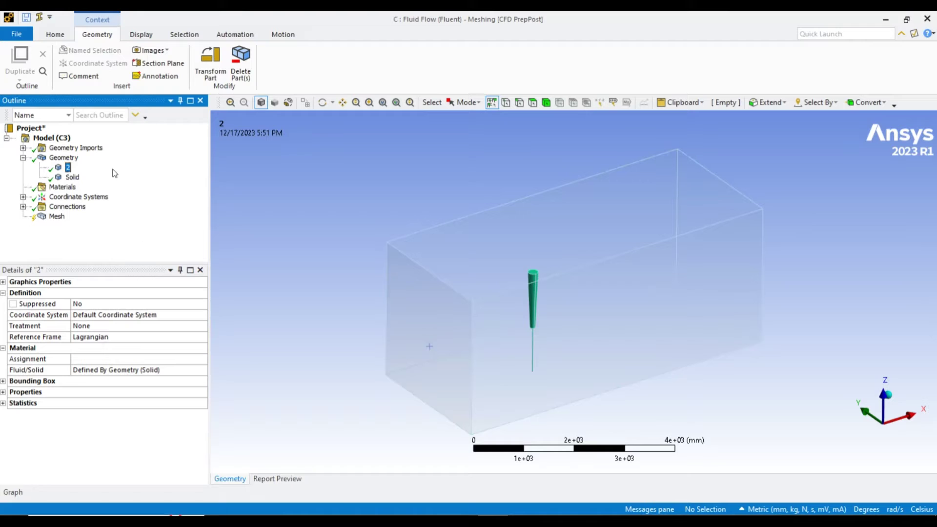
{"action": "right_click", "coordinate": [69, 170]}
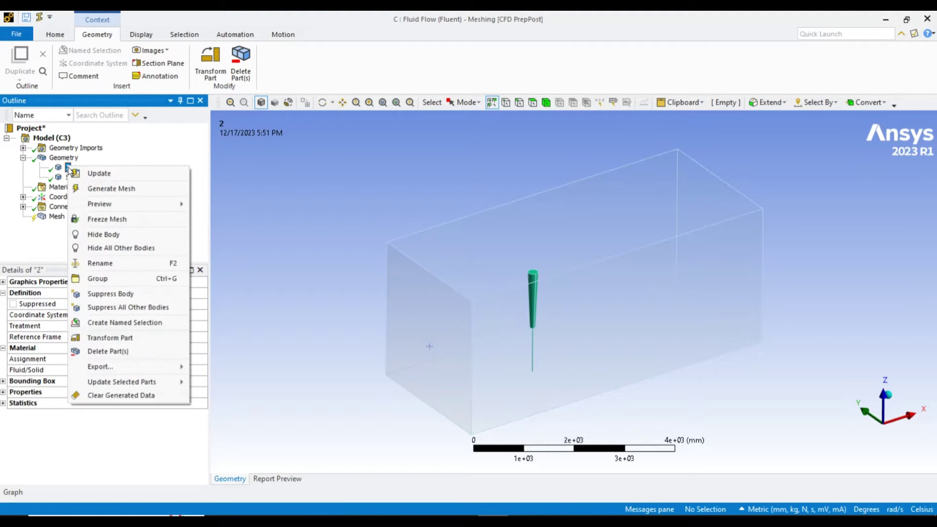
{"action": "left_click", "coordinate": [133, 294]}
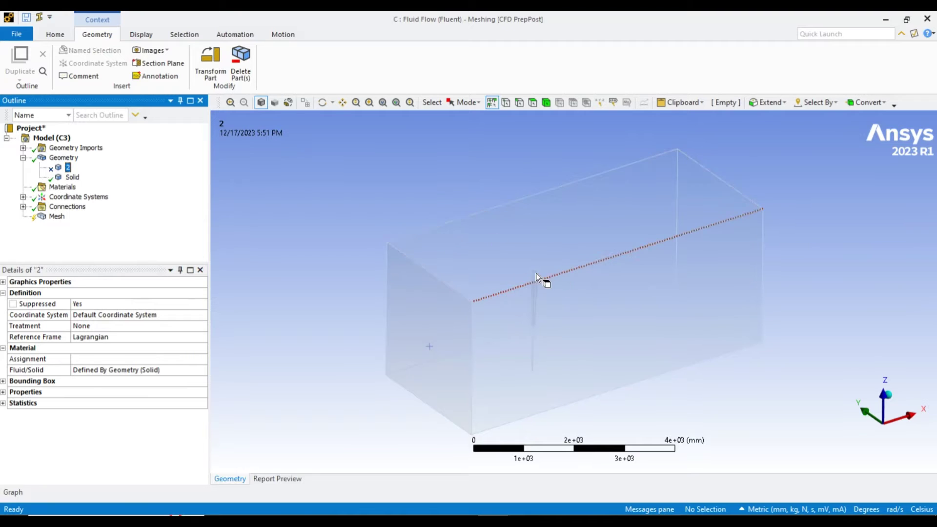
{"action": "scroll", "coordinate": [525, 283], "scroll_direction": "down", "scroll_amount": 1}
{"action": "scroll", "coordinate": [525, 282], "scroll_direction": "up", "scroll_amount": 2}
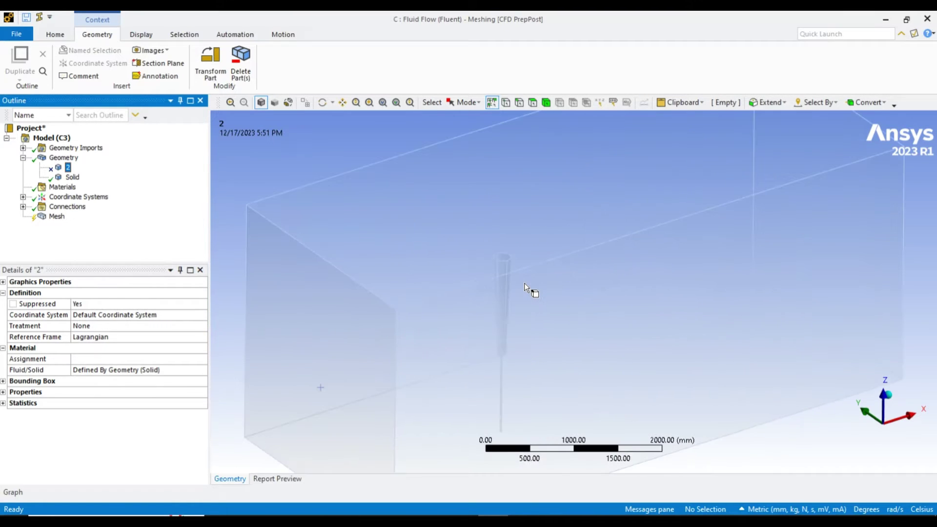
{"action": "scroll", "coordinate": [524, 283], "scroll_direction": "down", "scroll_amount": 2}
In face-select mode, create a named selection IN on the box's inlet end face
{"action": "right_click", "coordinate": [57, 216]}
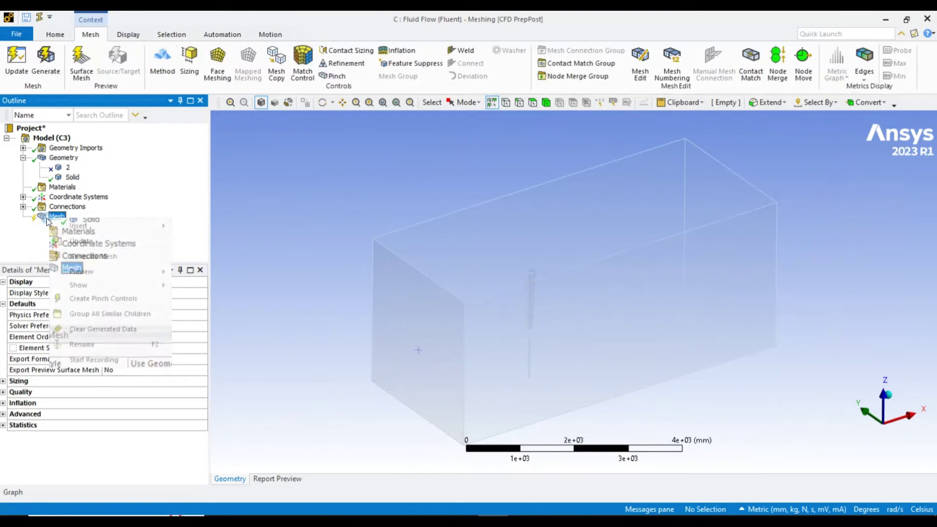
{"action": "left_click", "coordinate": [293, 246]}
{"action": "left_click", "coordinate": [532, 102]}
{"action": "left_click", "coordinate": [437, 285]}
{"action": "right_click", "coordinate": [420, 289]}
{"action": "left_click", "coordinate": [473, 350]}
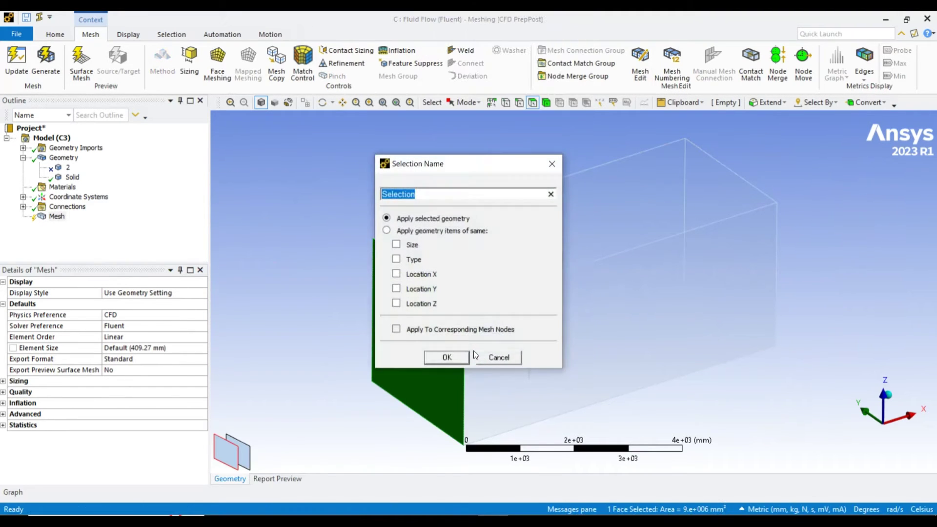
{"action": "type", "text": "IN"}
{"action": "key", "text": "Return"}
Create a named selection OUTLET on the opposite end face
{"action": "middle_click_drag", "start_coordinate": [473, 351], "coordinate": [549, 358]}
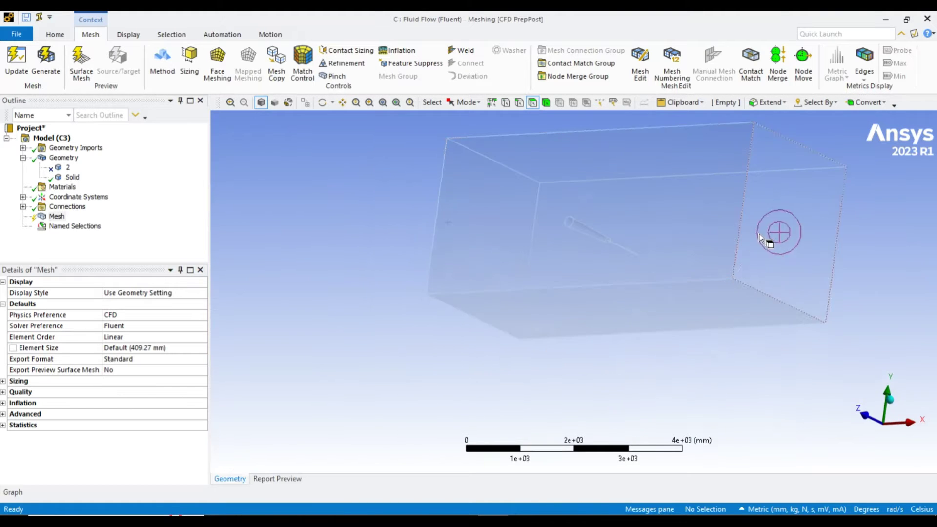
{"action": "left_click", "coordinate": [759, 232]}
{"action": "right_click", "coordinate": [759, 231]}
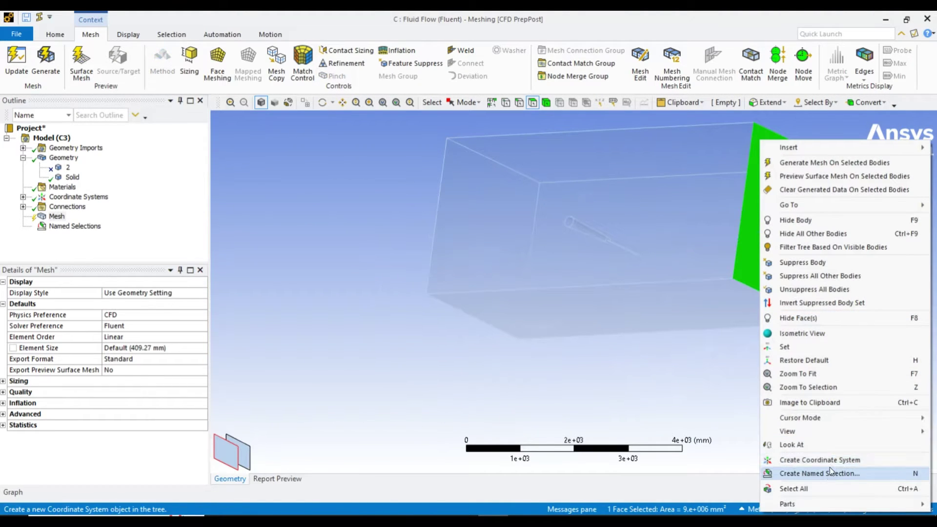
{"action": "left_click", "coordinate": [829, 472]}
{"action": "type", "text": "OUTLET"}
{"action": "key", "text": "Return"}
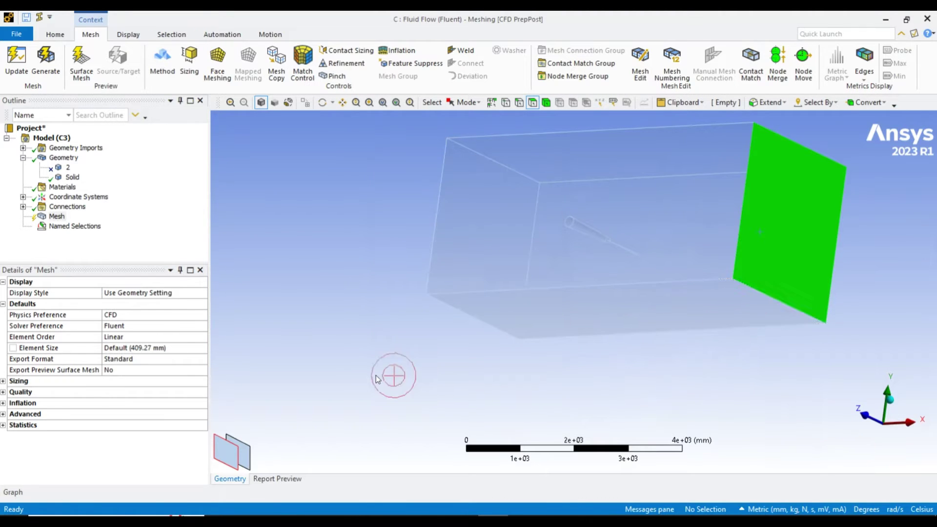
Hide one of the box's large side faces
{"action": "mouse_move", "coordinate": [374, 381]}
{"action": "middle_mouse_down"}
{"action": "mouse_move", "coordinate": [414, 373]}
{"action": "mouse_move", "coordinate": [547, 410]}
{"action": "mouse_move", "coordinate": [465, 374]}
{"action": "mouse_move", "coordinate": [476, 354]}
{"action": "middle_mouse_up"}
{"action": "left_click", "coordinate": [511, 209]}
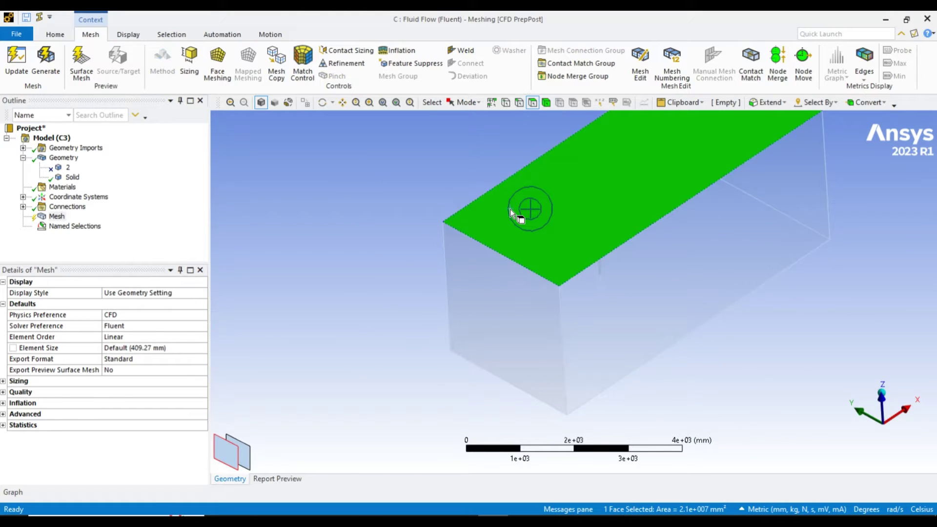
{"action": "left_click", "coordinate": [372, 210]}
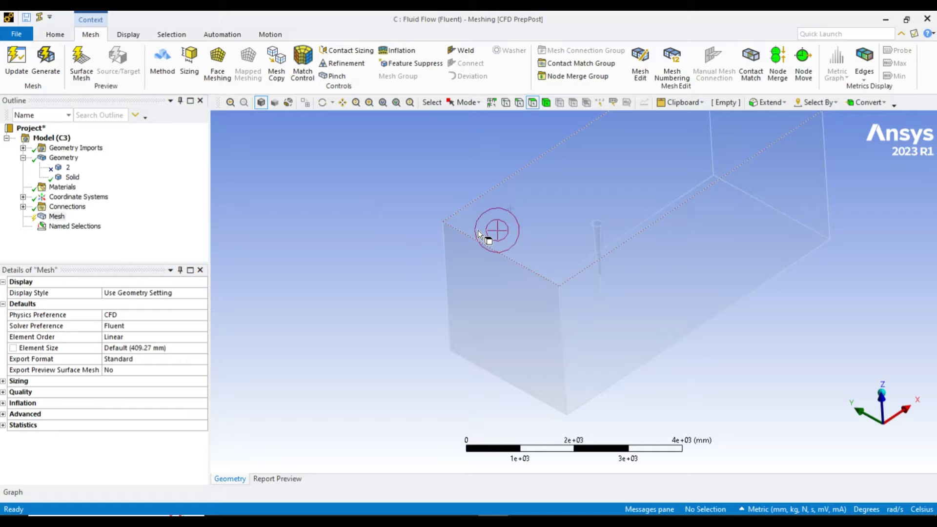
{"action": "left_click", "coordinate": [598, 312]}
{"action": "left_click", "coordinate": [542, 326]}
{"action": "left_click", "coordinate": [593, 383]}
{"action": "right_click", "coordinate": [574, 378]}
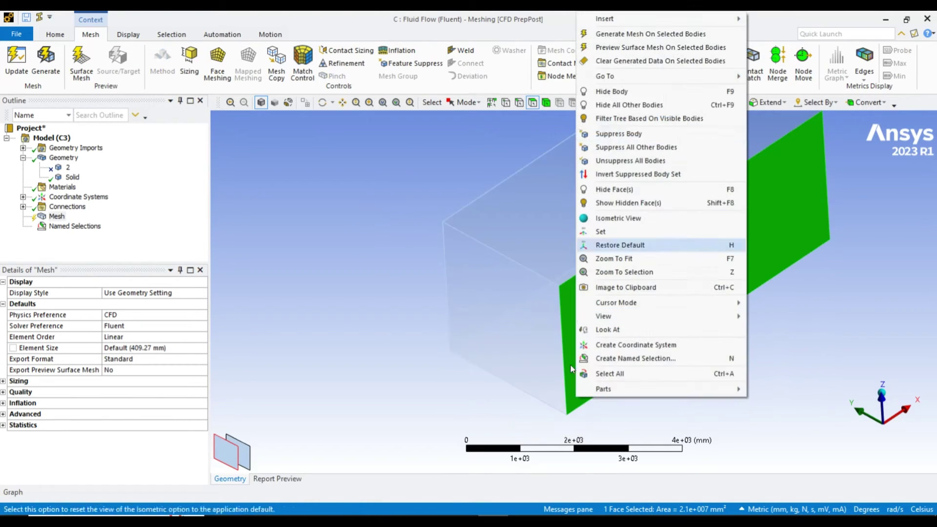
{"action": "left_click", "coordinate": [673, 189]}
{"action": "middle_click_drag", "start_coordinate": [579, 404], "coordinate": [571, 428]}
Hide two more of the box's faces and fit the model in view
{"action": "right_click", "coordinate": [570, 427]}
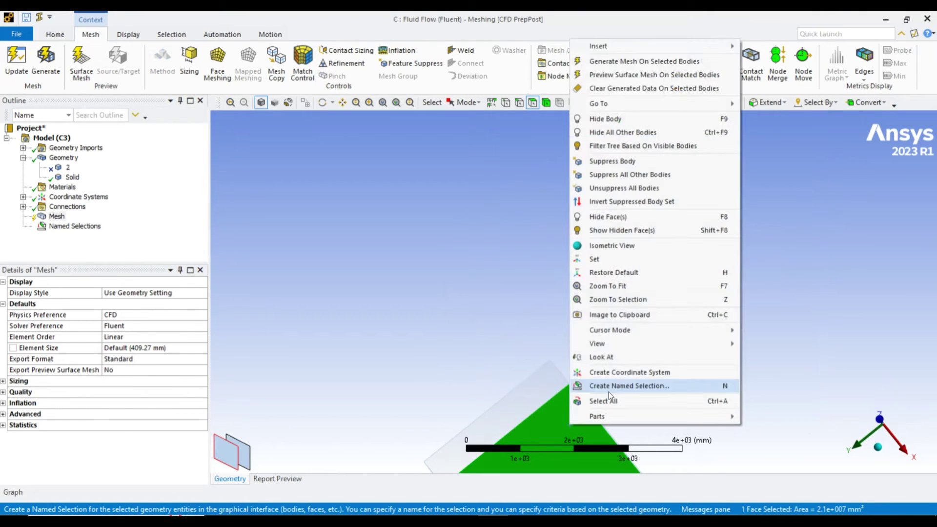
{"action": "left_click", "coordinate": [628, 218]}
{"action": "middle_click_drag", "start_coordinate": [570, 359], "coordinate": [651, 423]}
{"action": "left_click", "coordinate": [540, 439]}
{"action": "right_click", "coordinate": [540, 439]}
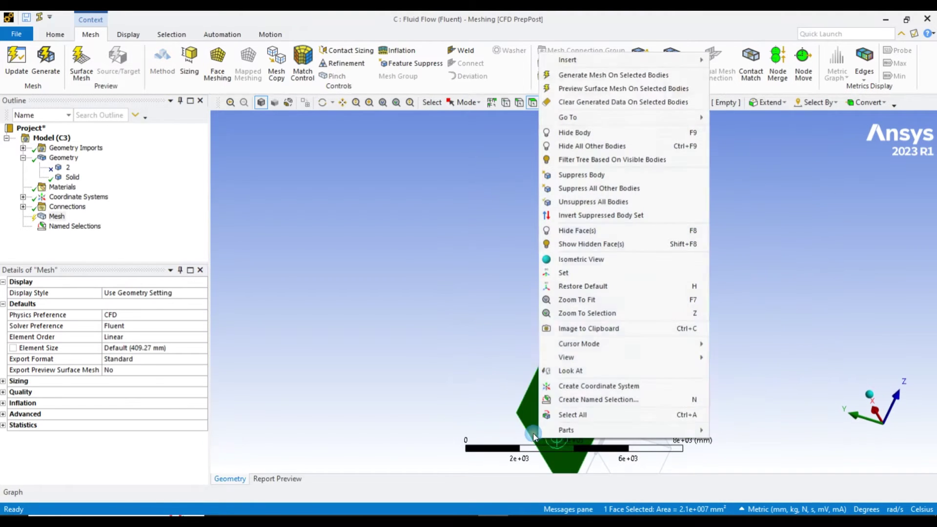
{"action": "left_click", "coordinate": [652, 232]}
{"action": "middle_click_drag", "start_coordinate": [596, 428], "coordinate": [532, 371]}
{"action": "left_click", "coordinate": [396, 101]}
Hide a third box face and refit the flow box in view
{"action": "mouse_move", "coordinate": [537, 273]}
{"action": "middle_mouse_down"}
{"action": "mouse_move", "coordinate": [523, 223]}
{"action": "mouse_move", "coordinate": [569, 393]}
{"action": "middle_mouse_up"}
{"action": "left_click", "coordinate": [569, 393]}
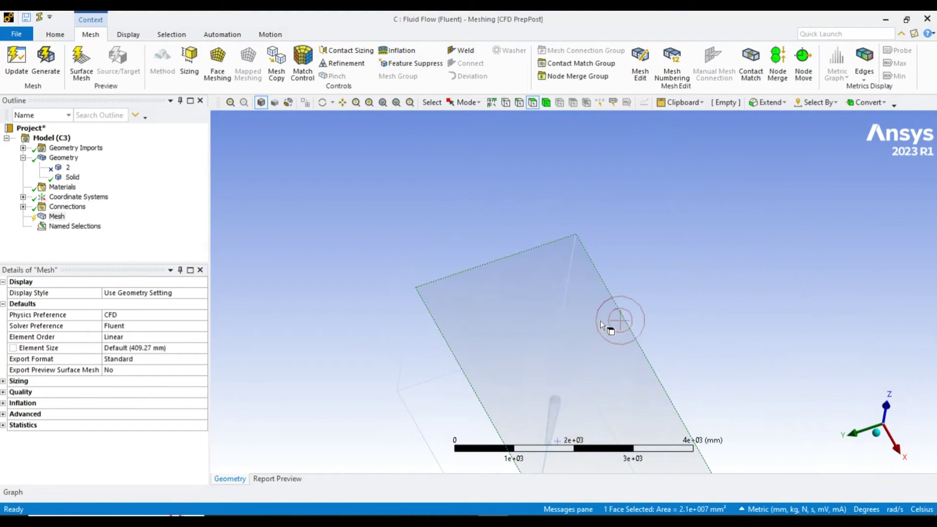
{"action": "right_click", "coordinate": [592, 305]}
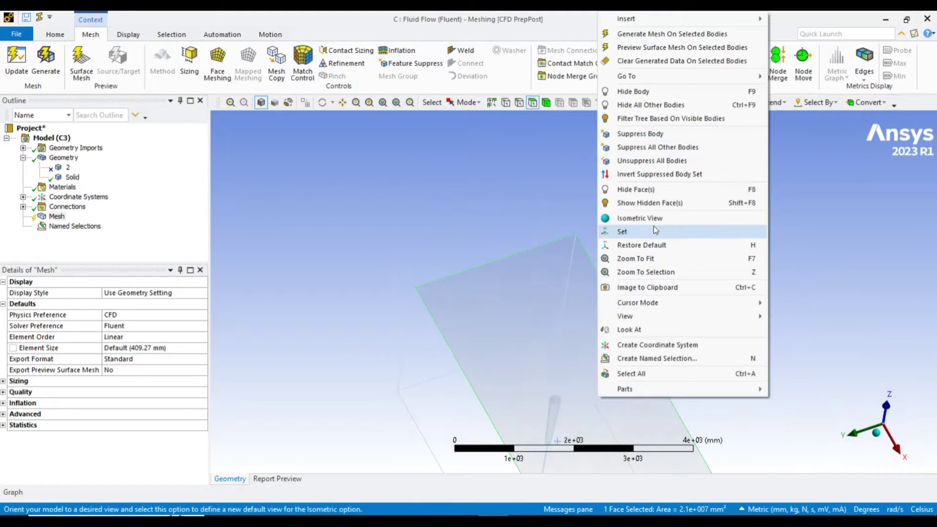
{"action": "left_click", "coordinate": [654, 189]}
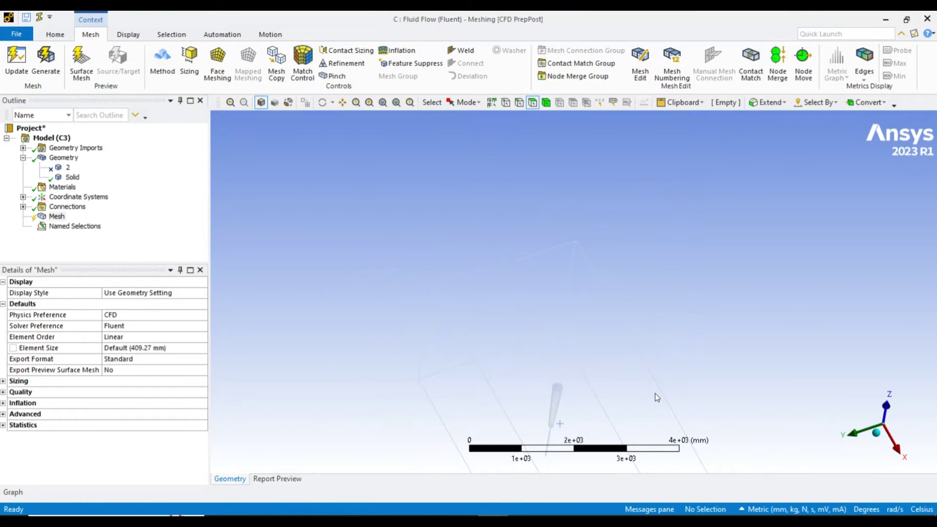
{"action": "left_click", "coordinate": [383, 102]}
Hide the entire flow box body from its right-end face
{"action": "middle_click_drag", "start_coordinate": [564, 207], "coordinate": [749, 242]}
{"action": "left_click", "coordinate": [749, 242]}
{"action": "right_click", "coordinate": [726, 247]}
{"action": "left_click", "coordinate": [770, 205]}
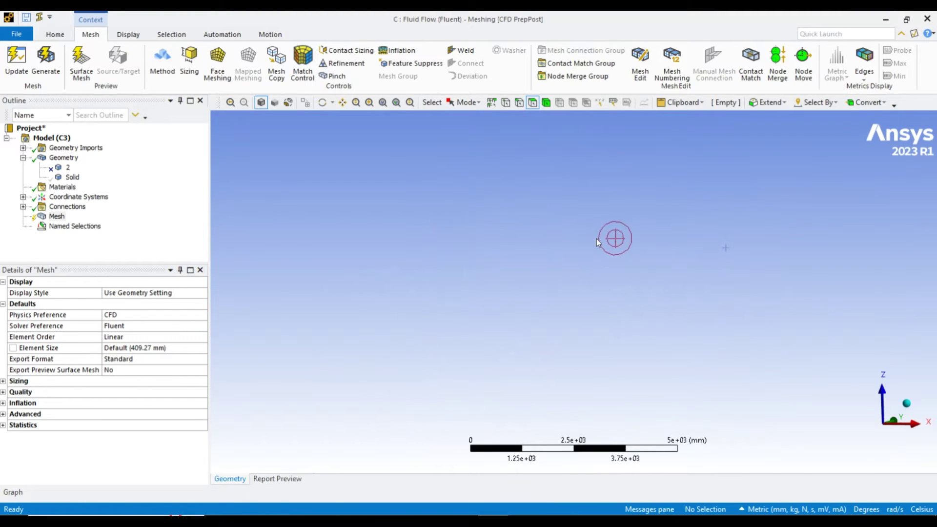
Restore the hidden faces and rotate the now-empty view
{"action": "middle_click_drag", "start_coordinate": [617, 247], "coordinate": [639, 369]}
{"action": "right_click", "coordinate": [446, 238]}
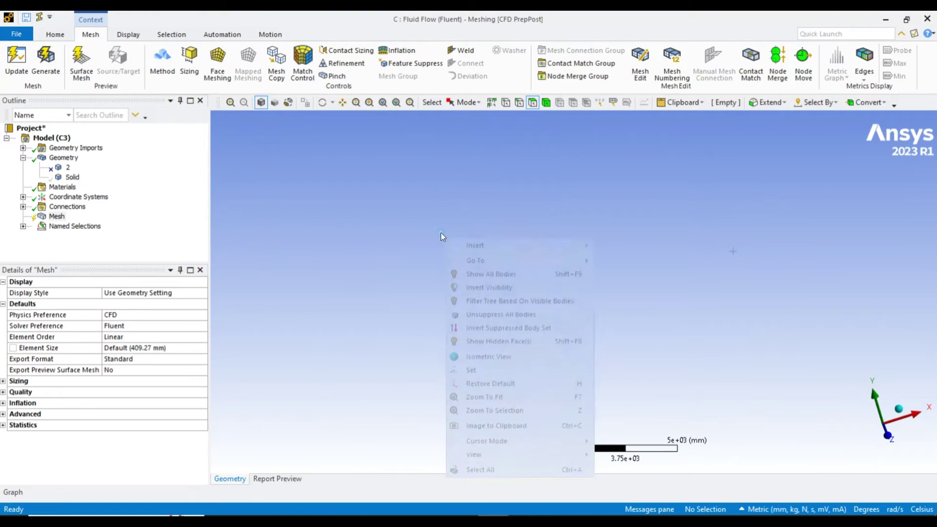
{"action": "left_click", "coordinate": [542, 344]}
{"action": "middle_click_drag", "start_coordinate": [550, 297], "coordinate": [585, 308]}
{"action": "left_click", "coordinate": [383, 102]}
{"action": "middle_click_drag", "start_coordinate": [469, 284], "coordinate": [439, 317]}
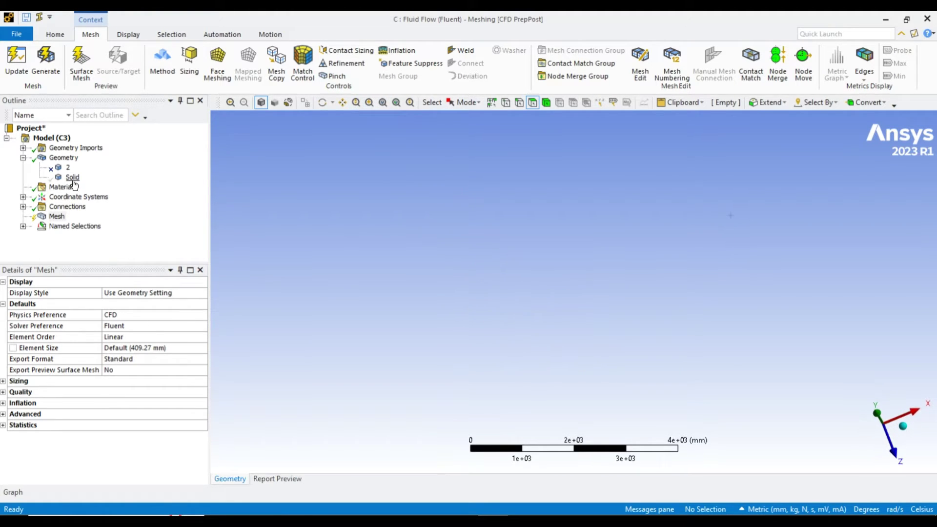
Show the Solid body again and orbit to an oblique view
{"action": "right_click", "coordinate": [64, 178]}
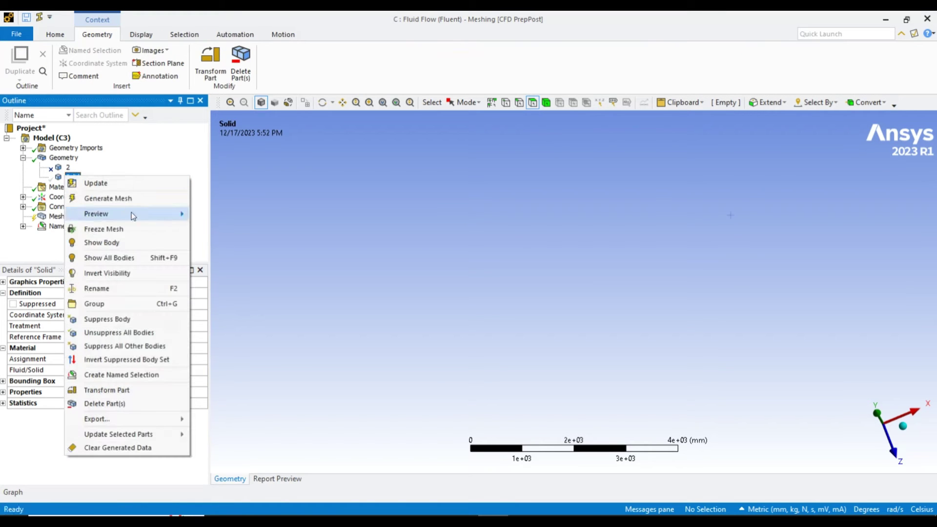
{"action": "left_click", "coordinate": [105, 241]}
{"action": "middle_click_drag", "start_coordinate": [418, 360], "coordinate": [444, 262]}
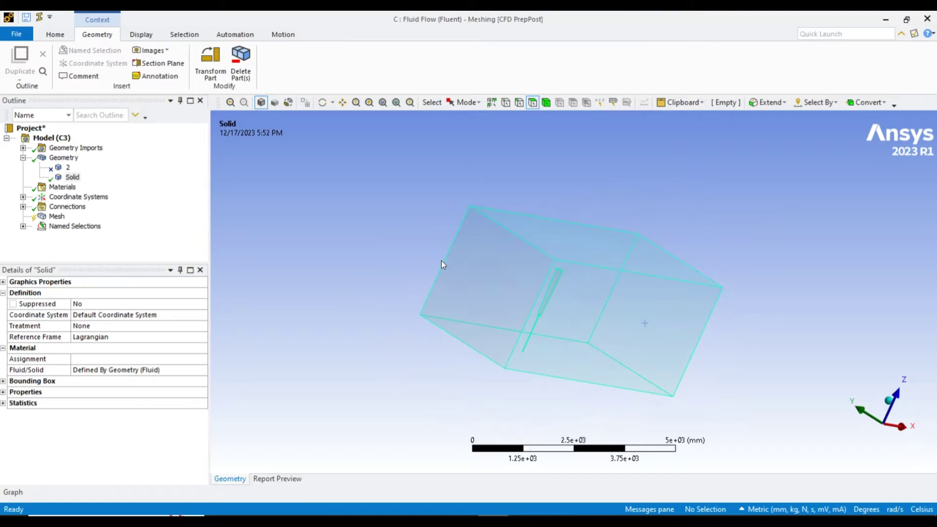
Select all twelve faces with Ctrl+A and create the named selection BLADE
{"action": "key", "text": "ctrl+a"}
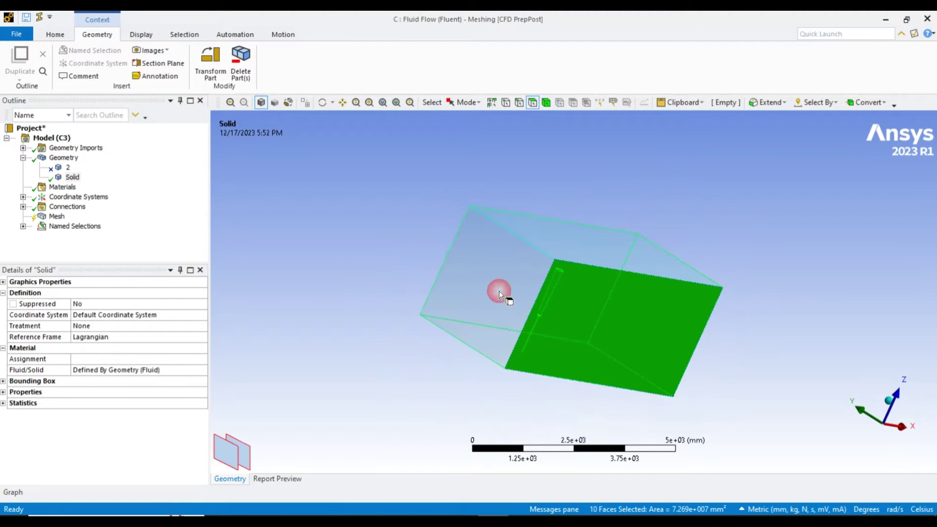
{"action": "left_click", "coordinate": [460, 315]}
{"action": "left_click", "coordinate": [363, 322]}
{"action": "key", "text": "ctrl+a"}
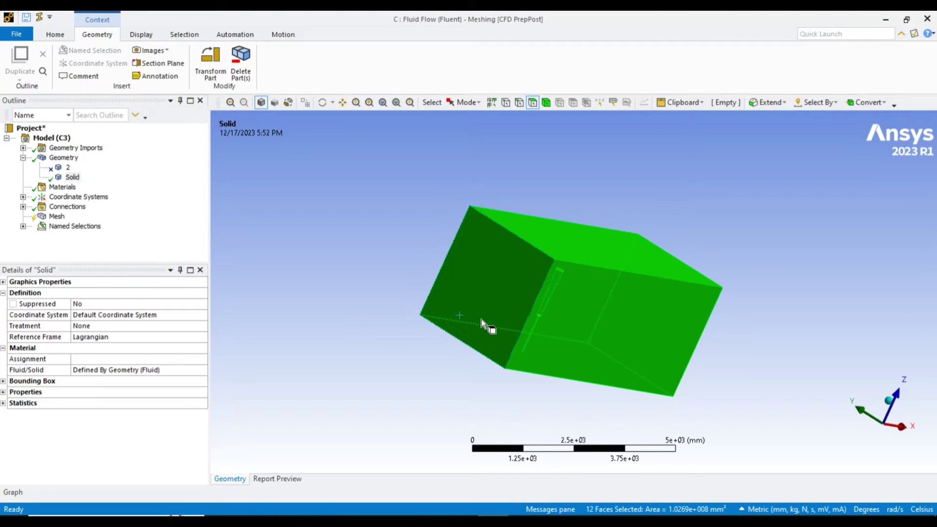
{"action": "right_click", "coordinate": [482, 318]}
{"action": "left_click", "coordinate": [529, 345]}
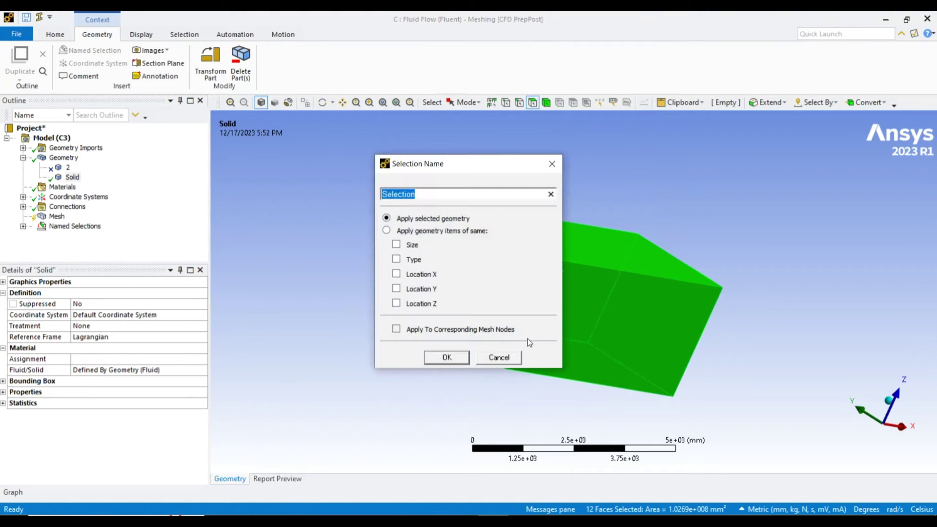
{"action": "type", "text": "BLAD"}
{"action": "key", "text": "Return"}
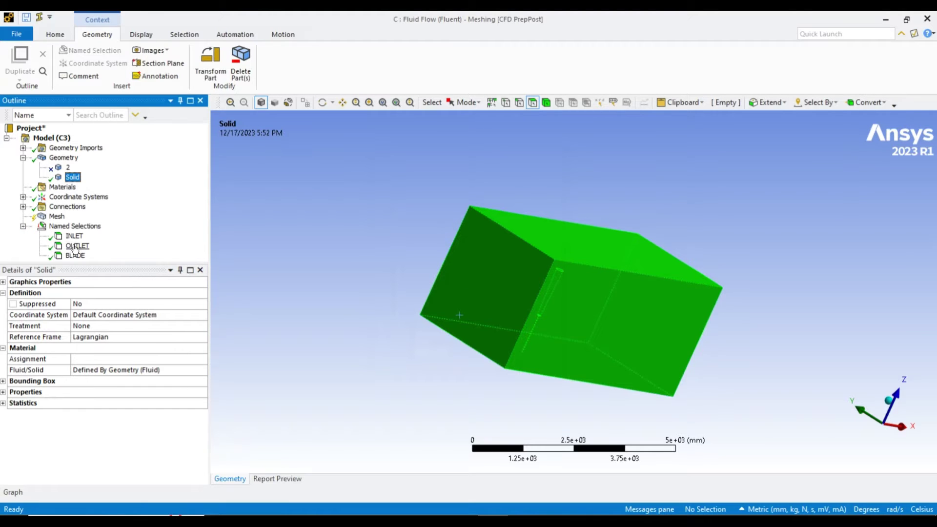
Edit BLADE's geometry scope, removing the front, left and top box walls
{"action": "left_click", "coordinate": [74, 255]}
{"action": "left_click", "coordinate": [117, 305]}
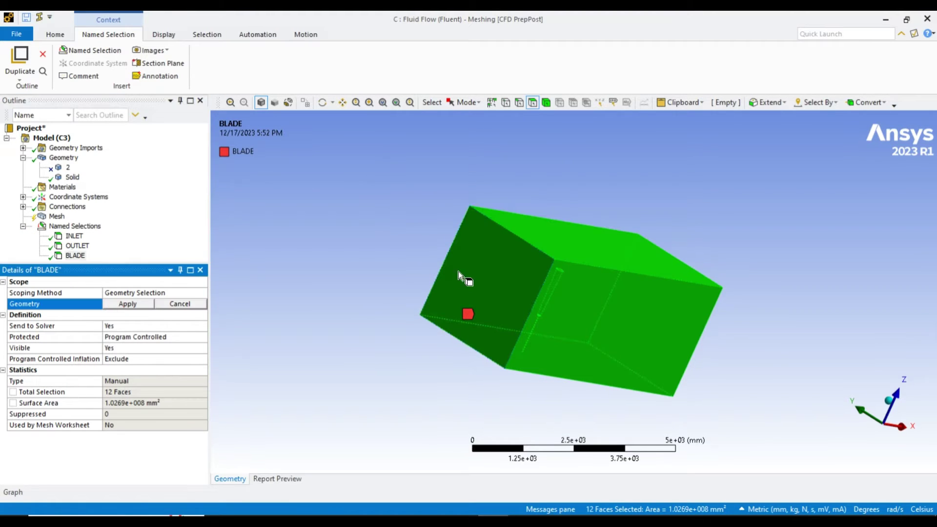
{"action": "left_click", "coordinate": [590, 301], "text": "ctrl"}
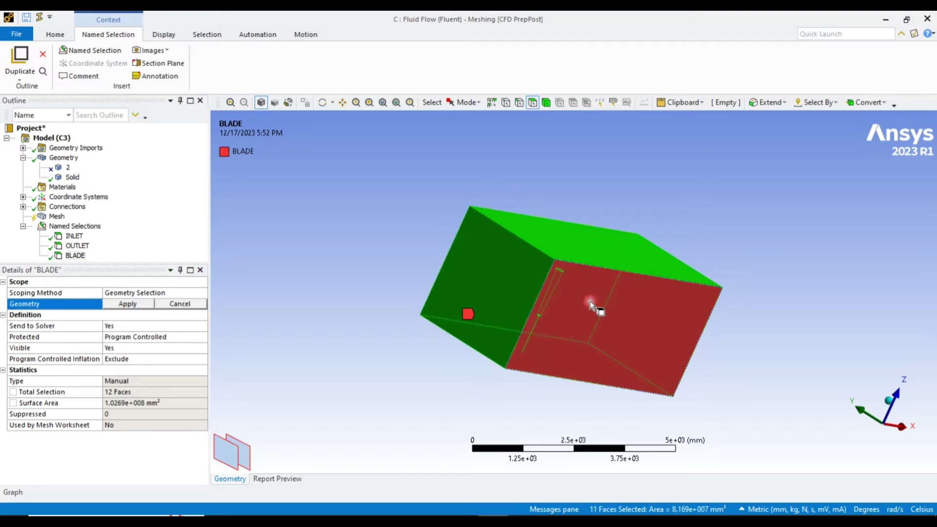
{"action": "left_click", "coordinate": [479, 342], "text": "ctrl"}
{"action": "left_click", "coordinate": [576, 238], "text": "ctrl"}
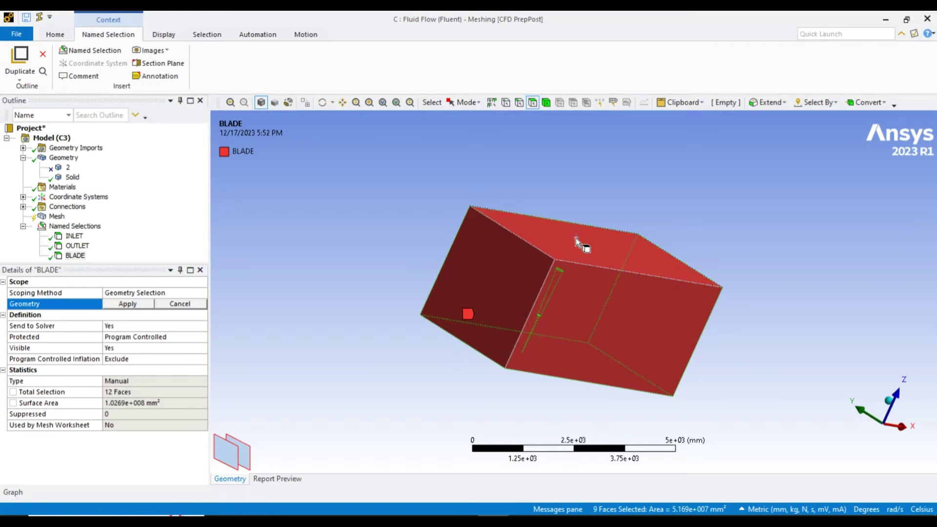
{"action": "middle_click_drag", "start_coordinate": [576, 238], "coordinate": [241, 347]}
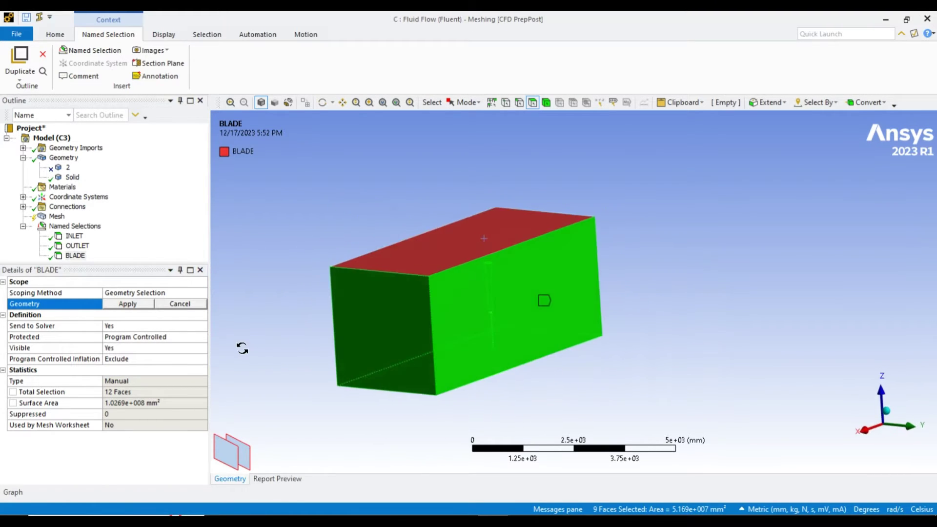
Remove the remaining box walls and apply BLADE to the six blade faces
{"action": "left_click", "coordinate": [462, 288], "text": "ctrl"}
{"action": "left_click", "coordinate": [394, 341], "text": "ctrl"}
{"action": "middle_click_drag", "start_coordinate": [404, 407], "coordinate": [461, 402]}
{"action": "left_click", "coordinate": [499, 382], "text": "ctrl"}
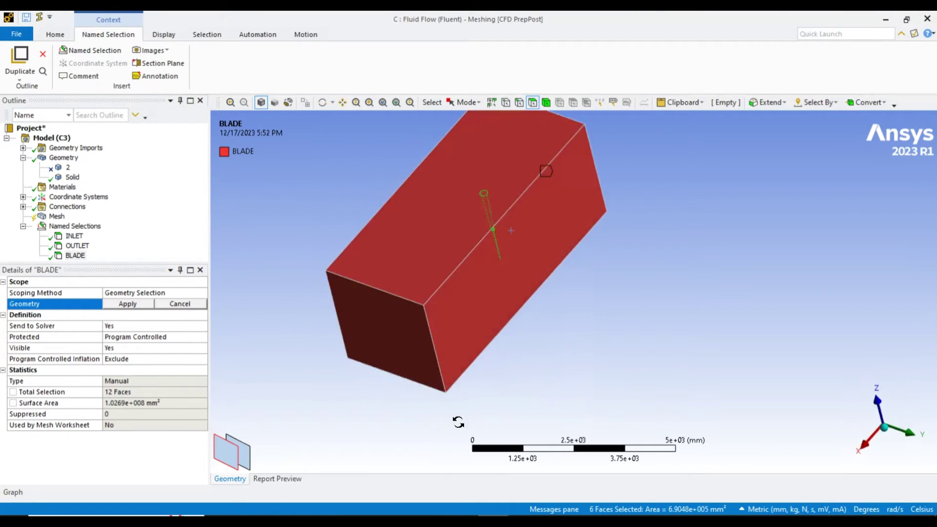
{"action": "middle_click_drag", "start_coordinate": [465, 418], "coordinate": [512, 397]}
{"action": "left_click", "coordinate": [127, 303]}
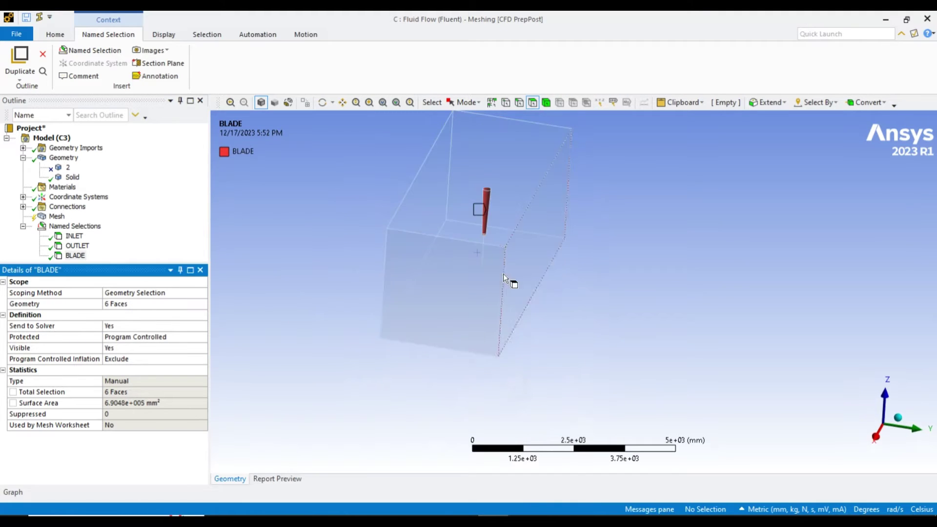
Review the INLET, OUTLET and BLADE selections, then select the Mesh node
{"action": "middle_click_drag", "start_coordinate": [502, 269], "coordinate": [427, 329]}
{"action": "scroll", "coordinate": [592, 251], "scroll_direction": "up", "scroll_amount": 5}
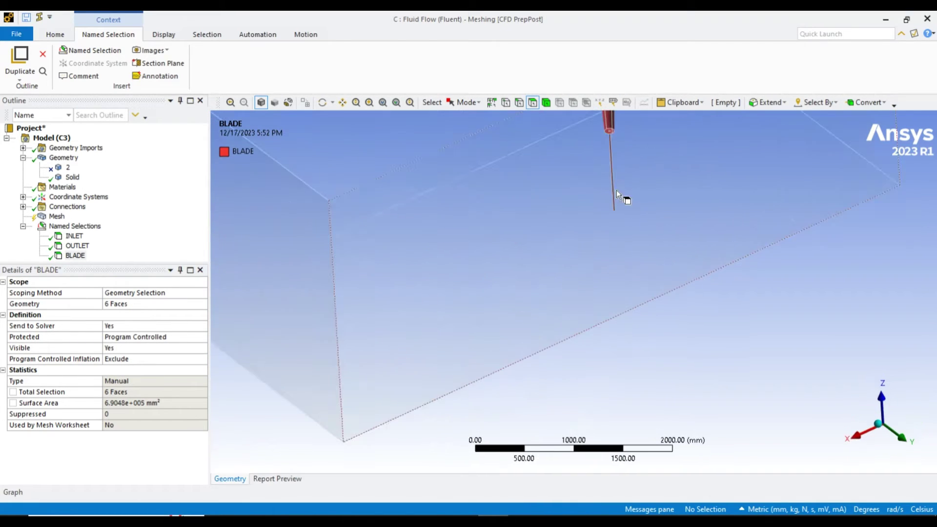
{"action": "scroll", "coordinate": [616, 207], "scroll_direction": "down", "scroll_amount": 5}
{"action": "left_click", "coordinate": [73, 237]}
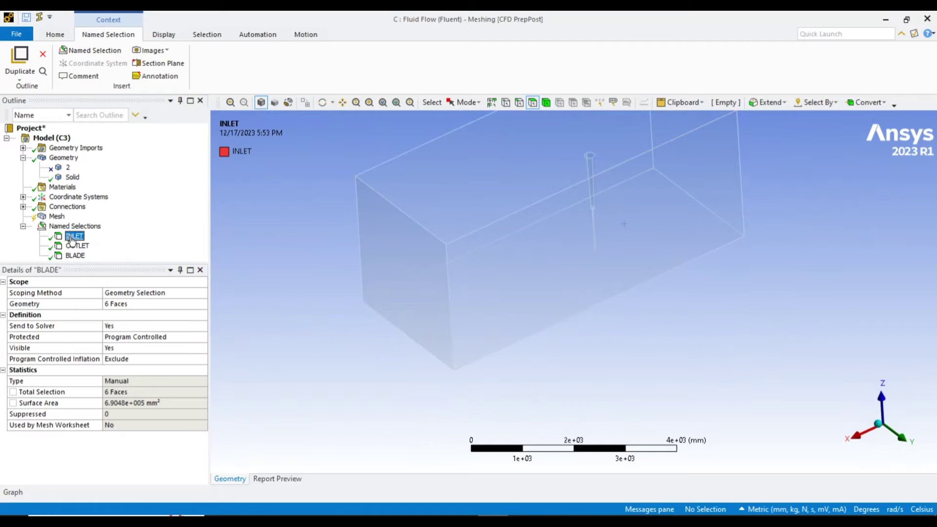
{"action": "left_click", "coordinate": [76, 246]}
{"action": "left_click", "coordinate": [75, 255]}
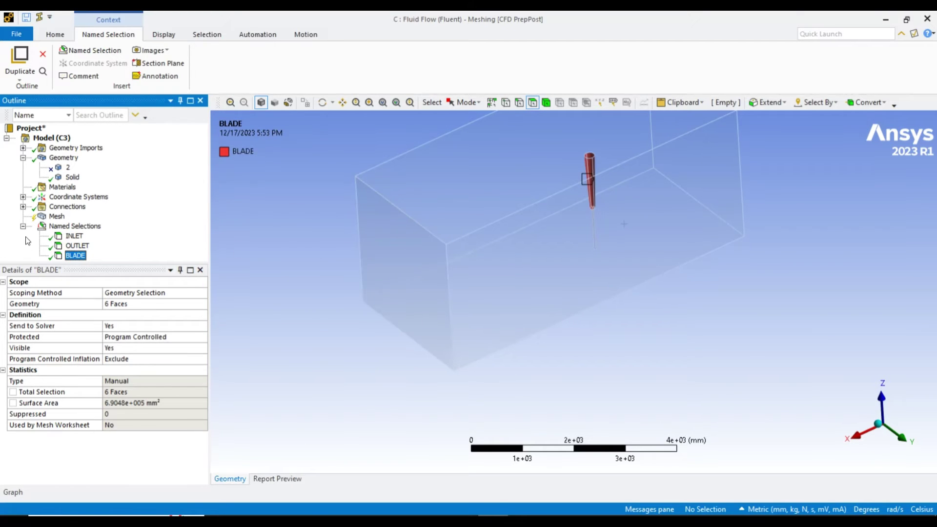
{"action": "left_click", "coordinate": [54, 217]}
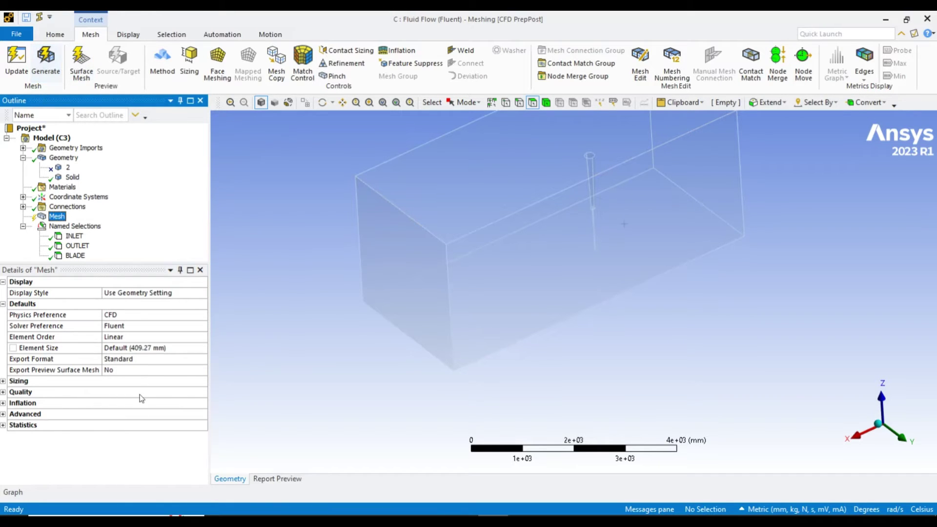
Set the global mesh Element Size to 100 mm
{"action": "left_click", "coordinate": [142, 346]}
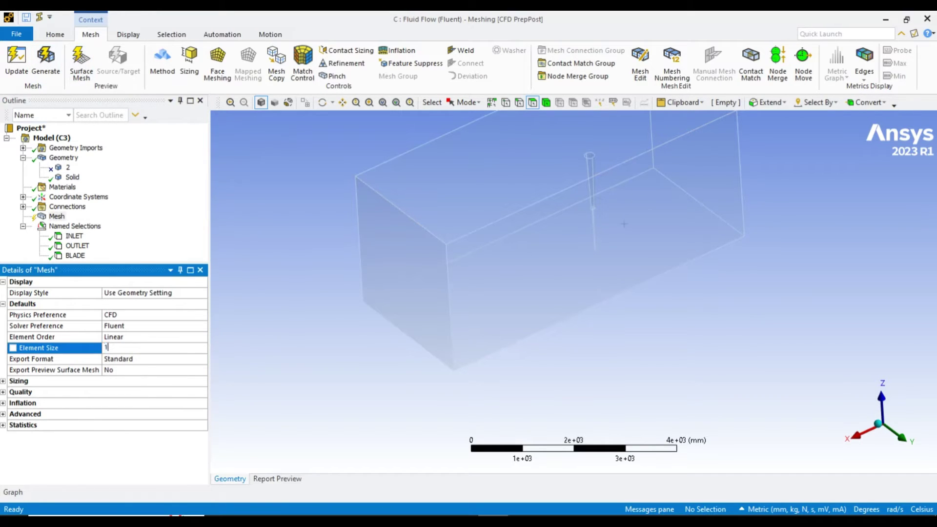
{"action": "type", "text": "100"}
{"action": "key", "text": "Return"}
Generate the mesh and display the element quality Metric Graph
{"action": "left_click", "coordinate": [45, 59]}
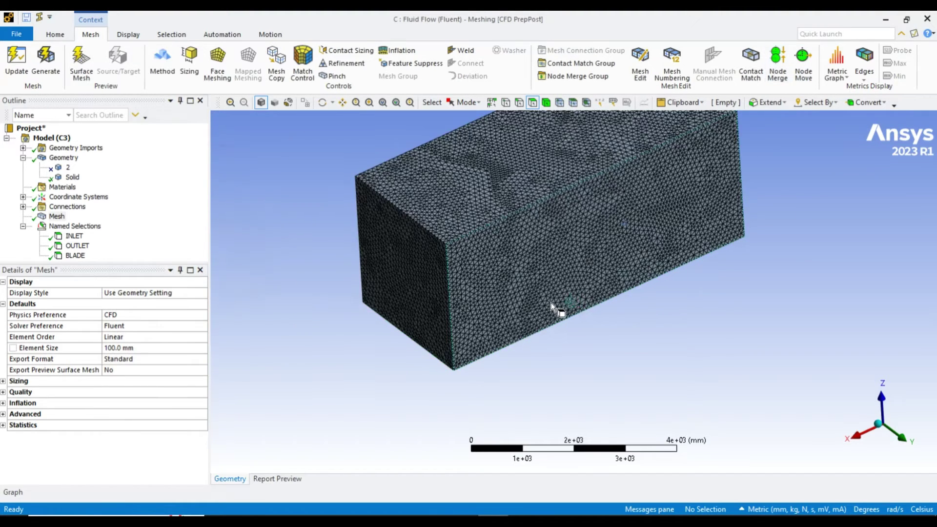
{"action": "left_click", "coordinate": [393, 105]}
{"action": "mouse_move", "coordinate": [432, 252]}
{"action": "middle_mouse_down"}
{"action": "mouse_move", "coordinate": [373, 318]}
{"action": "mouse_move", "coordinate": [411, 292]}
{"action": "mouse_move", "coordinate": [422, 327]}
{"action": "middle_mouse_up"}
{"action": "left_click", "coordinate": [838, 78]}
{"action": "left_click", "coordinate": [834, 104]}
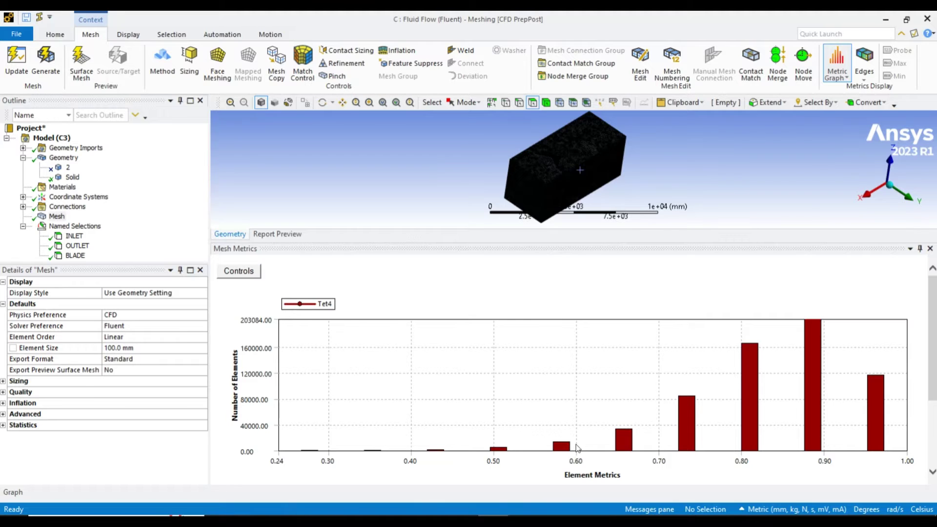
Update the mesh and launch Fluent from system C Setup, double precision, 10 processes
{"action": "left_click", "coordinate": [15, 73]}
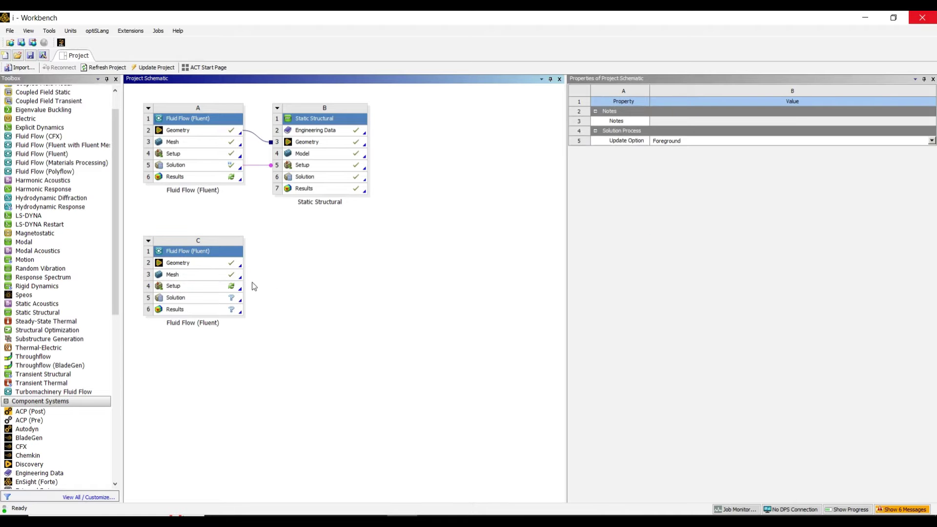
{"action": "left_click", "coordinate": [232, 288]}
{"action": "double_click", "coordinate": [233, 288]}
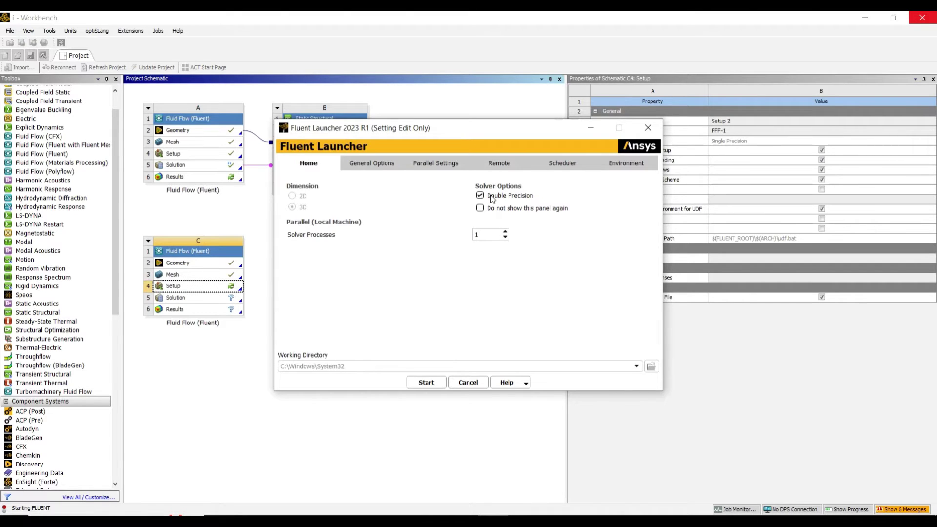
{"action": "left_click", "coordinate": [485, 233]}
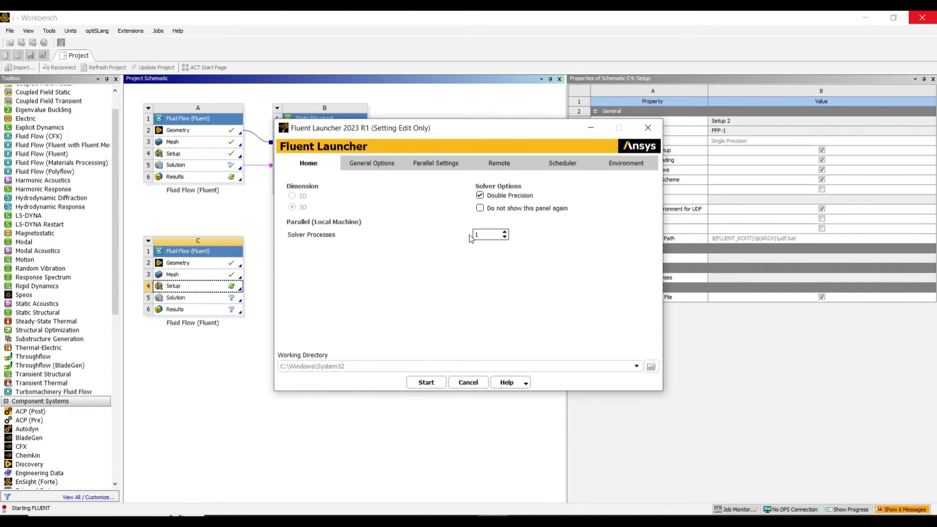
{"action": "type", "text": "0"}
{"action": "left_click", "coordinate": [426, 382]}
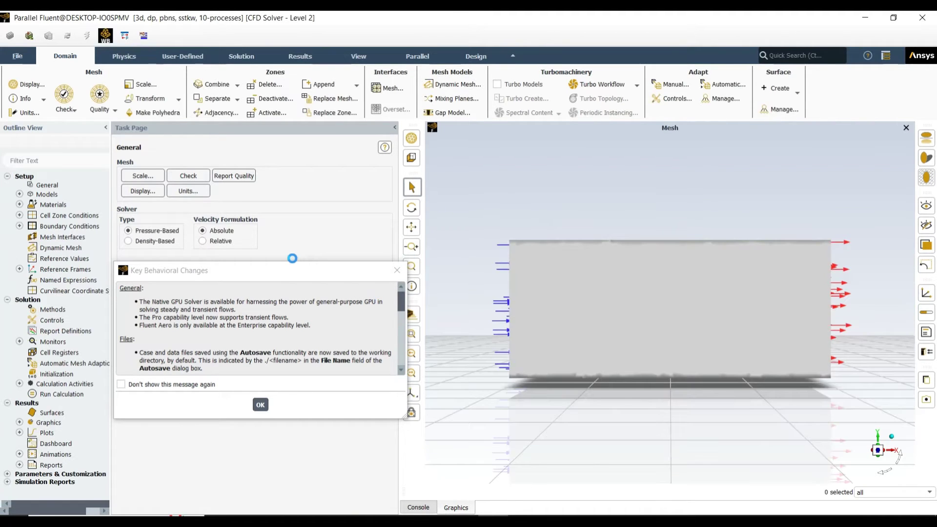
Enable gravity with Y = -9.81 m/s² on the General page, then open Models
{"action": "left_click", "coordinate": [397, 270]}
{"action": "left_click", "coordinate": [123, 316]}
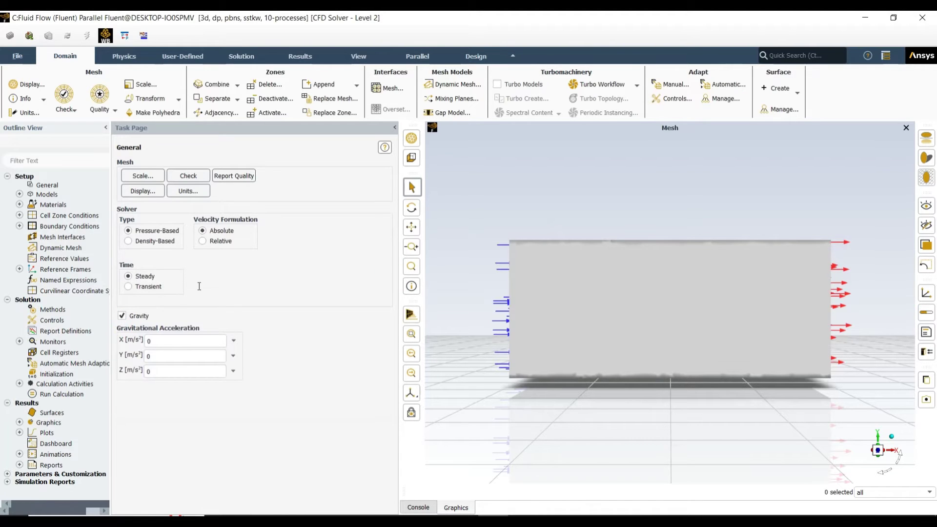
{"action": "left_click_drag", "start_coordinate": [503, 260], "coordinate": [564, 301]}
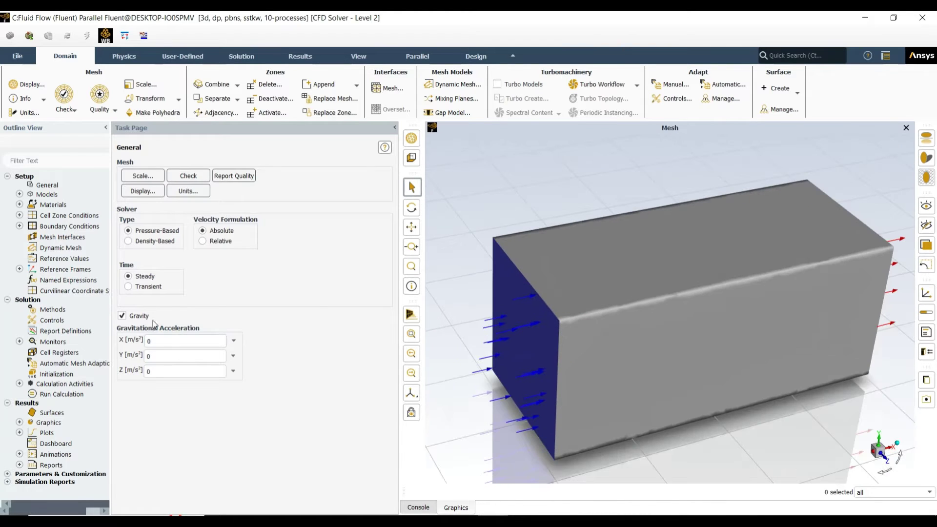
{"action": "left_click_drag", "start_coordinate": [182, 356], "coordinate": [133, 354]}
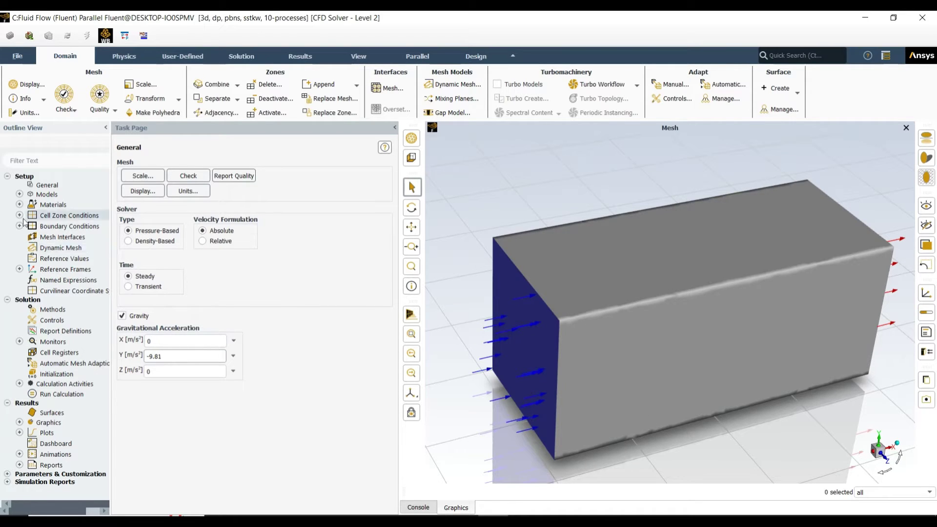
{"action": "double_click", "coordinate": [68, 194]}
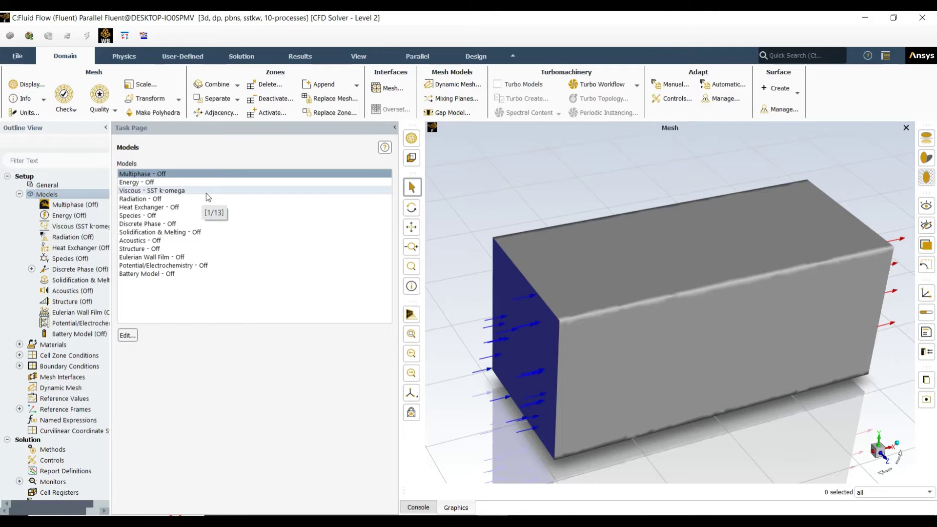
Set the viscous model to Realizable k-epsilon with Enhanced Wall Treatment
{"action": "double_click", "coordinate": [169, 191]}
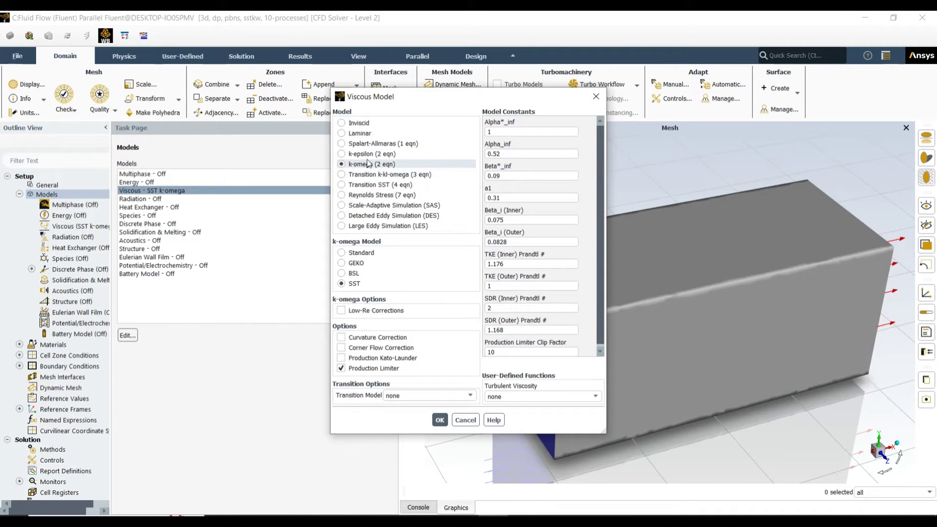
{"action": "left_click", "coordinate": [367, 154]}
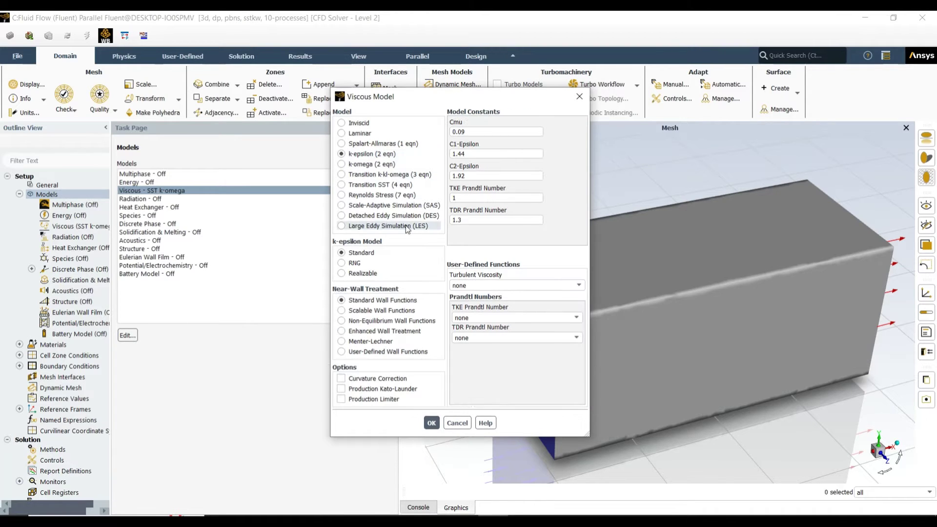
{"action": "left_click", "coordinate": [373, 273]}
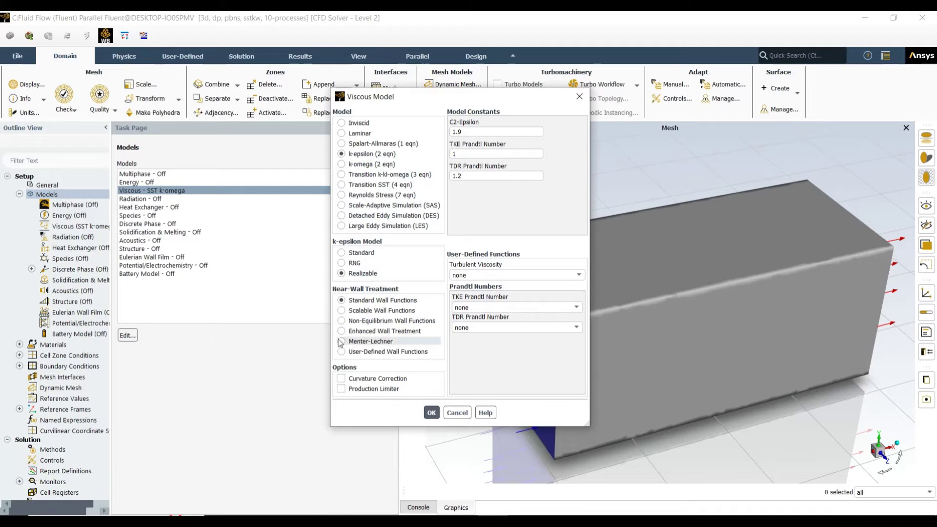
{"action": "left_click", "coordinate": [373, 332]}
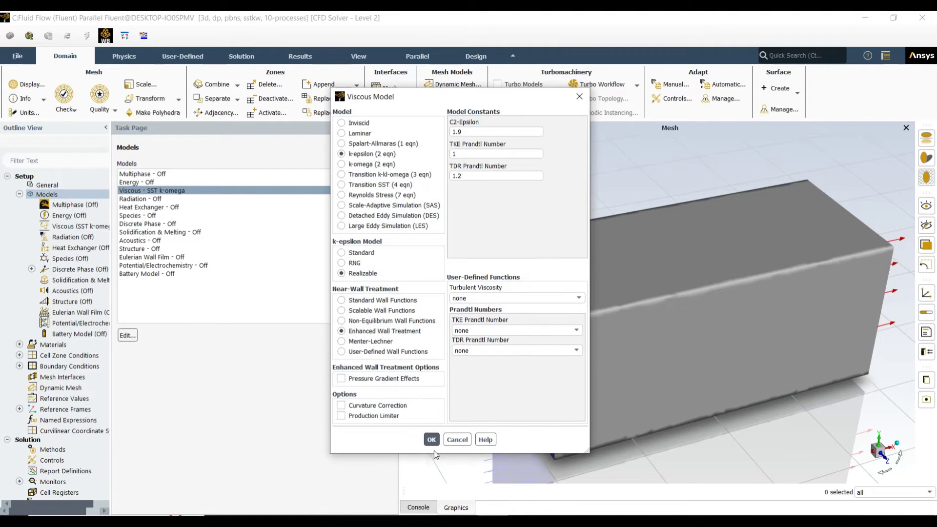
{"action": "left_click", "coordinate": [433, 440]}
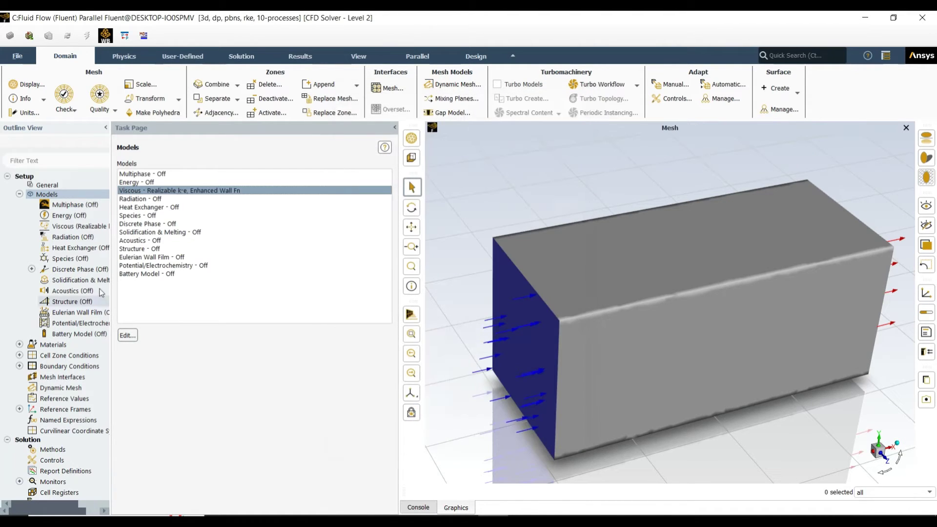
Expand the Materials branch and show the materials list
{"action": "left_click", "coordinate": [20, 194]}
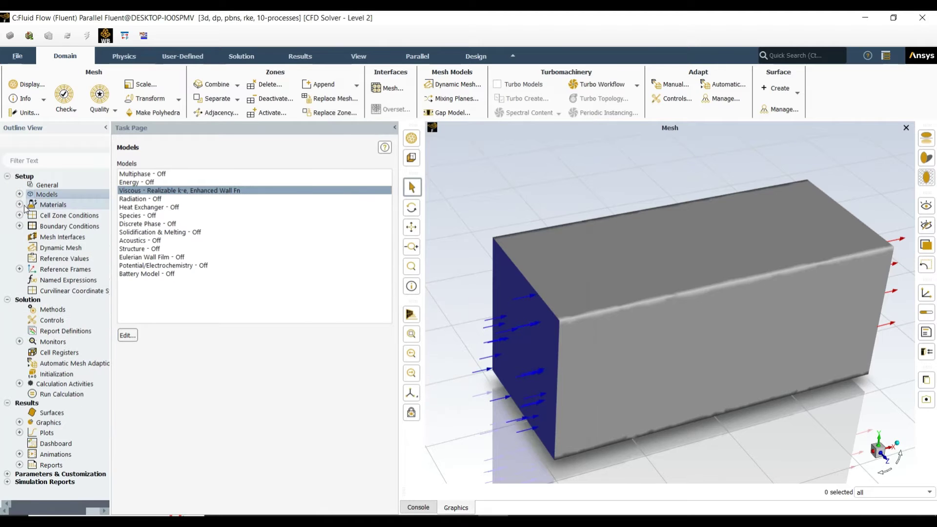
{"action": "left_click", "coordinate": [20, 204]}
{"action": "double_click", "coordinate": [77, 204]}
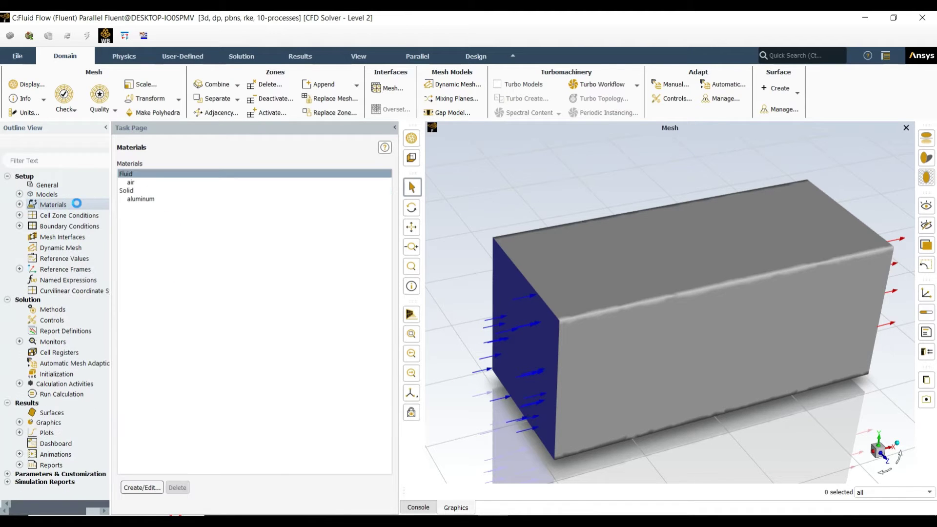
Change air's constant density to 1 and apply it with Change/Create
{"action": "double_click", "coordinate": [168, 182]}
{"action": "double_click", "coordinate": [410, 259]}
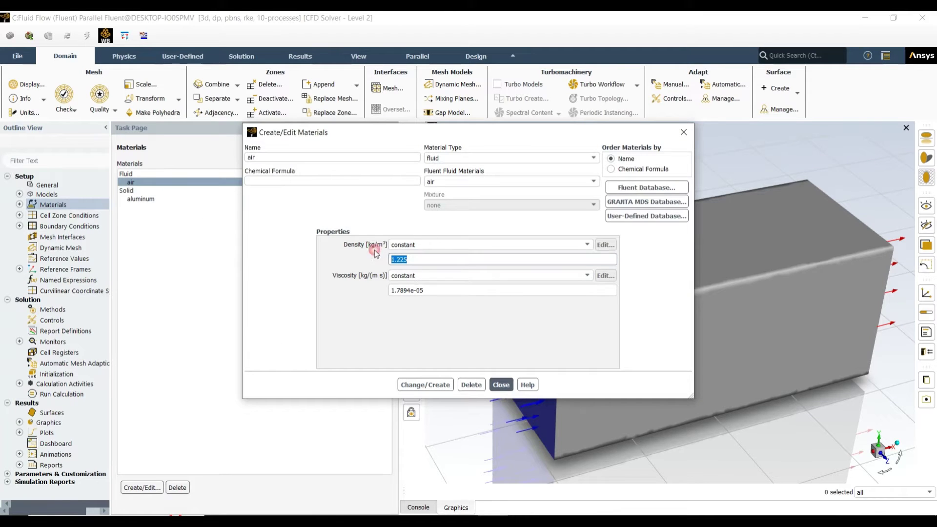
{"action": "type", "text": "1"}
{"action": "left_click", "coordinate": [429, 386]}
{"action": "left_click", "coordinate": [502, 385]}
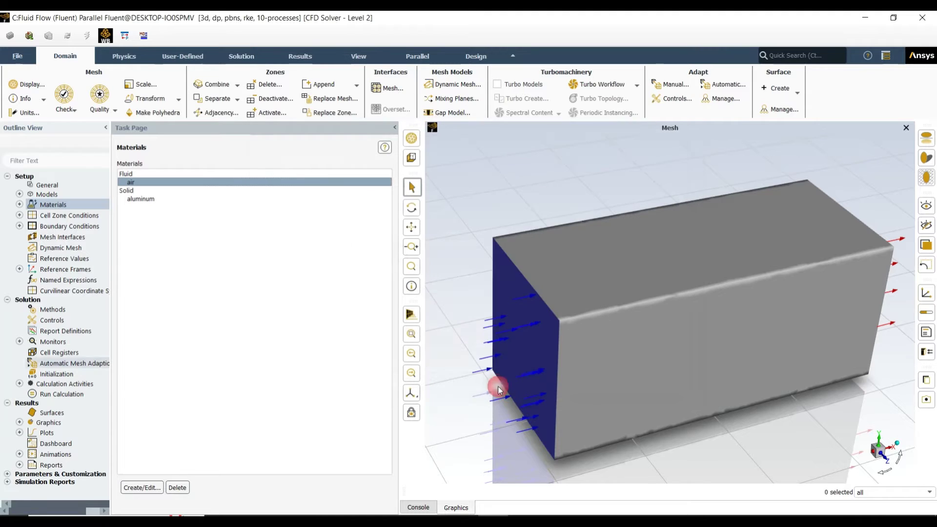
Set turbulent kinetic energy and dissipation rate to Second Order Upwind in Solution Methods
{"action": "left_click", "coordinate": [64, 311]}
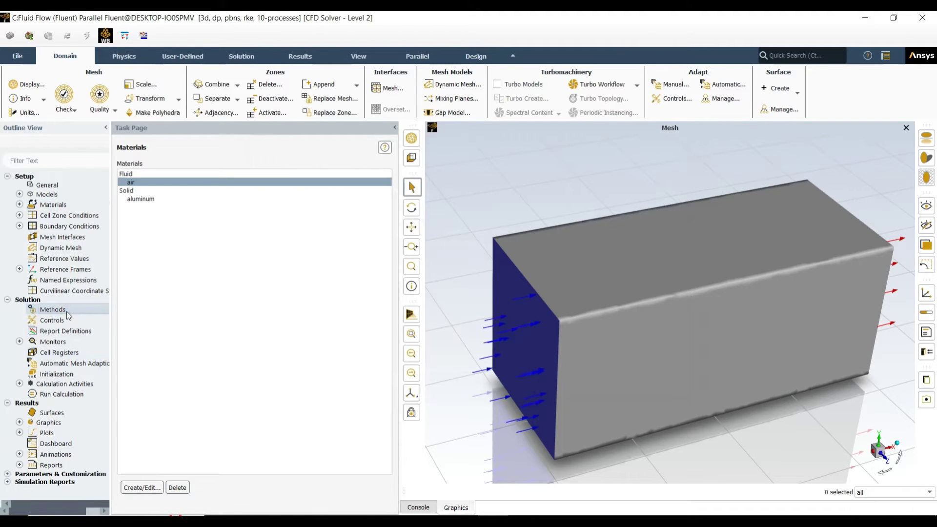
{"action": "left_click", "coordinate": [205, 242]}
{"action": "left_click", "coordinate": [205, 242]}
{"action": "left_click", "coordinate": [182, 329]}
{"action": "left_click", "coordinate": [174, 347]}
{"action": "left_click", "coordinate": [168, 307]}
{"action": "left_click", "coordinate": [166, 324]}
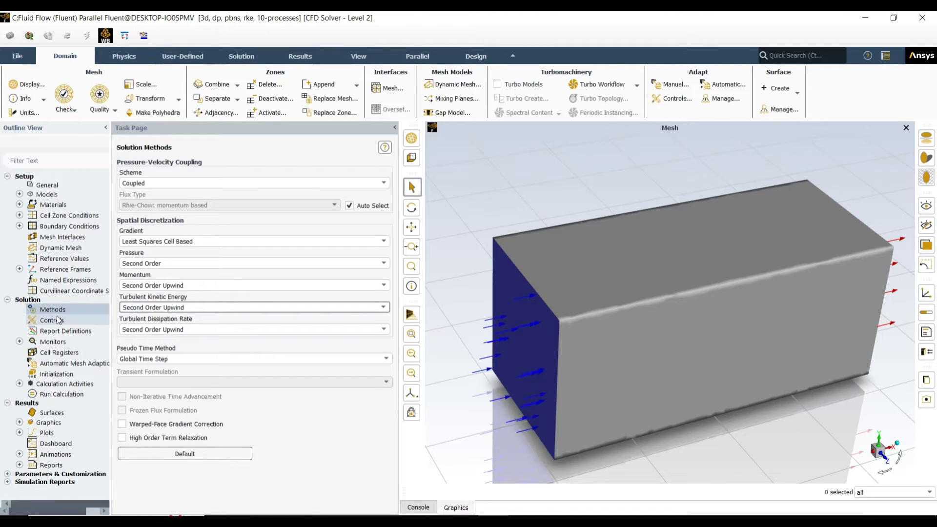
Open the Residual monitor settings and set the continuity absolute criterion to 1E-6
{"action": "left_click", "coordinate": [19, 342]}
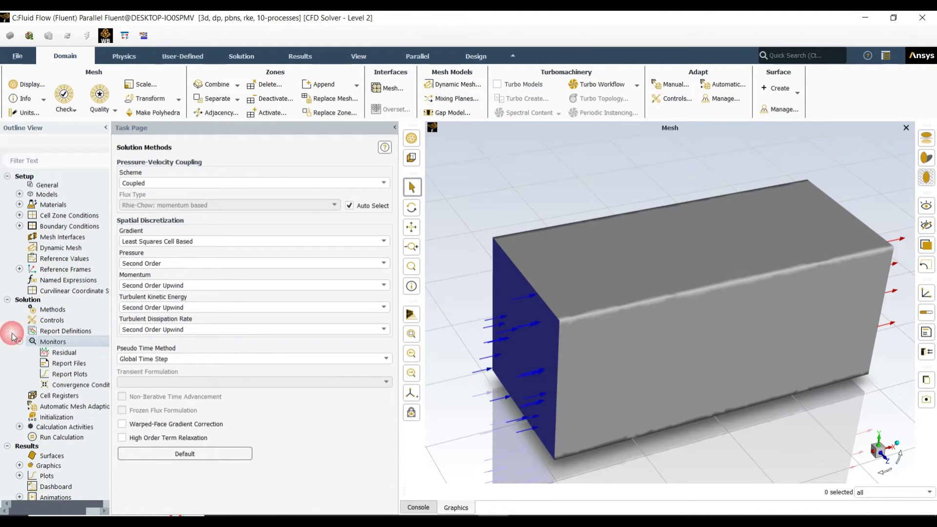
{"action": "left_click", "coordinate": [76, 353]}
{"action": "double_click", "coordinate": [77, 353]}
{"action": "left_click_drag", "start_coordinate": [385, 311], "coordinate": [344, 311]}
{"action": "type", "text": "1E"}
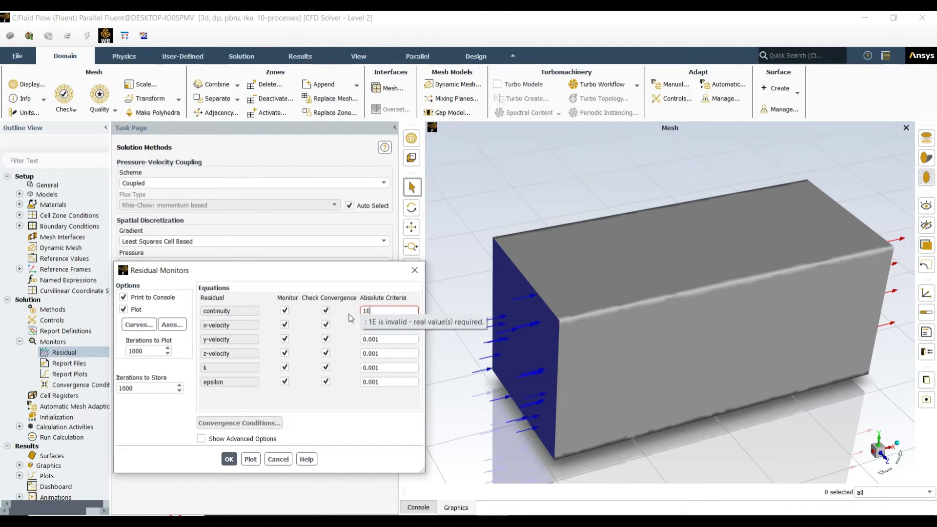
{"action": "type", "text": "-6"}
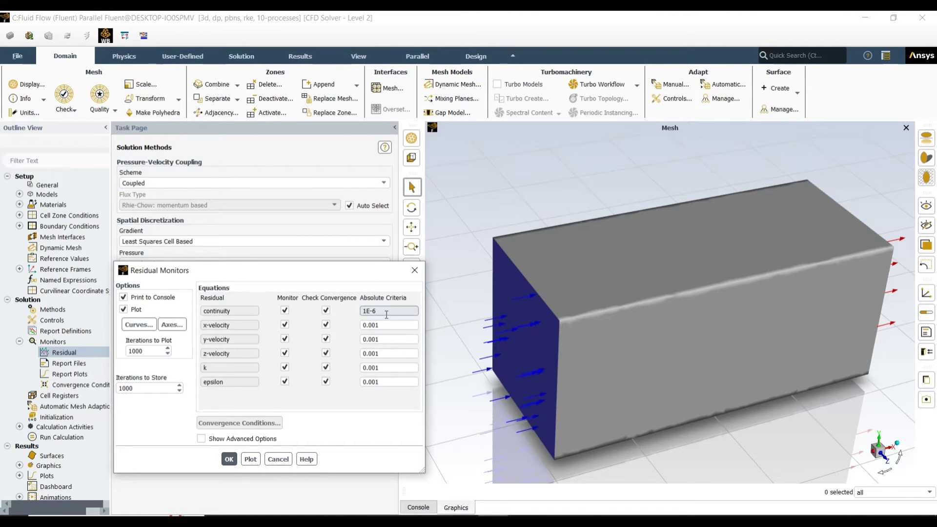
Copy 1E-6 into the x-, y-, z-velocity, k and epsilon criteria and confirm with OK
{"action": "left_click_drag", "start_coordinate": [386, 311], "coordinate": [362, 325]}
{"action": "left_click", "coordinate": [377, 325]}
{"action": "type", "text": "1E-6"}
{"action": "double_click", "coordinate": [391, 338]}
{"action": "type", "text": "1E-6"}
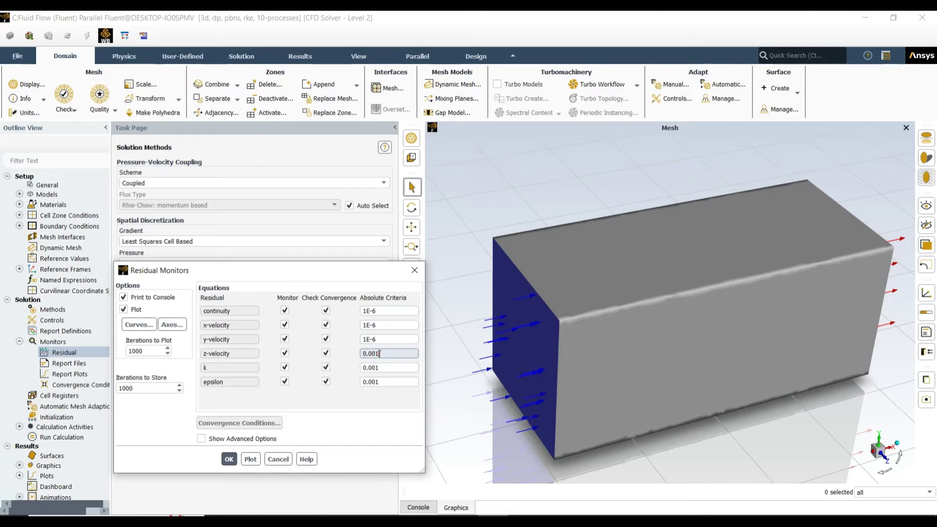
{"action": "triple_click", "coordinate": [380, 353]}
{"action": "type", "text": "1E-6"}
{"action": "triple_click", "coordinate": [378, 367]}
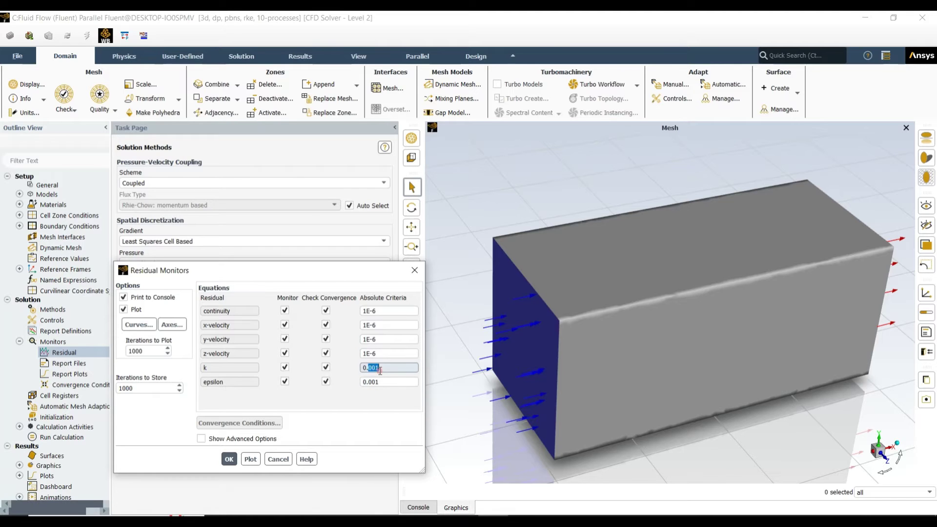
{"action": "type", "text": "1E-6"}
{"action": "triple_click", "coordinate": [382, 382]}
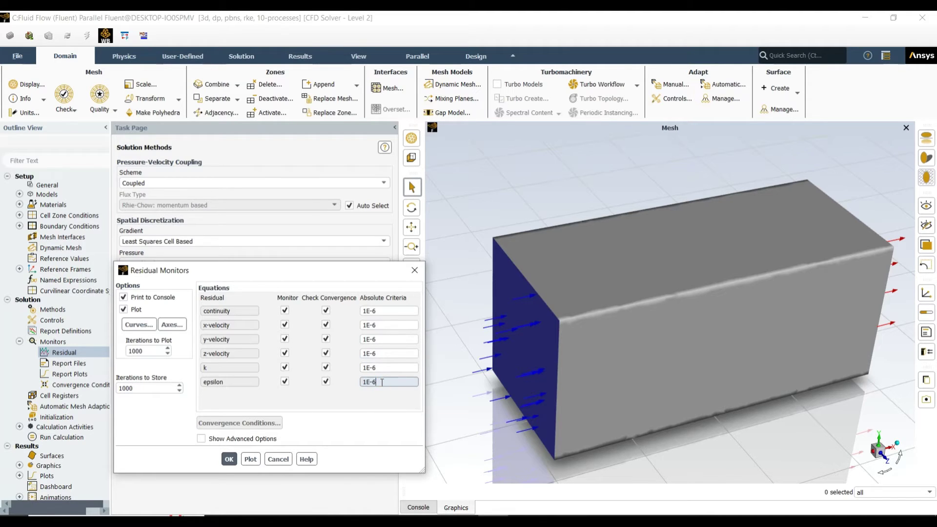
{"action": "type", "text": "1E-6"}
{"action": "left_click", "coordinate": [229, 459]}
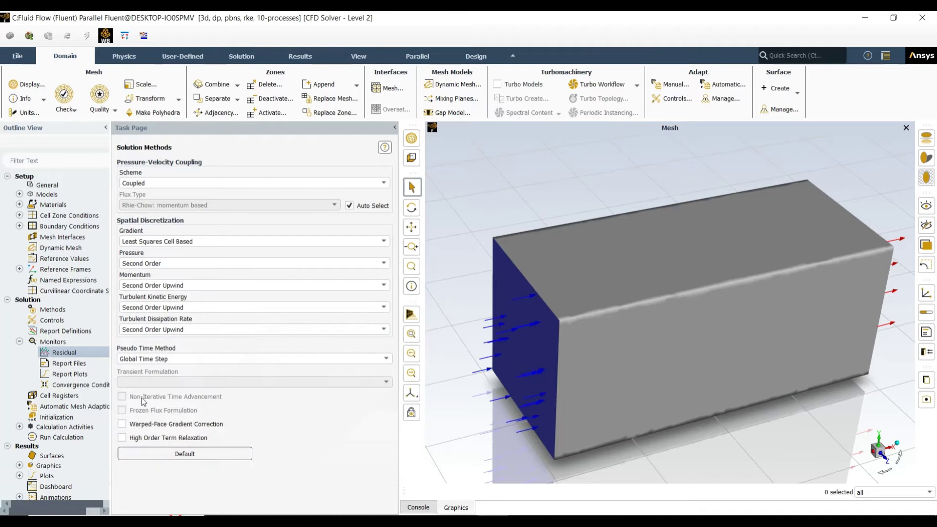
Open Report Plot Definitions and start a new report plot
{"action": "left_click", "coordinate": [76, 376]}
{"action": "double_click", "coordinate": [77, 376]}
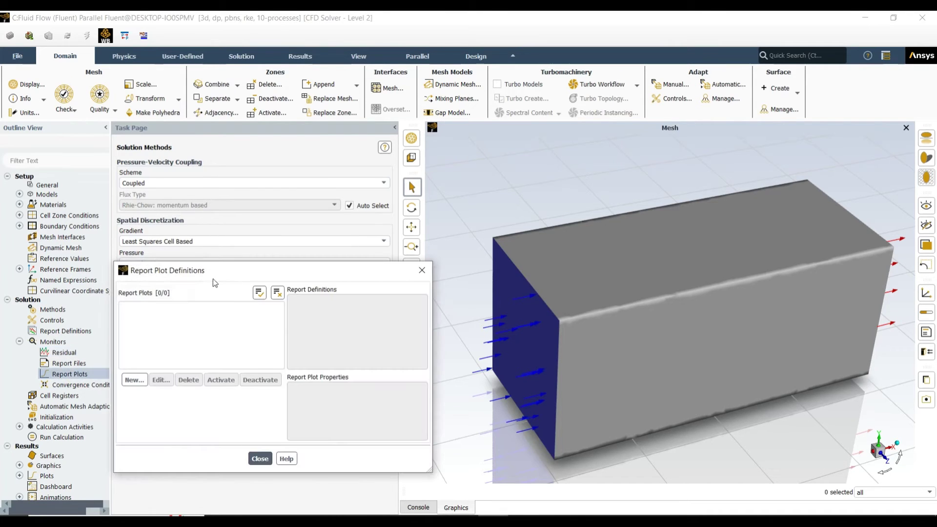
{"action": "left_click_drag", "start_coordinate": [258, 274], "coordinate": [225, 97]}
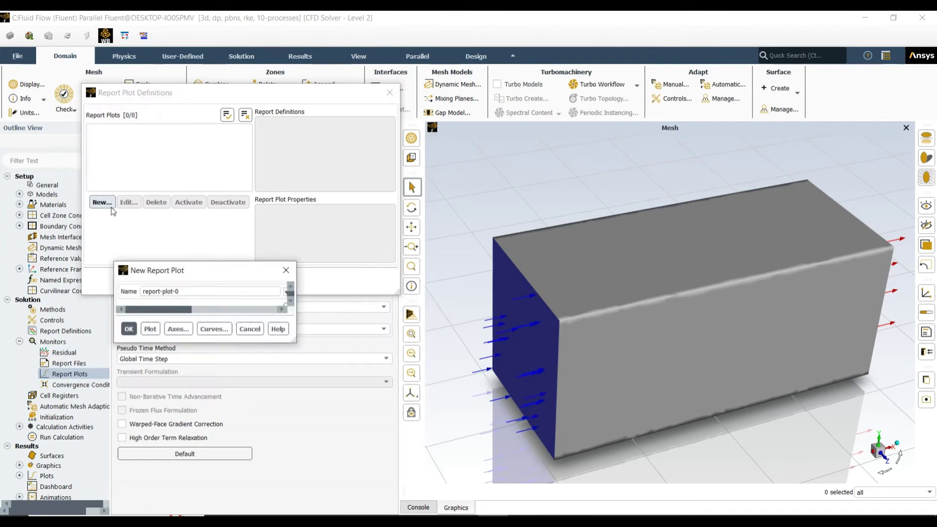
{"action": "left_click", "coordinate": [102, 202]}
{"action": "left_click_drag", "start_coordinate": [403, 132], "coordinate": [150, 71]}
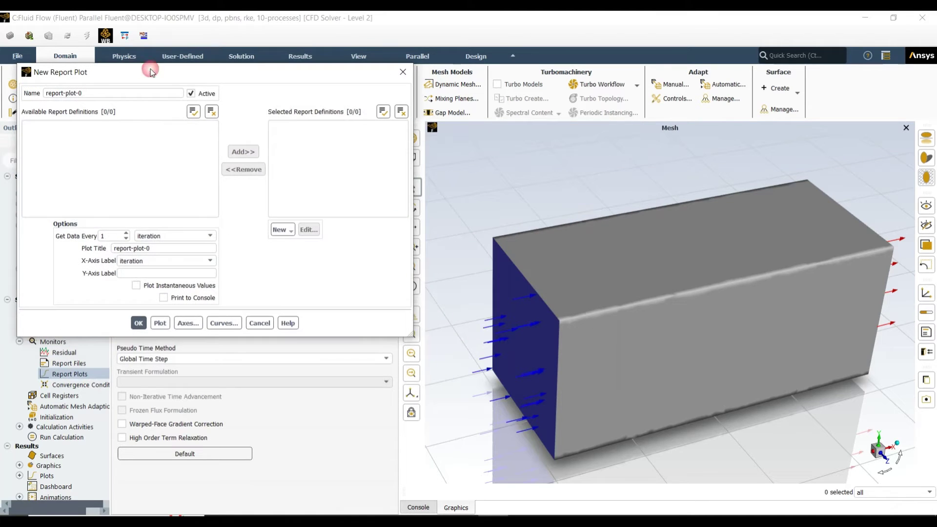
Create an integral Total Pressure surface report on the blade, then begin a drag report
{"action": "left_click", "coordinate": [290, 230]}
{"action": "mouse_move", "coordinate": [317, 246]}
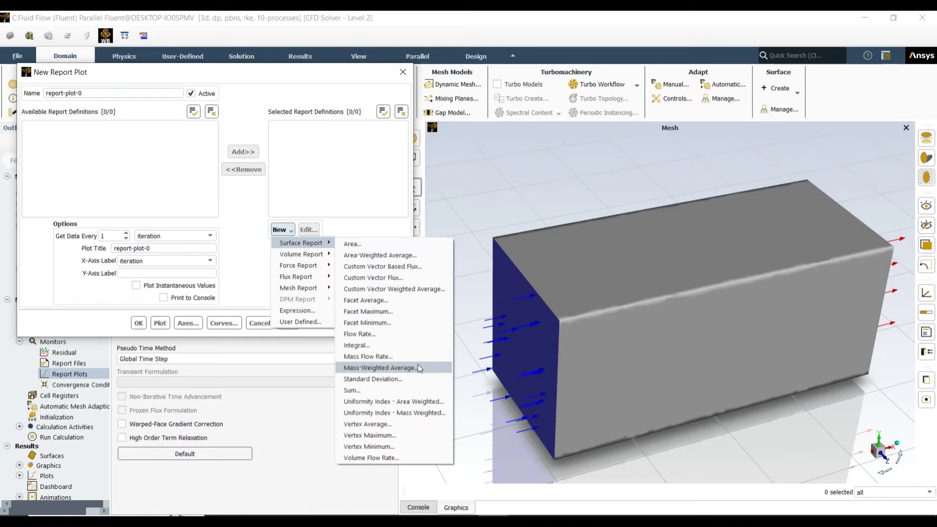
{"action": "left_click", "coordinate": [381, 345]}
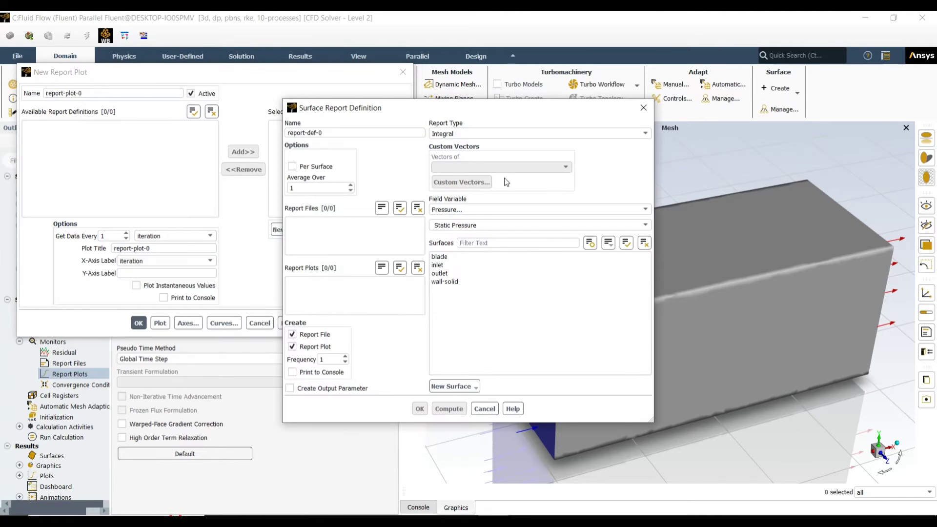
{"action": "left_click", "coordinate": [455, 258]}
{"action": "left_click_drag", "start_coordinate": [489, 110], "coordinate": [289, 87]}
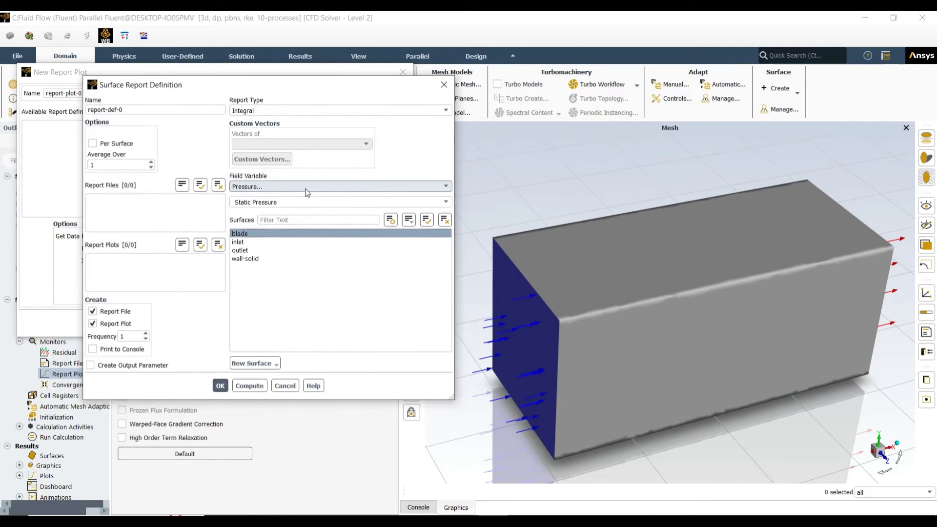
{"action": "left_click", "coordinate": [445, 203]}
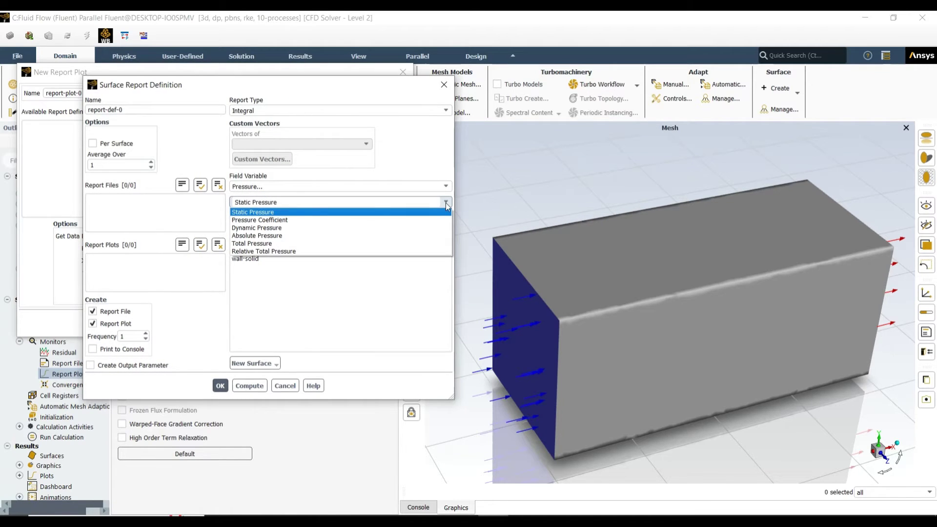
{"action": "left_click", "coordinate": [363, 244]}
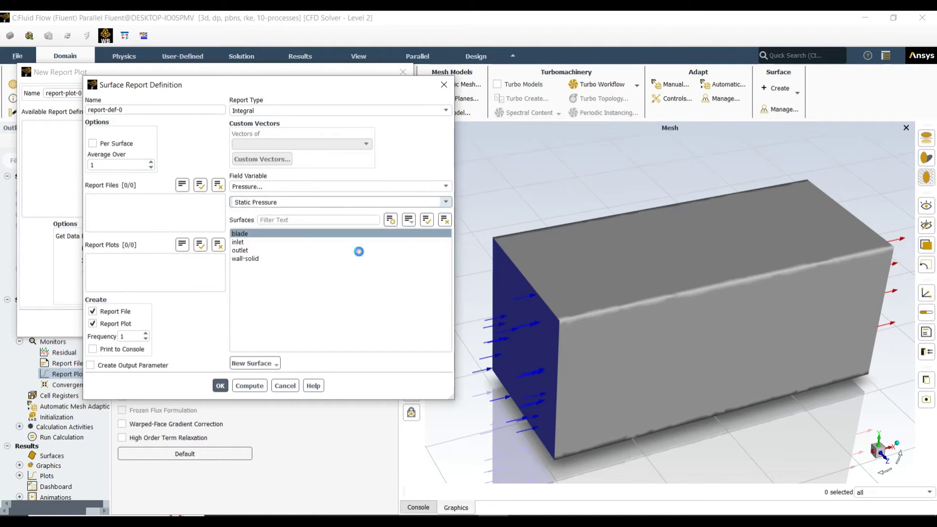
{"action": "left_click", "coordinate": [222, 388]}
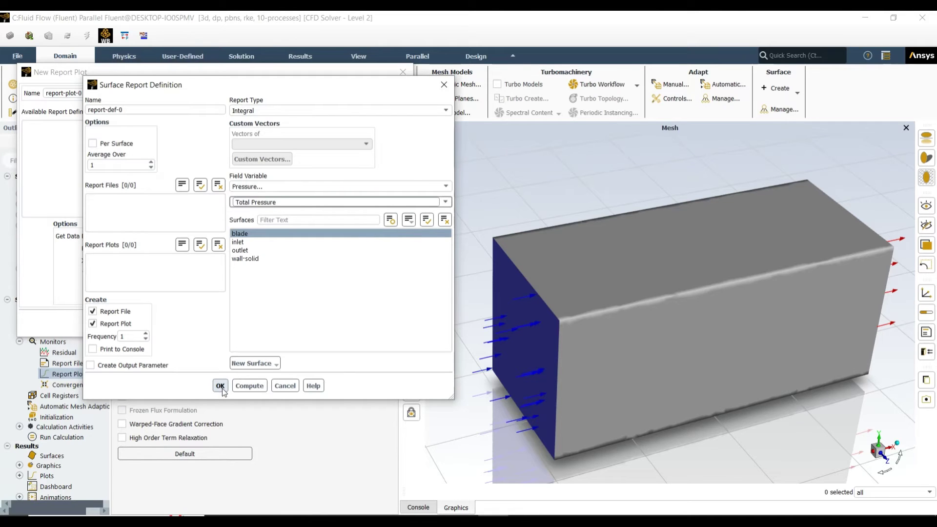
{"action": "left_click", "coordinate": [281, 229]}
{"action": "left_click", "coordinate": [354, 267]}
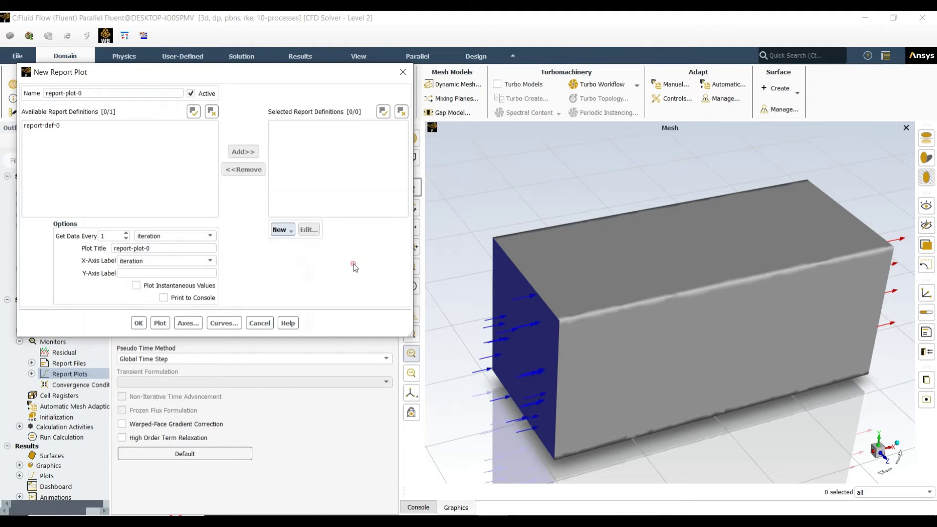
Apply the drag report to the blade with force vector X = 1 and save it
{"action": "left_click", "coordinate": [482, 173]}
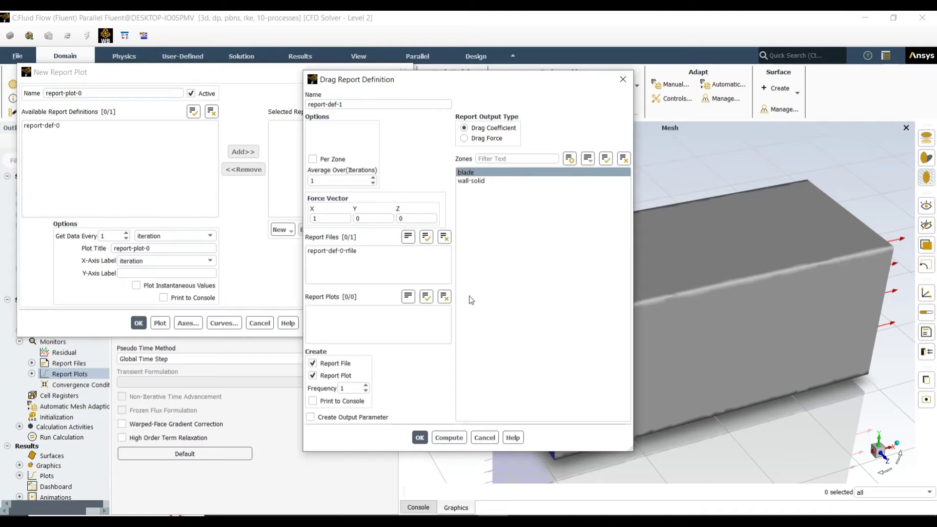
{"action": "double_click", "coordinate": [317, 221]}
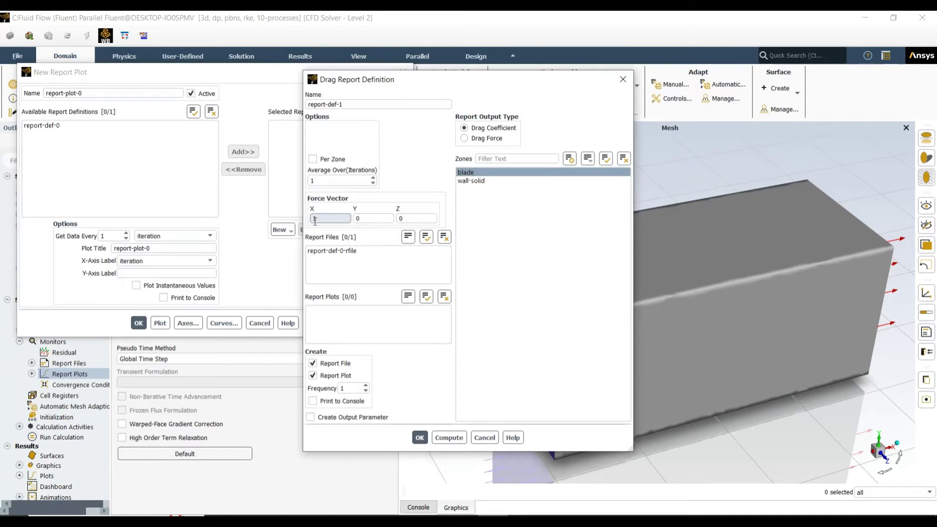
{"action": "type", "text": "-1"}
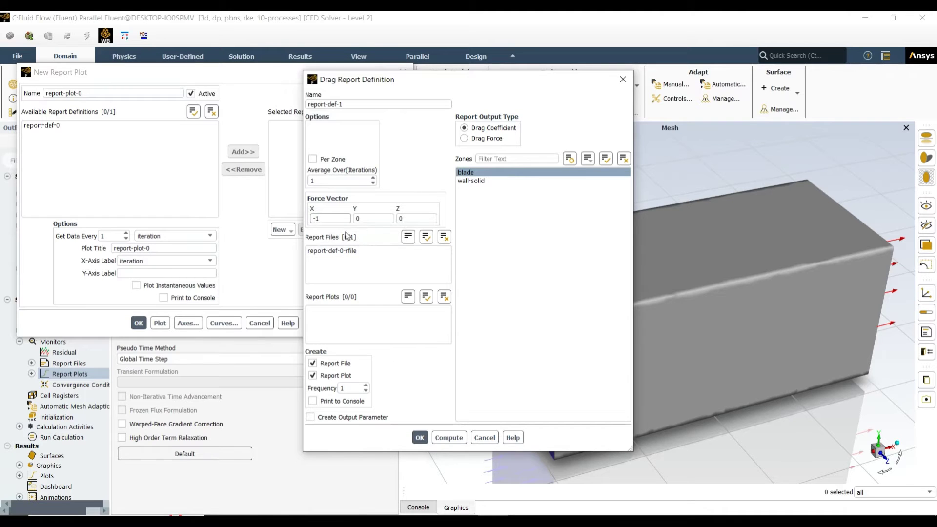
{"action": "double_click", "coordinate": [323, 218]}
{"action": "type", "text": "1"}
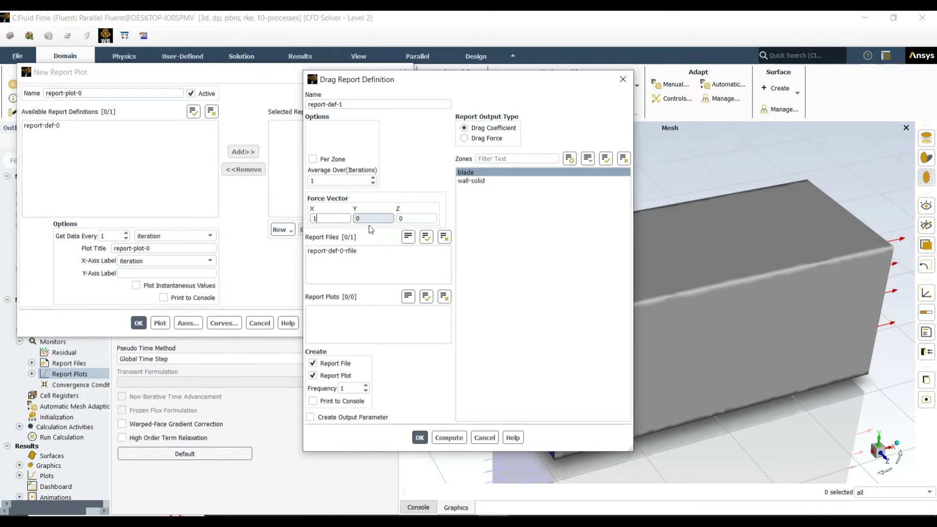
{"action": "left_click", "coordinate": [418, 437]}
Create a lift coefficient report on the blade and save it
{"action": "left_click", "coordinate": [280, 230]}
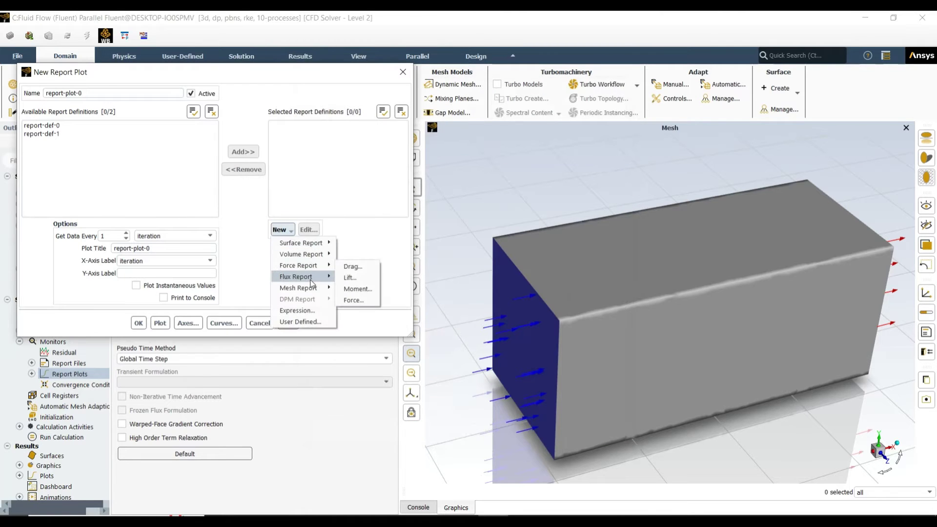
{"action": "mouse_move", "coordinate": [318, 271]}
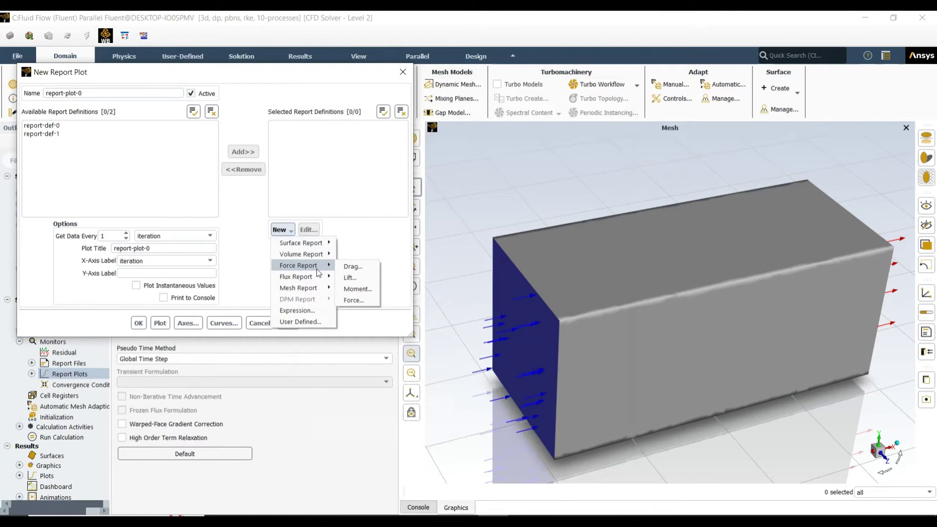
{"action": "left_click", "coordinate": [349, 277]}
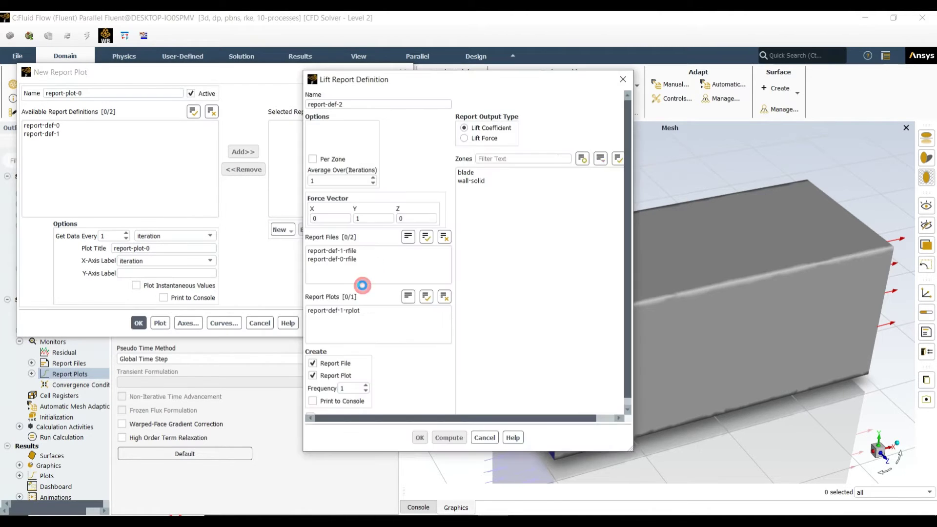
{"action": "left_click", "coordinate": [495, 174]}
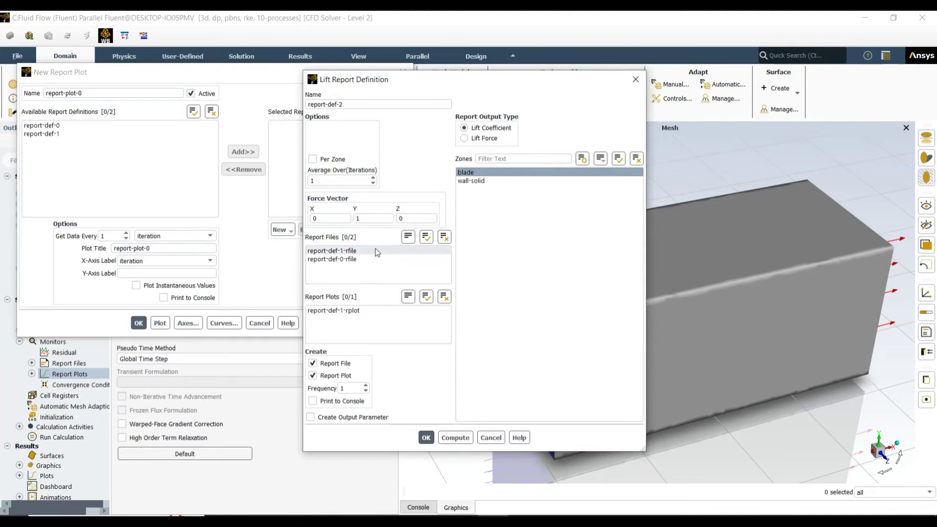
{"action": "left_click", "coordinate": [426, 437]}
Build the report plot from all three report definitions
{"action": "left_click", "coordinate": [56, 126]}
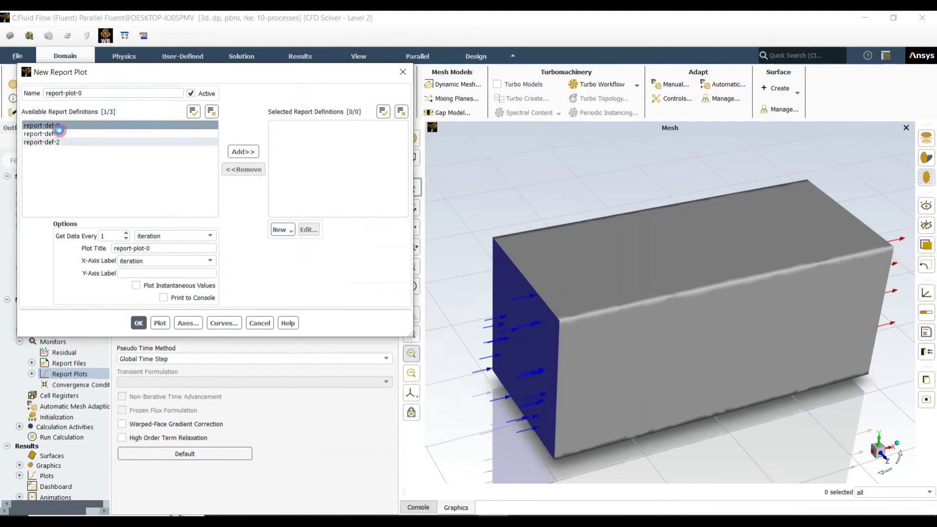
{"action": "left_click_drag", "start_coordinate": [59, 130], "coordinate": [53, 143]}
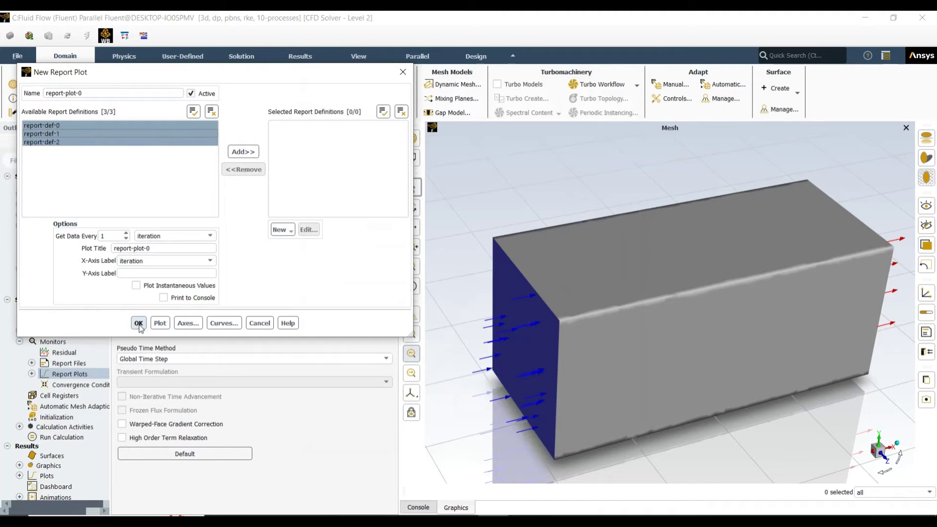
{"action": "left_click", "coordinate": [131, 274]}
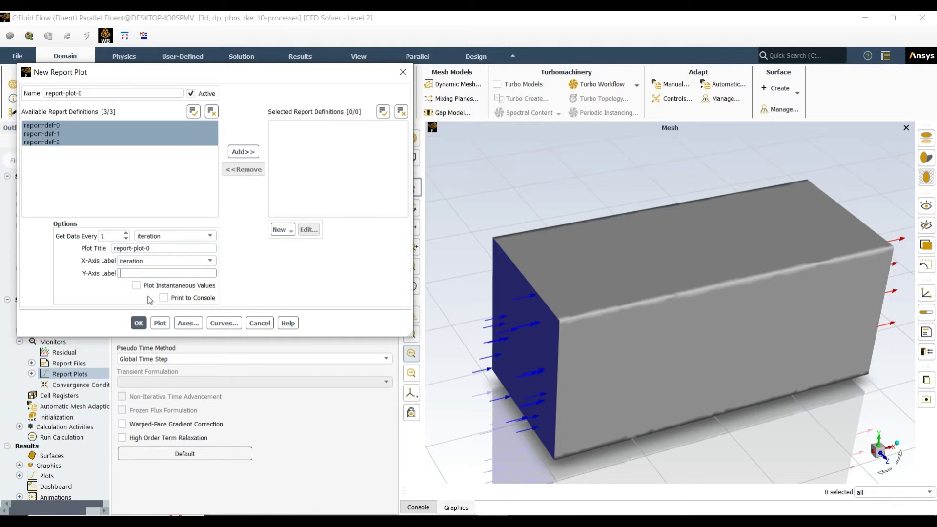
{"action": "left_click", "coordinate": [139, 323]}
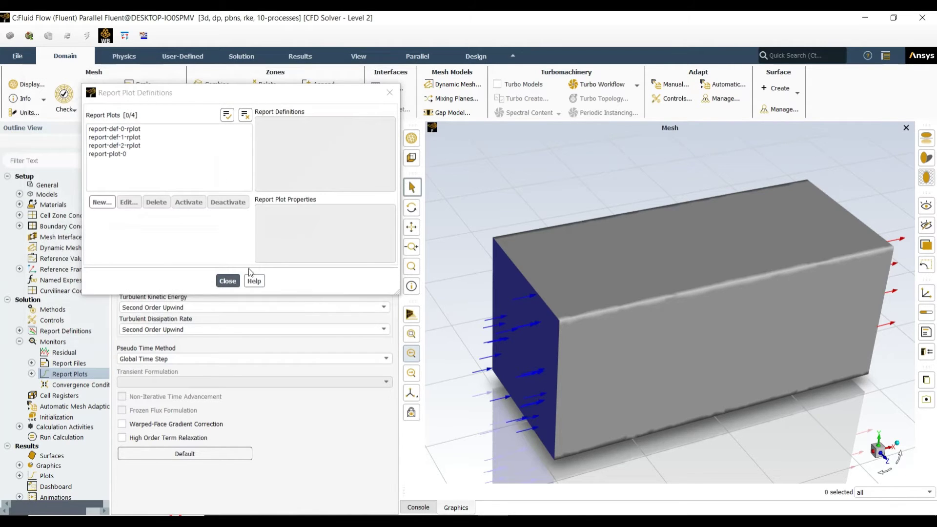
Close the report plot list and look over the report plots and residual monitor
{"action": "left_click", "coordinate": [228, 281]}
{"action": "scroll", "coordinate": [54, 384], "scroll_direction": "down", "scroll_amount": 1}
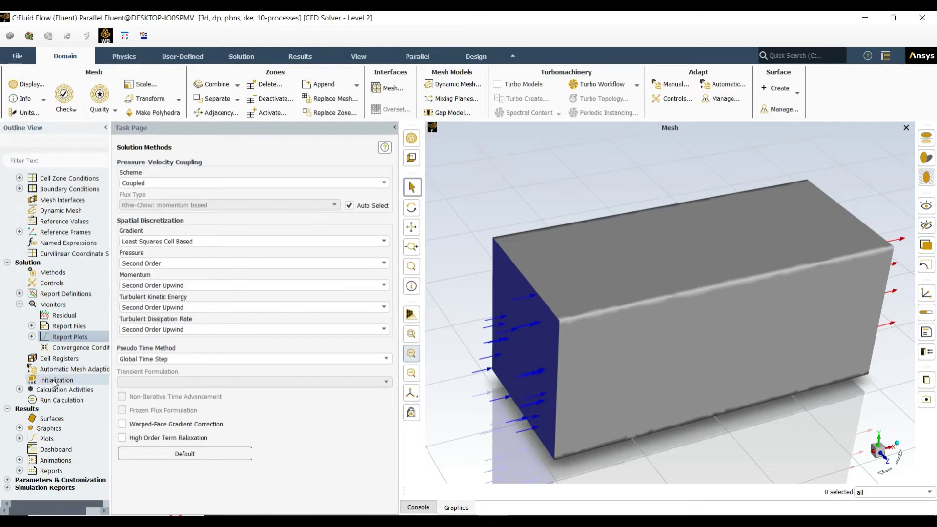
{"action": "left_click", "coordinate": [33, 337]}
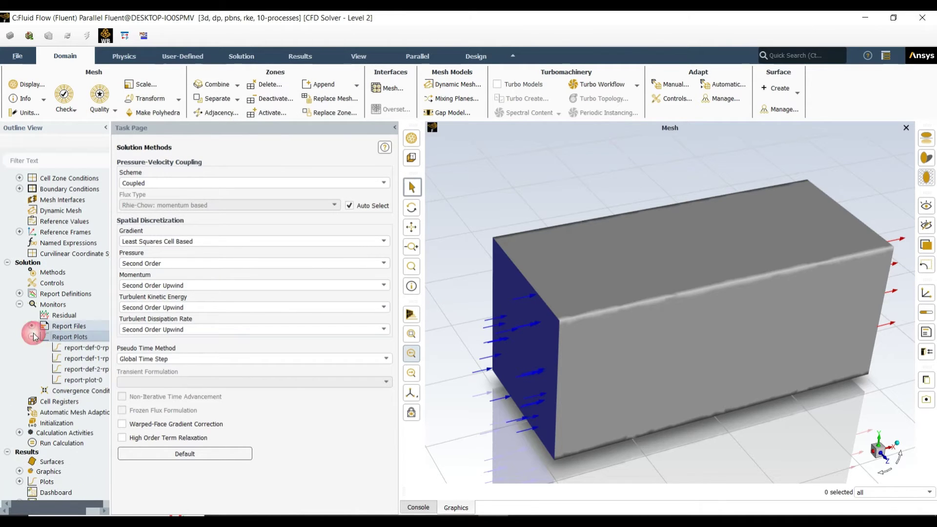
{"action": "left_click", "coordinate": [47, 316]}
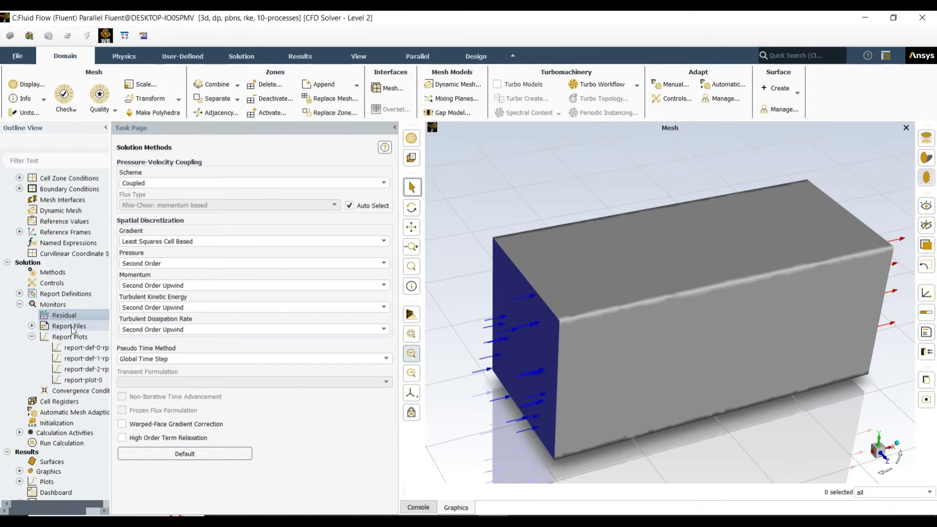
{"action": "scroll", "coordinate": [75, 345], "scroll_direction": "down", "scroll_amount": 1}
{"action": "scroll", "coordinate": [75, 344], "scroll_direction": "up", "scroll_amount": 2}
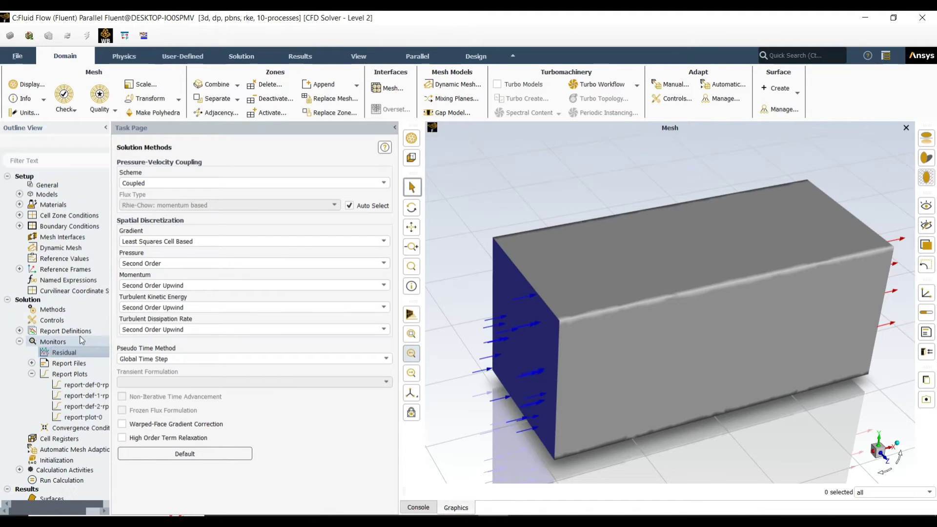
Open the inlet's velocity boundary condition and set the velocity magnitude to 10 m/s
{"action": "double_click", "coordinate": [83, 227]}
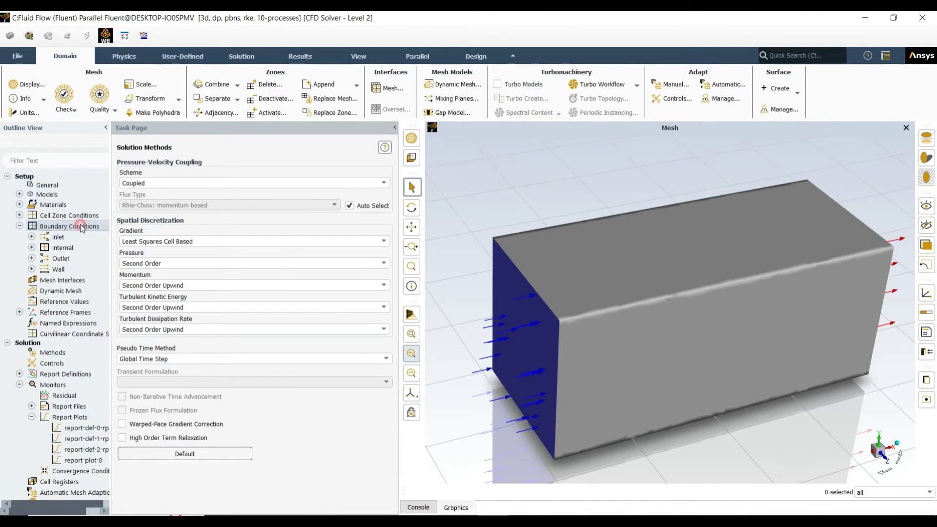
{"action": "left_click", "coordinate": [163, 190]}
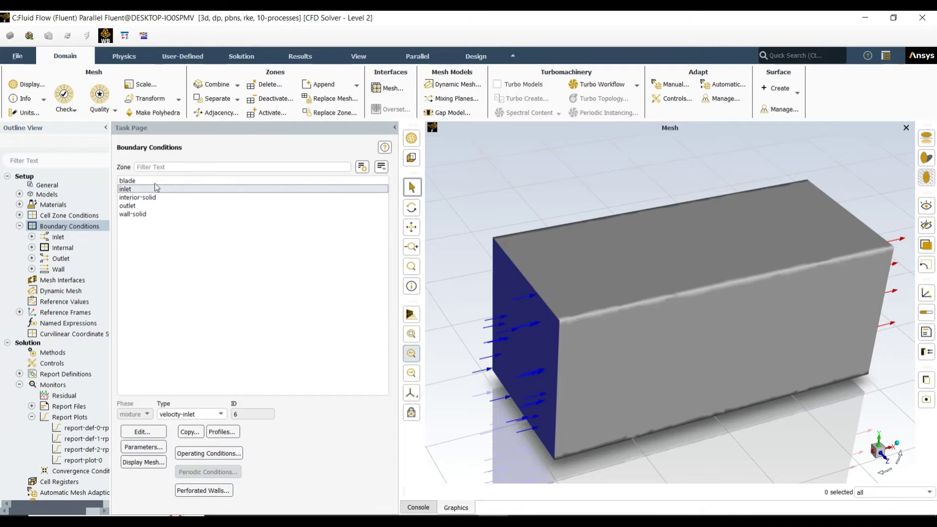
{"action": "double_click", "coordinate": [352, 190]}
{"action": "double_click", "coordinate": [350, 362]}
{"action": "type", "text": "10"}
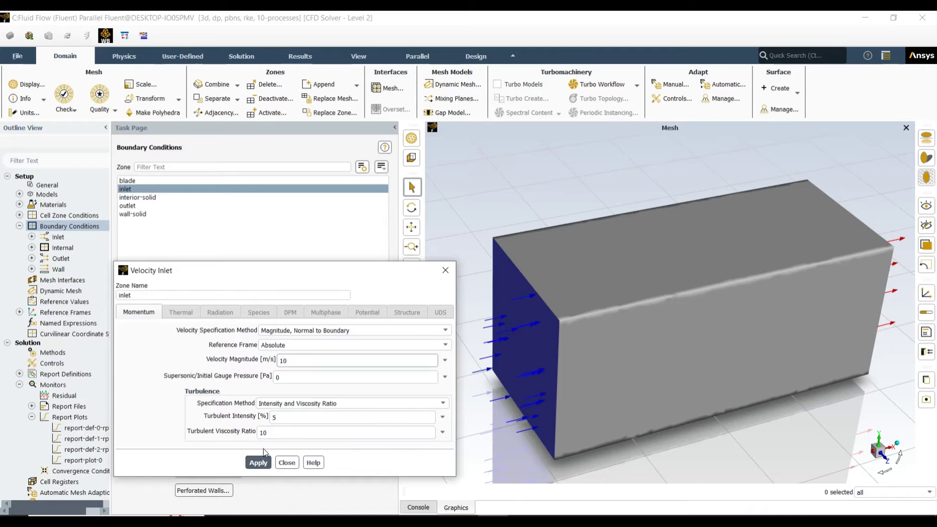
{"action": "left_click", "coordinate": [258, 462]}
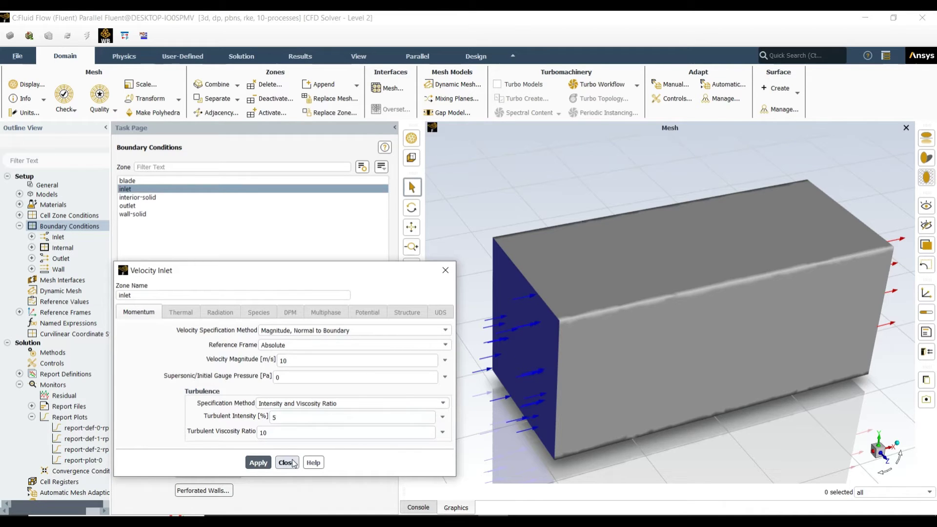
{"action": "left_click", "coordinate": [261, 463]}
{"action": "left_click", "coordinate": [258, 463]}
Switch the inlet to Magnitude and Direction at 10 m/s along X and apply
{"action": "left_click_drag", "start_coordinate": [359, 270], "coordinate": [367, 126]}
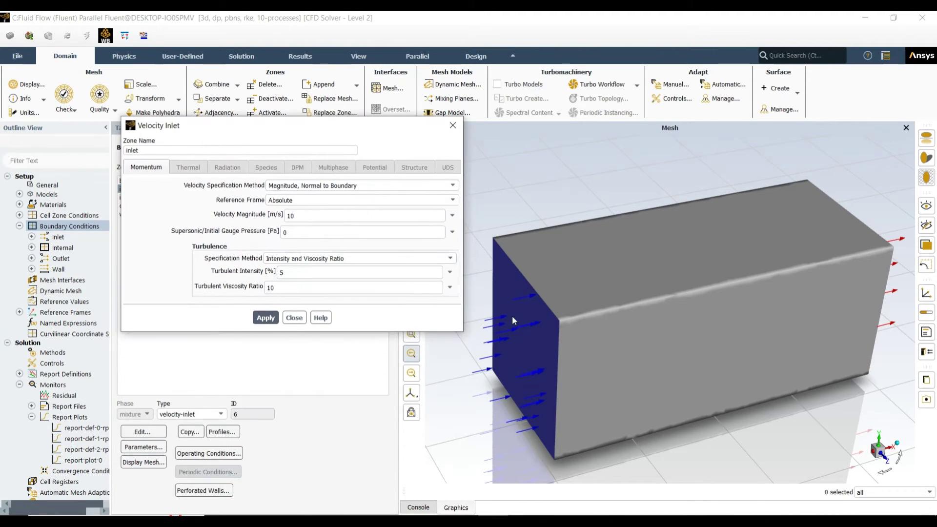
{"action": "left_click", "coordinate": [453, 214]}
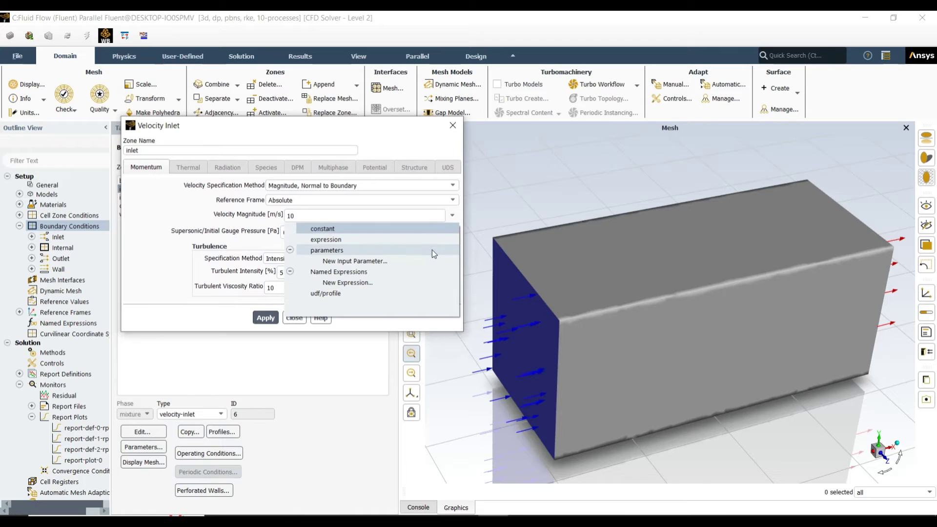
{"action": "left_click", "coordinate": [435, 228]}
{"action": "left_click", "coordinate": [448, 217]}
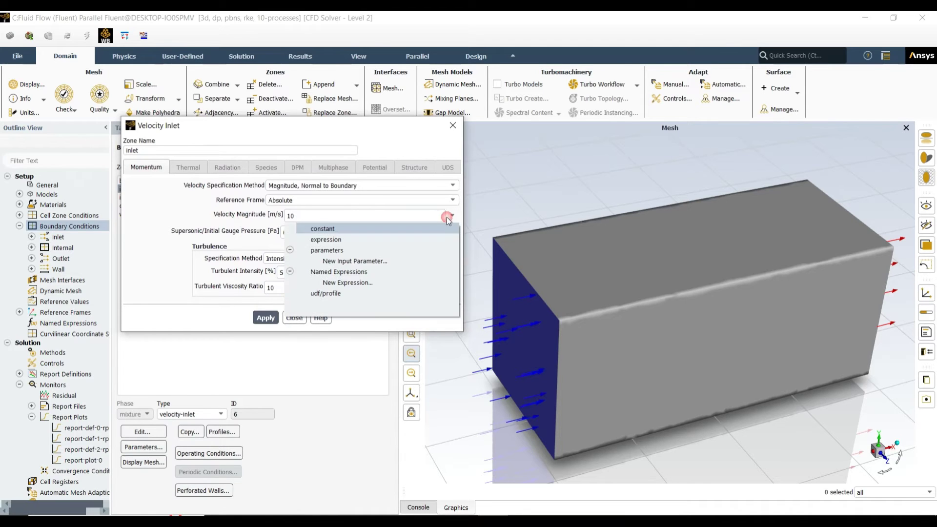
{"action": "left_click", "coordinate": [352, 200]}
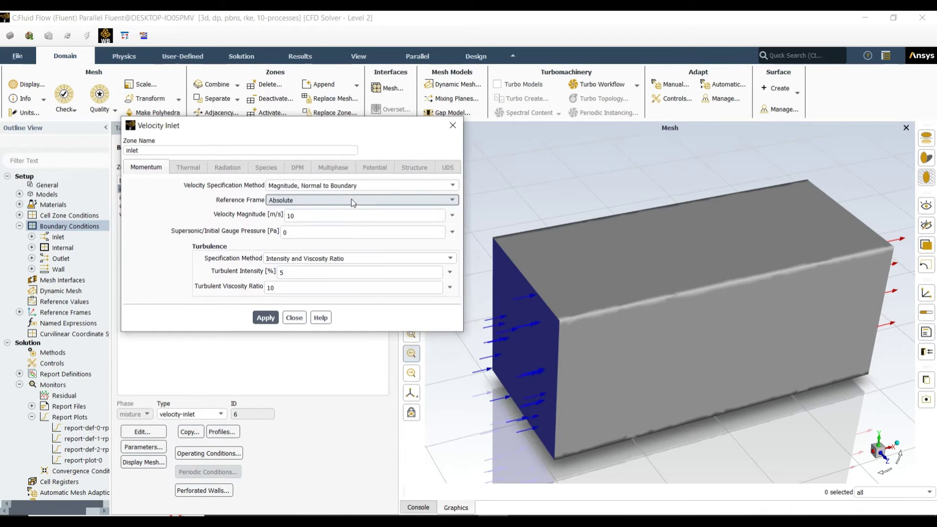
{"action": "left_click", "coordinate": [355, 188]}
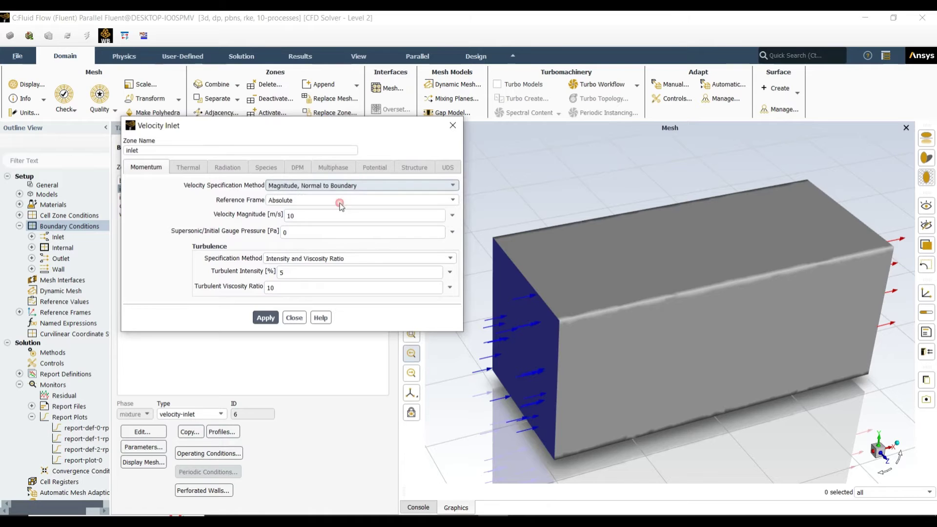
{"action": "left_click", "coordinate": [345, 201]}
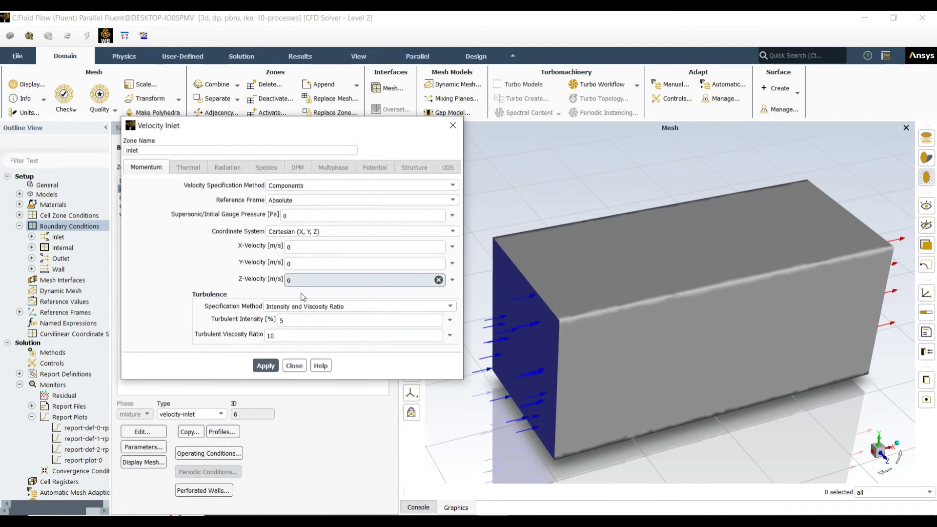
{"action": "left_click", "coordinate": [409, 186]}
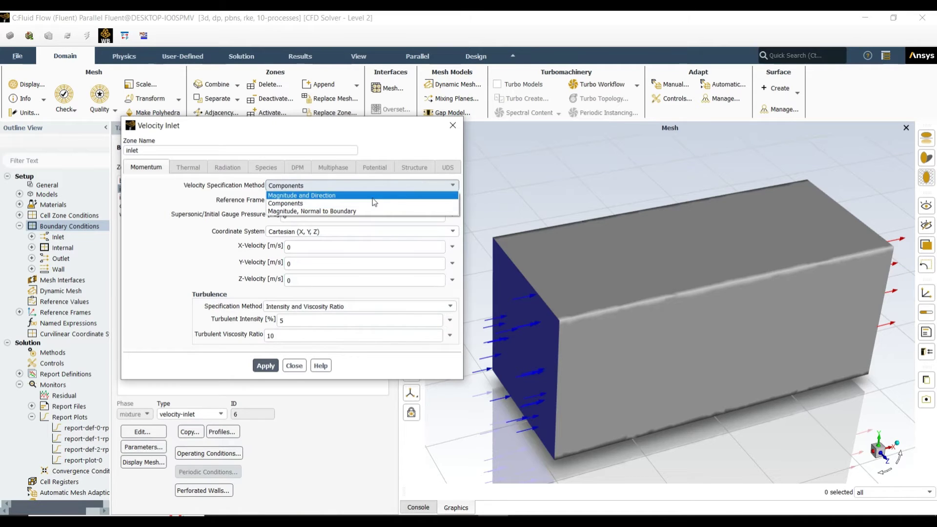
{"action": "left_click", "coordinate": [313, 195]}
{"action": "double_click", "coordinate": [307, 217]}
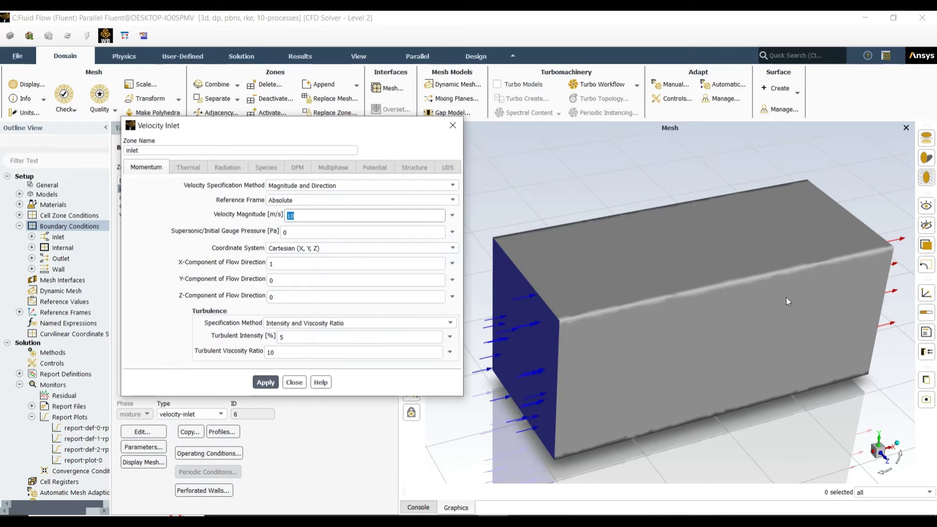
{"action": "left_click", "coordinate": [266, 382]}
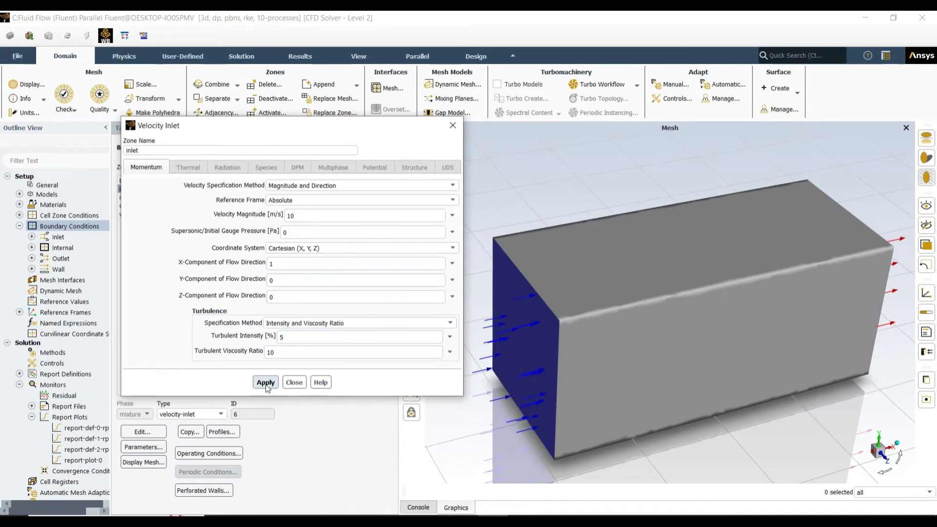
Close the inlet dialog, run hybrid initialization, and bring up the Run Calculation page
{"action": "left_click", "coordinate": [294, 382]}
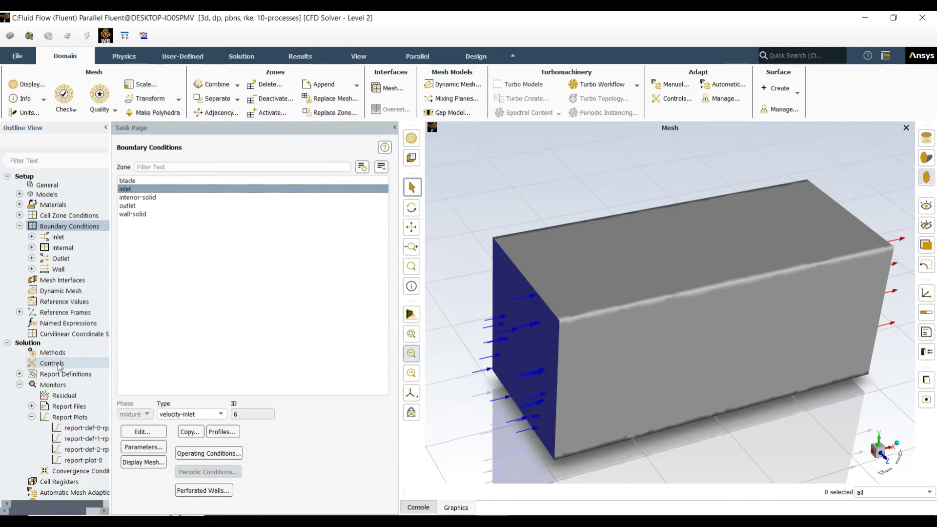
{"action": "scroll", "coordinate": [56, 366], "scroll_direction": "down", "scroll_amount": 4}
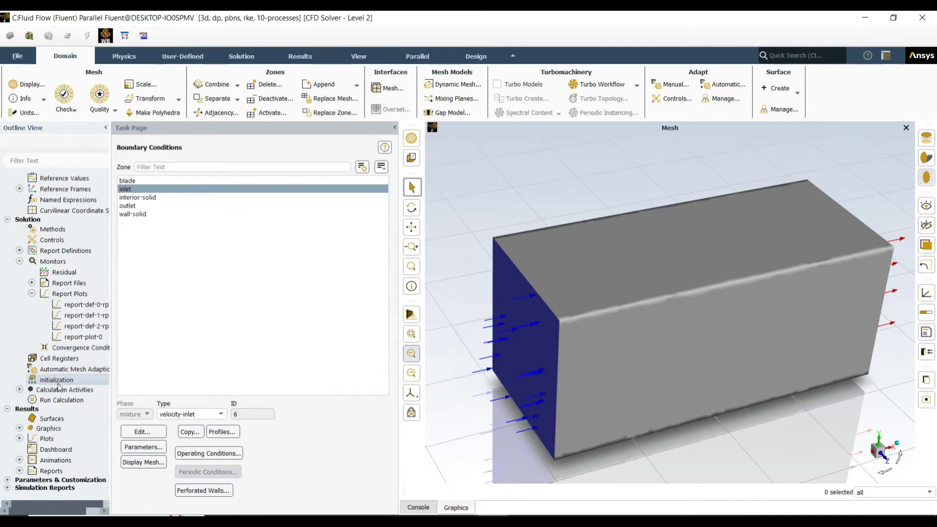
{"action": "double_click", "coordinate": [56, 380]}
{"action": "left_click", "coordinate": [186, 206]}
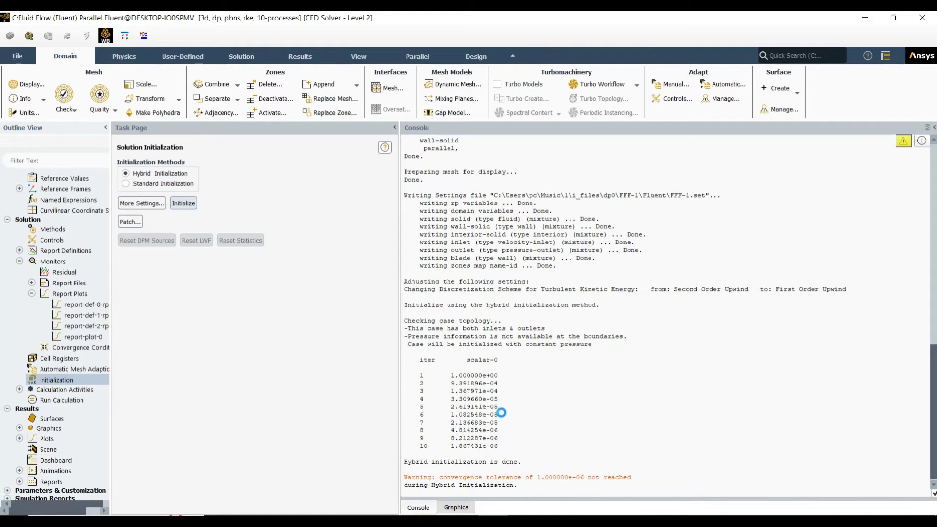
{"action": "left_click", "coordinate": [49, 400]}
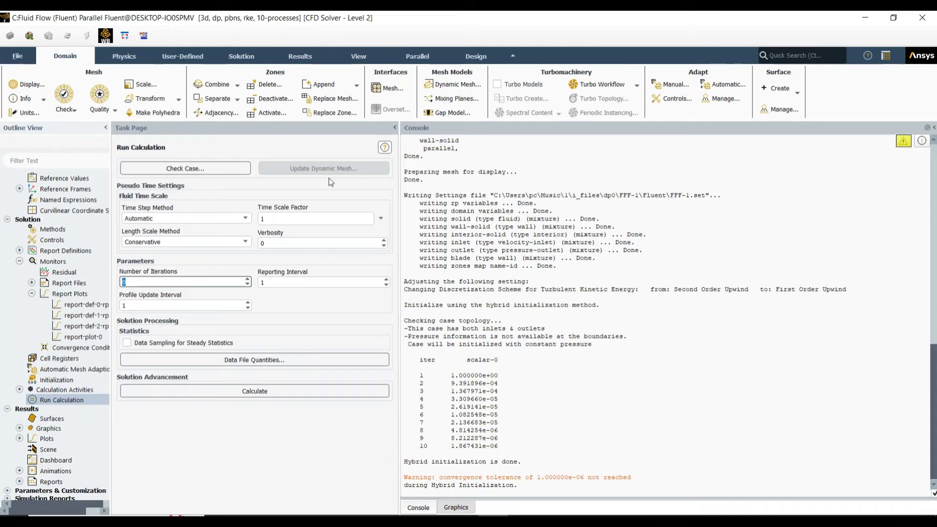
Run 200 iterations and check the report-def-0, -1, -2 plots, then Scaled Residuals
{"action": "left_click", "coordinate": [312, 388]}
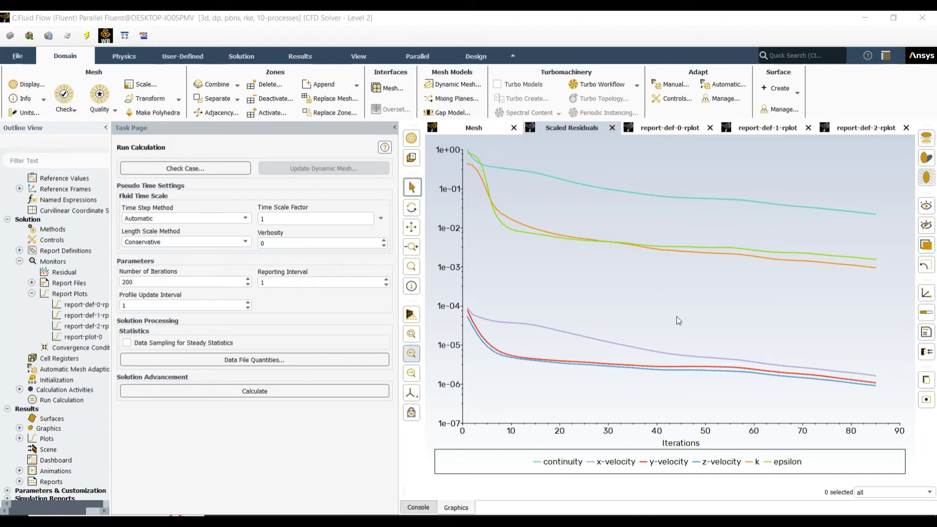
{"action": "left_click", "coordinate": [678, 128]}
{"action": "left_click", "coordinate": [764, 128]}
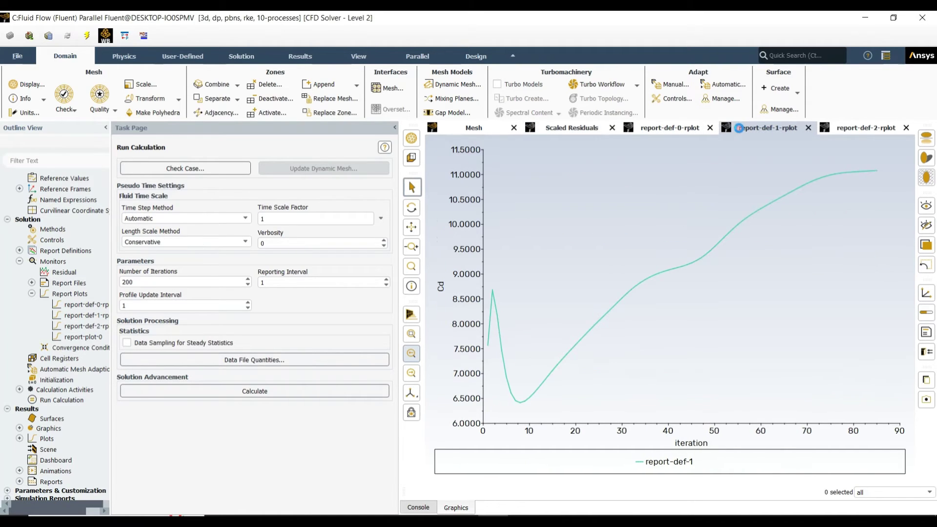
{"action": "left_click", "coordinate": [864, 128]}
{"action": "left_click", "coordinate": [755, 132]}
{"action": "left_click", "coordinate": [685, 128]}
{"action": "left_click", "coordinate": [761, 128]}
{"action": "left_click", "coordinate": [853, 128]}
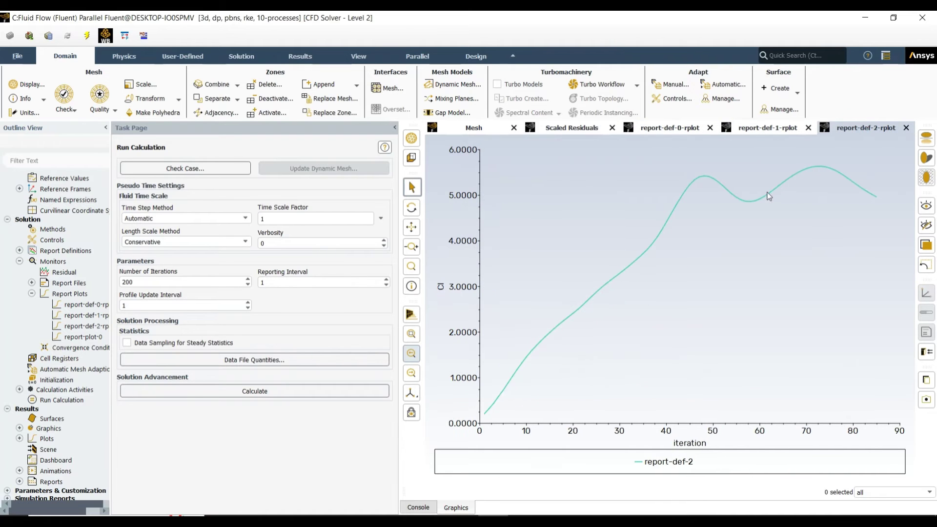
{"action": "left_click", "coordinate": [591, 126]}
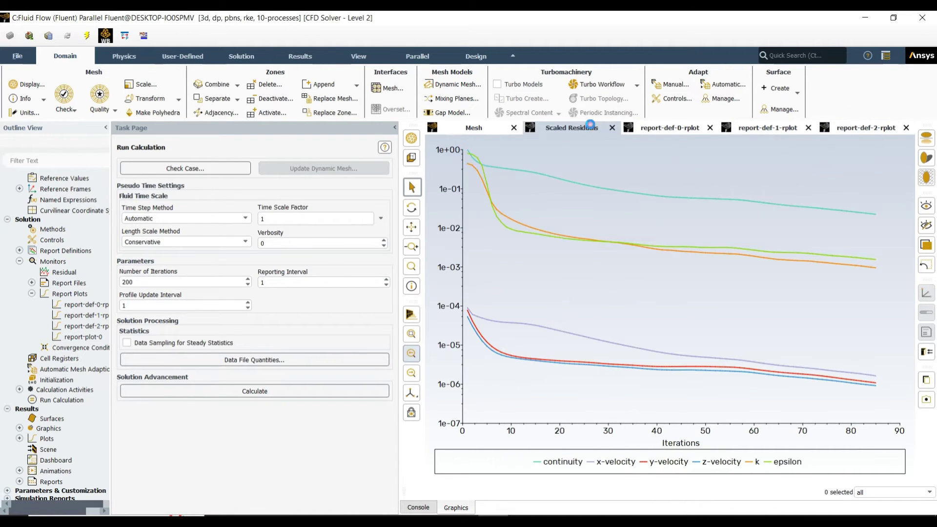
Start a new plane surface under Results Surfaces and show the box mesh
{"action": "scroll", "coordinate": [51, 413], "scroll_direction": "down", "scroll_amount": 1}
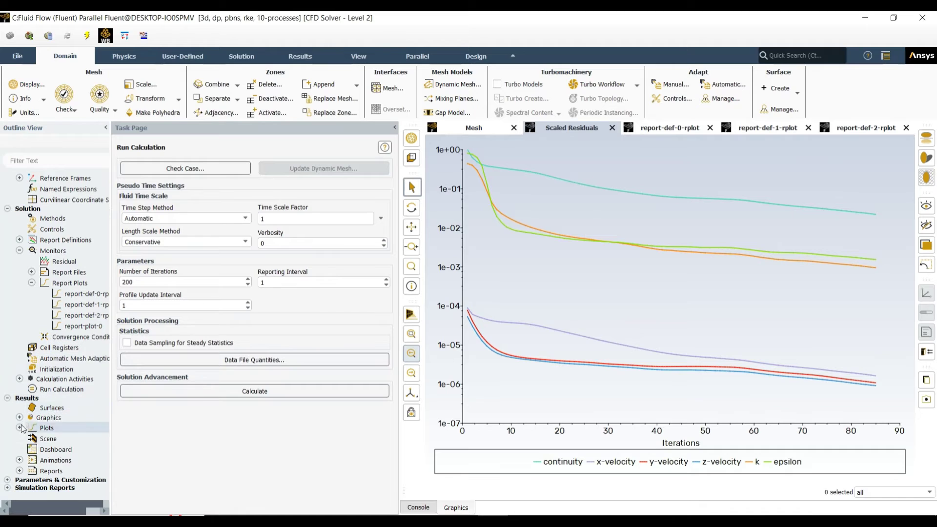
{"action": "right_click", "coordinate": [43, 408]}
{"action": "mouse_move", "coordinate": [52, 425]}
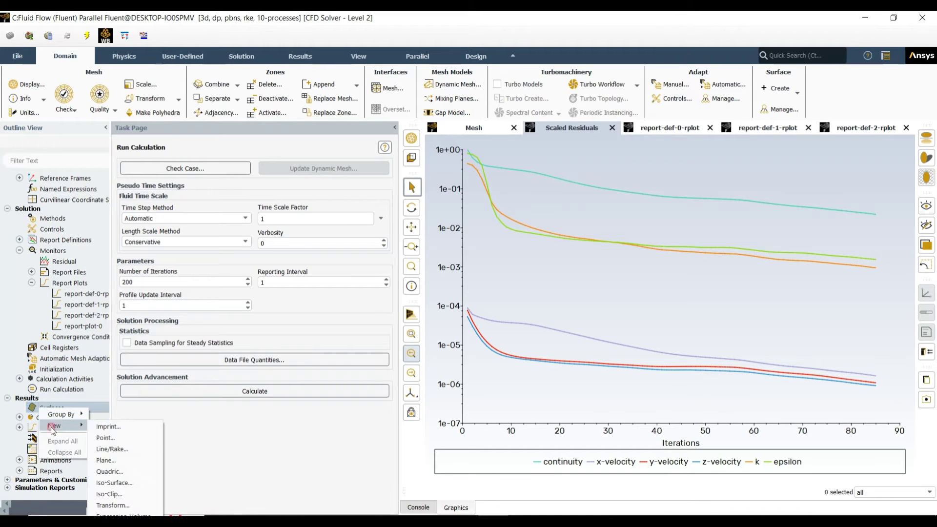
{"action": "left_click", "coordinate": [130, 468]}
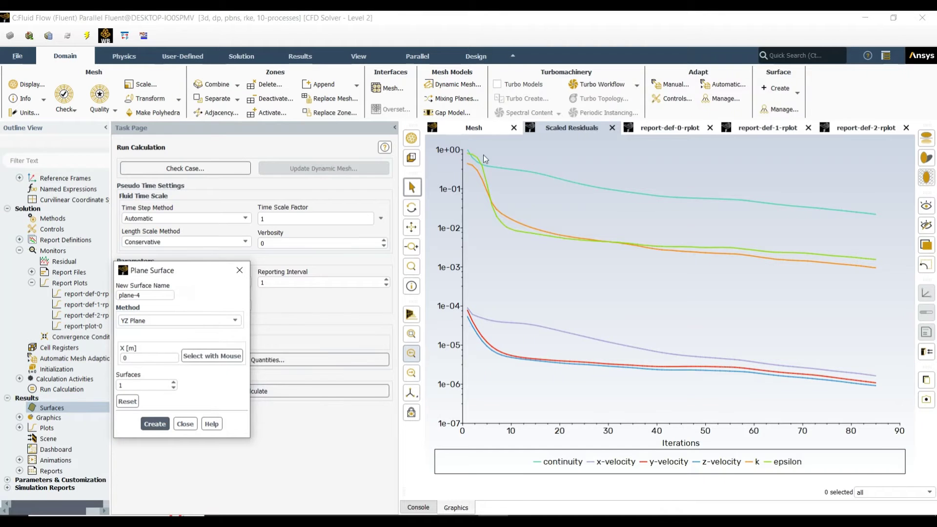
{"action": "left_click", "coordinate": [473, 127]}
Define plane-4 as an XY plane at Z = 1.5 and create it
{"action": "left_click", "coordinate": [144, 320]}
{"action": "left_click", "coordinate": [165, 335]}
{"action": "scroll", "coordinate": [632, 297], "scroll_direction": "down", "scroll_amount": 2}
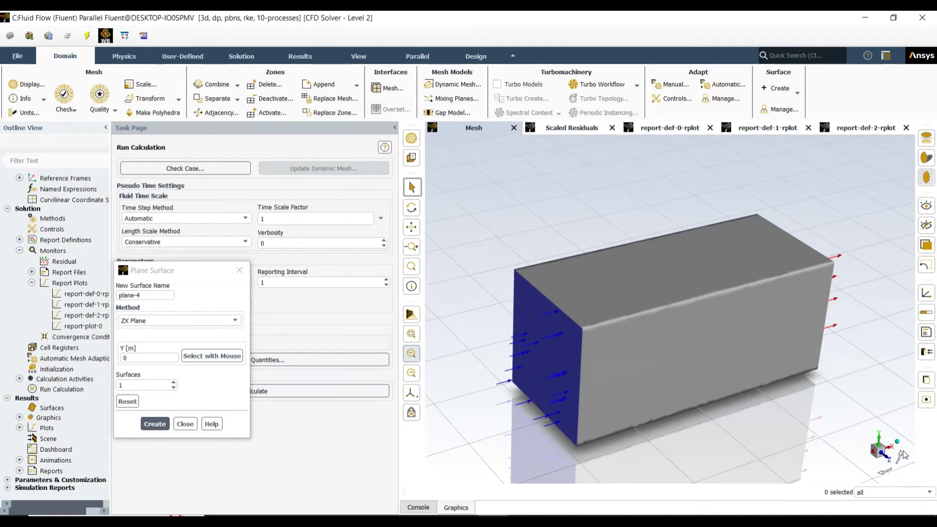
{"action": "left_click", "coordinate": [213, 322]}
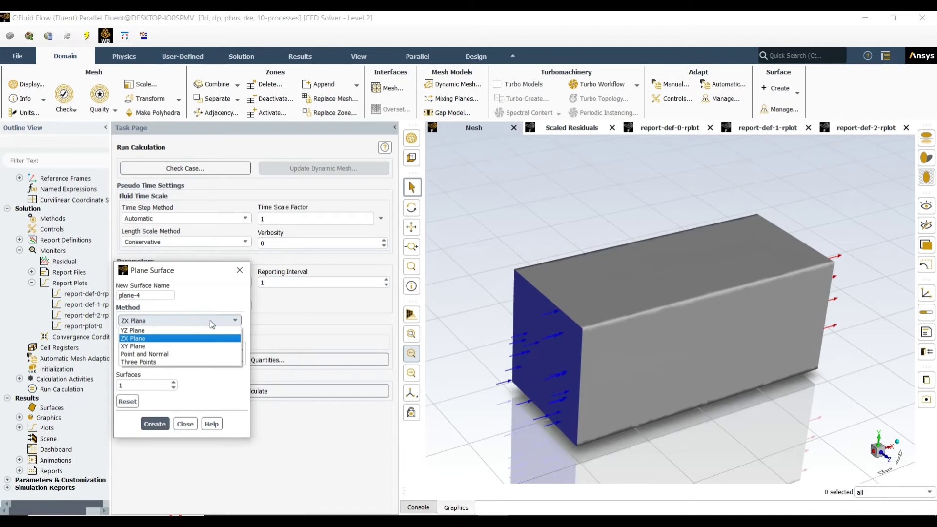
{"action": "left_click", "coordinate": [199, 346]}
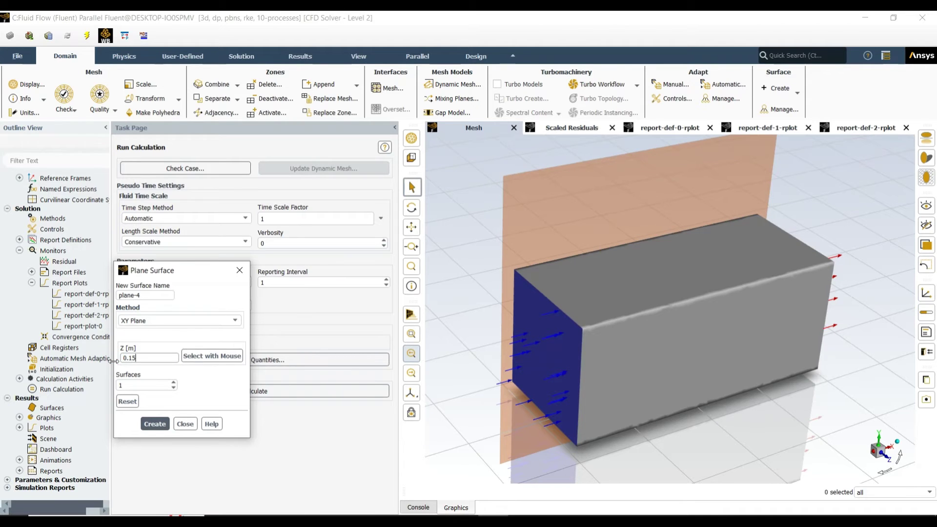
{"action": "left_click_drag", "start_coordinate": [483, 342], "coordinate": [477, 370]}
{"action": "double_click", "coordinate": [146, 358]}
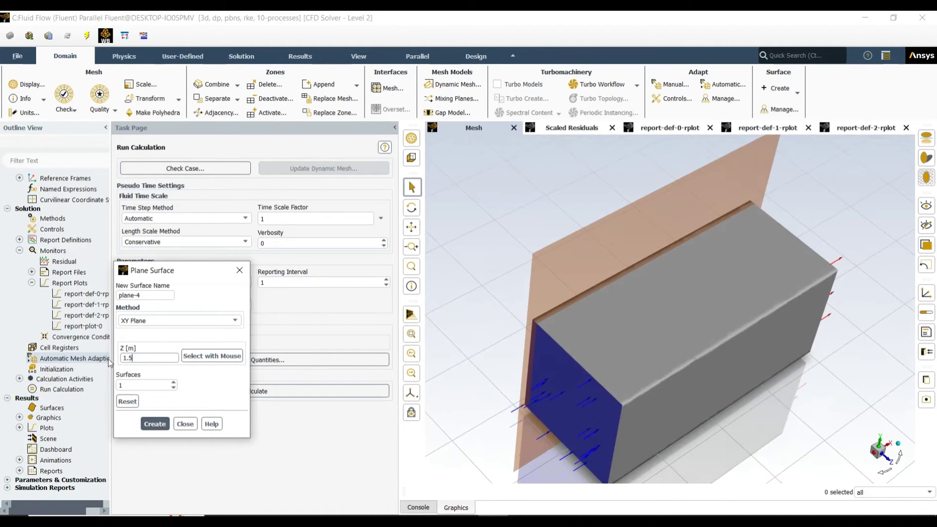
{"action": "type", "text": "1.5"}
{"action": "left_click", "coordinate": [146, 385]}
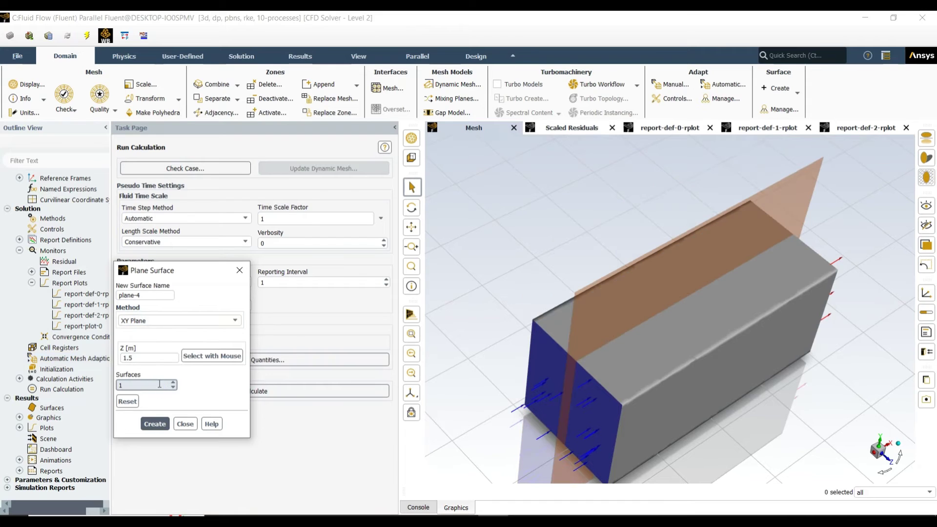
{"action": "left_click", "coordinate": [185, 424]}
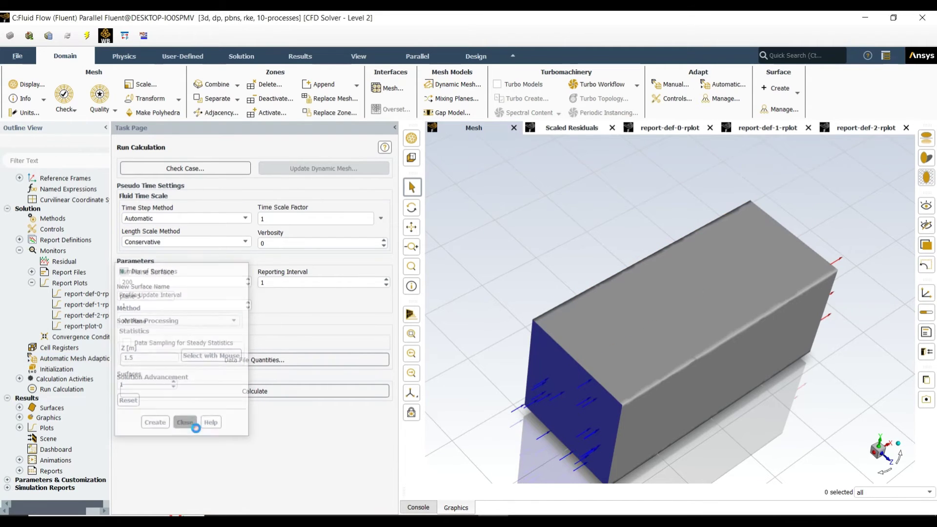
{"action": "left_click", "coordinate": [19, 408]}
Display static pressure contours on the blade and rotate to view it side-on
{"action": "left_click", "coordinate": [19, 428]}
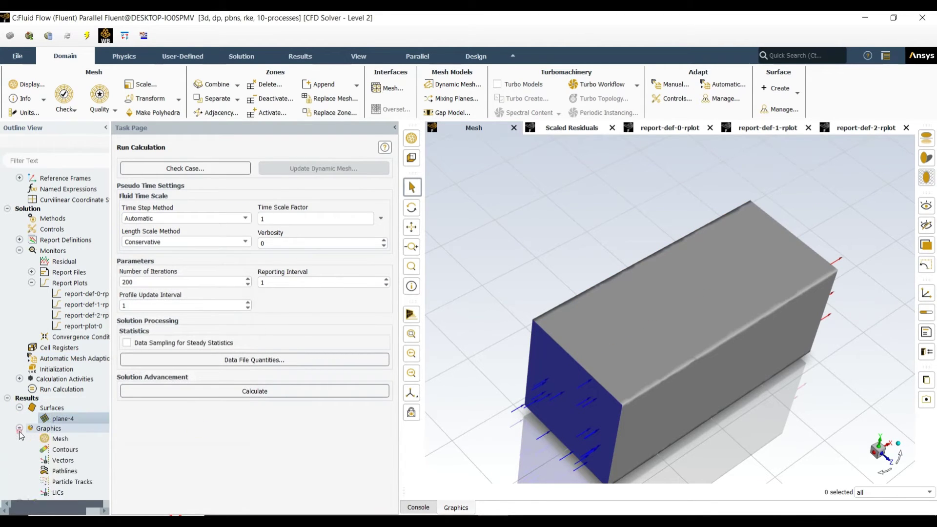
{"action": "double_click", "coordinate": [63, 449]}
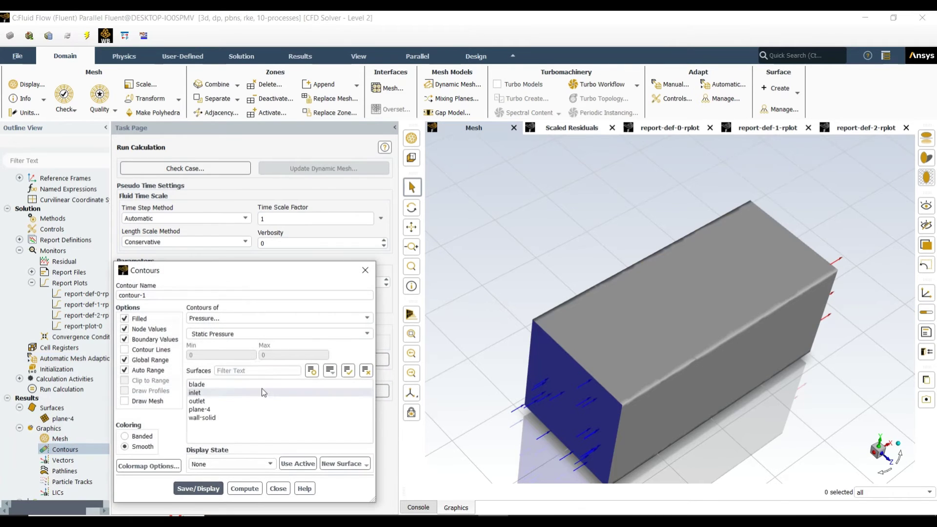
{"action": "left_click_drag", "start_coordinate": [288, 273], "coordinate": [276, 173]}
{"action": "left_click", "coordinate": [215, 286]}
{"action": "left_click", "coordinate": [203, 390]}
{"action": "left_click_drag", "start_coordinate": [546, 337], "coordinate": [657, 307]}
{"action": "scroll", "coordinate": [659, 308], "scroll_direction": "up", "scroll_amount": 5}
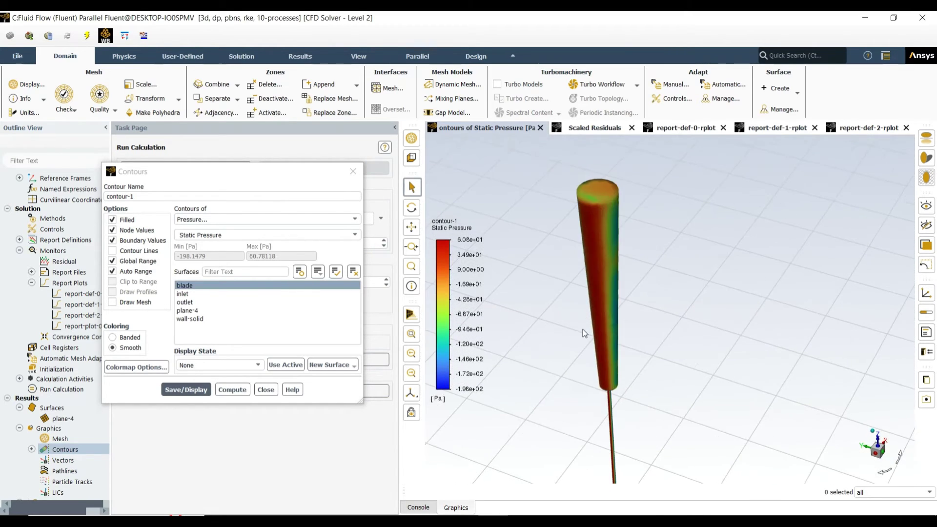
{"action": "left_click_drag", "start_coordinate": [607, 211], "coordinate": [659, 427]}
{"action": "scroll", "coordinate": [652, 343], "scroll_direction": "down", "scroll_amount": 4}
Show the static pressure contour on plane-4 only and view the plane face-on
{"action": "left_click", "coordinate": [216, 221]}
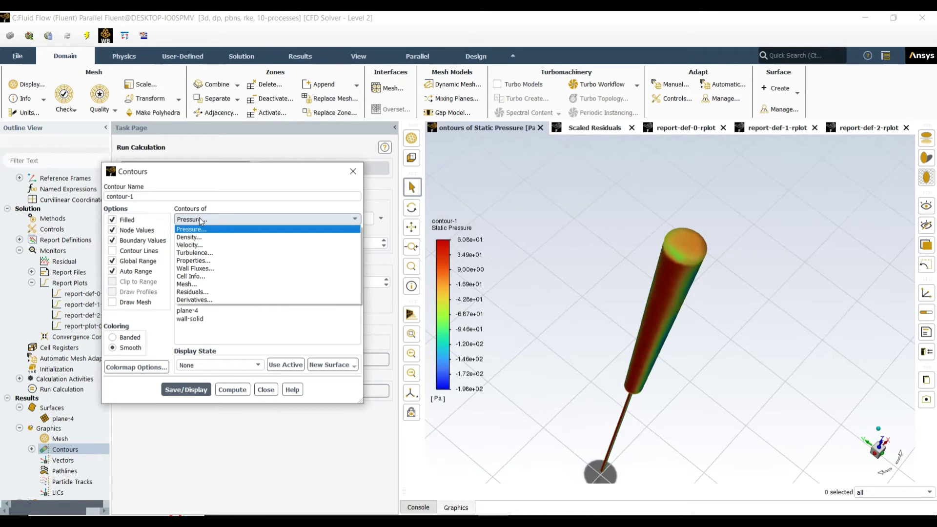
{"action": "left_click", "coordinate": [202, 221]}
{"action": "left_click", "coordinate": [210, 319]}
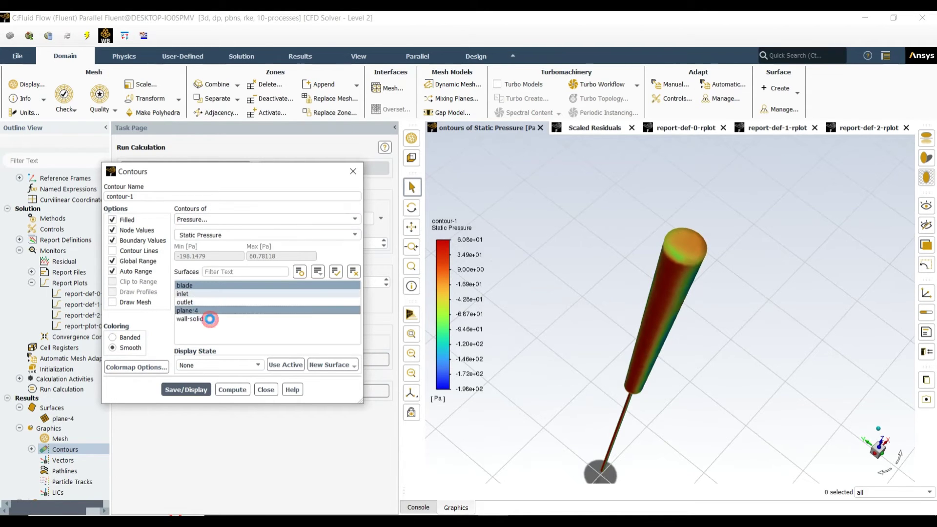
{"action": "left_click", "coordinate": [185, 285]}
{"action": "left_click", "coordinate": [186, 390]}
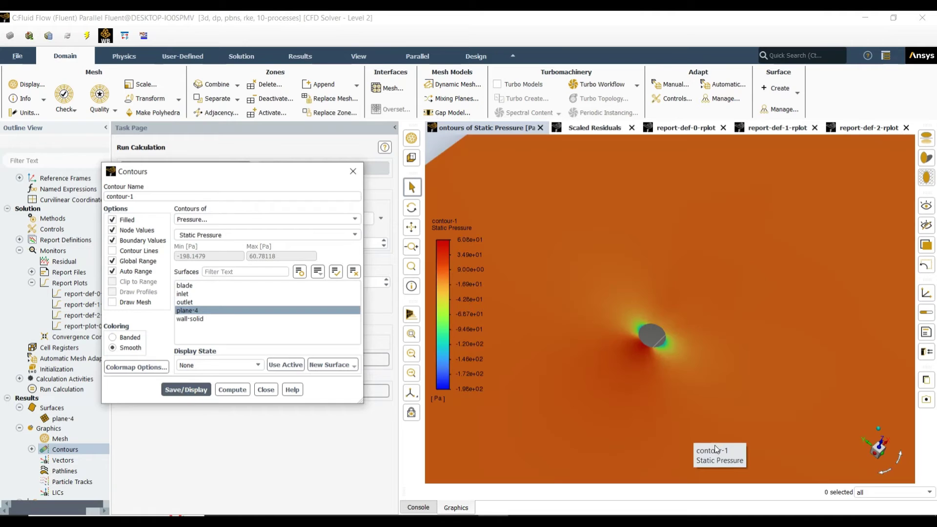
{"action": "left_click_drag", "start_coordinate": [714, 450], "coordinate": [783, 405]}
{"action": "scroll", "coordinate": [786, 405], "scroll_direction": "down", "scroll_amount": 5}
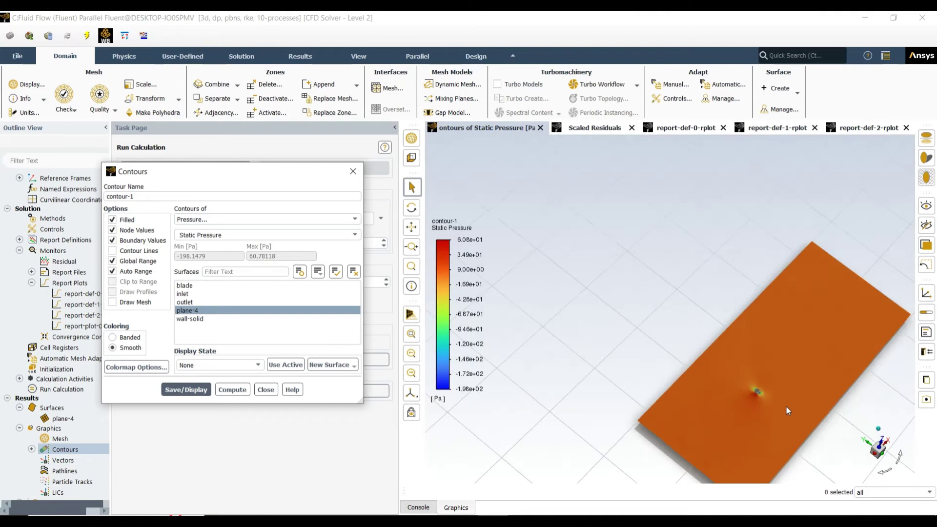
{"action": "scroll", "coordinate": [786, 405], "scroll_direction": "down", "scroll_amount": 2}
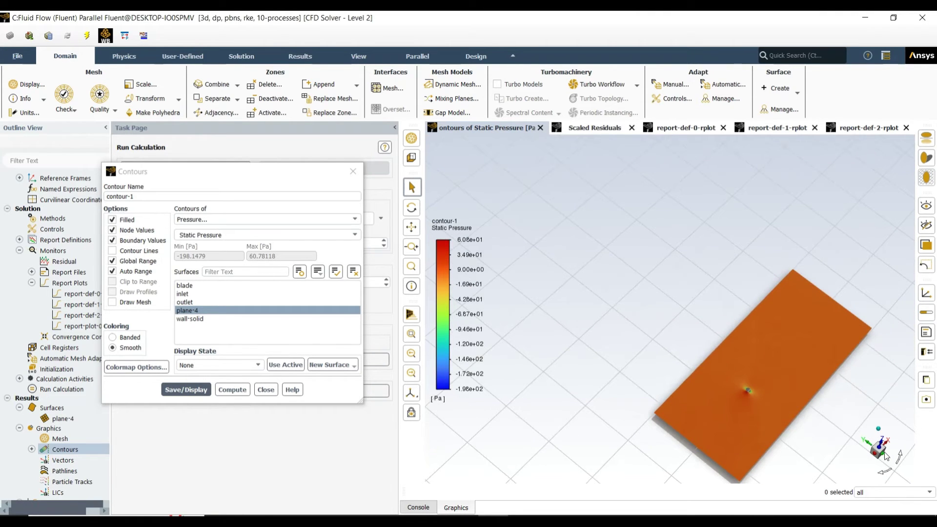
{"action": "left_click", "coordinate": [871, 444]}
{"action": "left_click", "coordinate": [879, 438]}
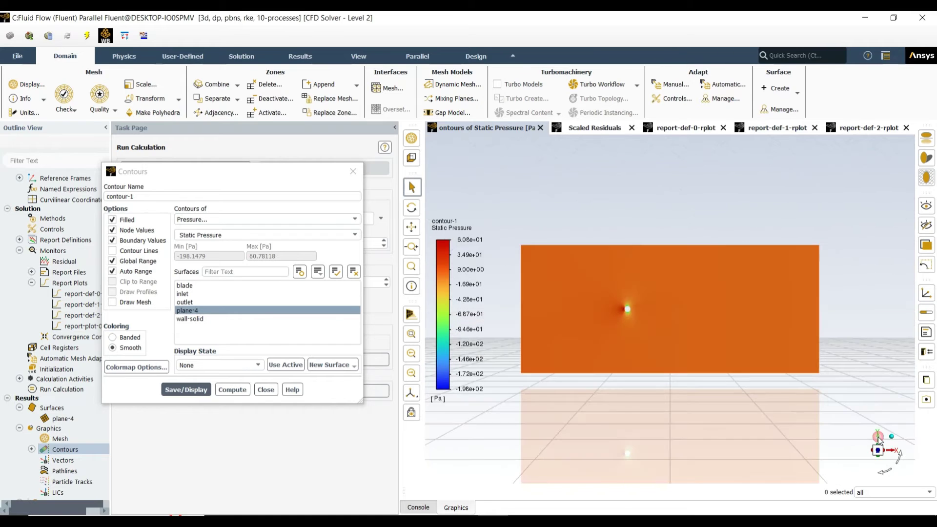
{"action": "scroll", "coordinate": [675, 302], "scroll_direction": "up", "scroll_amount": 2}
{"action": "scroll", "coordinate": [708, 310], "scroll_direction": "down", "scroll_amount": 2}
{"action": "scroll", "coordinate": [676, 323], "scroll_direction": "up", "scroll_amount": 3}
{"action": "scroll", "coordinate": [674, 319], "scroll_direction": "up", "scroll_amount": 5}
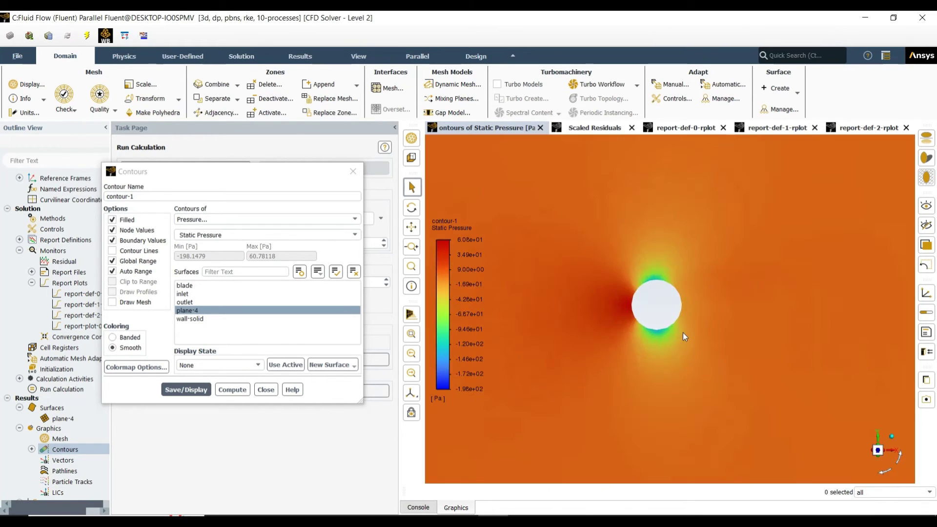
{"action": "left_click", "coordinate": [236, 219]}
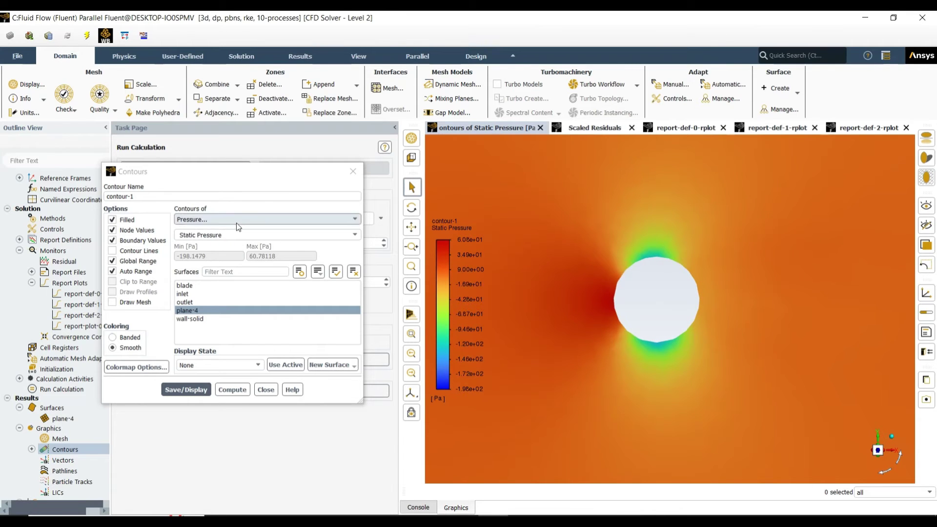
Redisplay the plane-4 contour as Velocity Magnitude and zoom in on it
{"action": "left_click", "coordinate": [232, 245]}
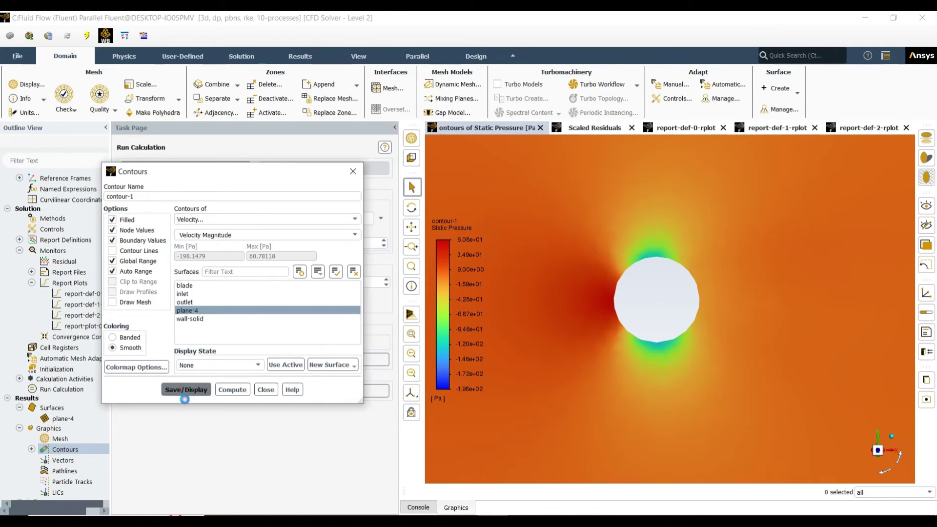
{"action": "left_click", "coordinate": [186, 390]}
{"action": "scroll", "coordinate": [748, 371], "scroll_direction": "up", "scroll_amount": 3}
{"action": "scroll", "coordinate": [596, 348], "scroll_direction": "up", "scroll_amount": 2}
{"action": "scroll", "coordinate": [597, 350], "scroll_direction": "down", "scroll_amount": 4}
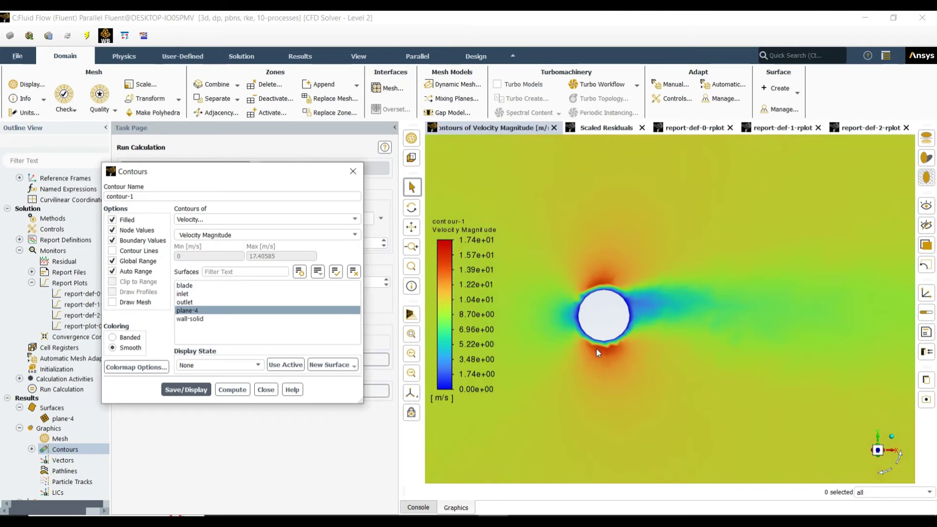
{"action": "scroll", "coordinate": [593, 303], "scroll_direction": "up", "scroll_amount": 3}
{"action": "scroll", "coordinate": [592, 304], "scroll_direction": "up", "scroll_amount": 3}
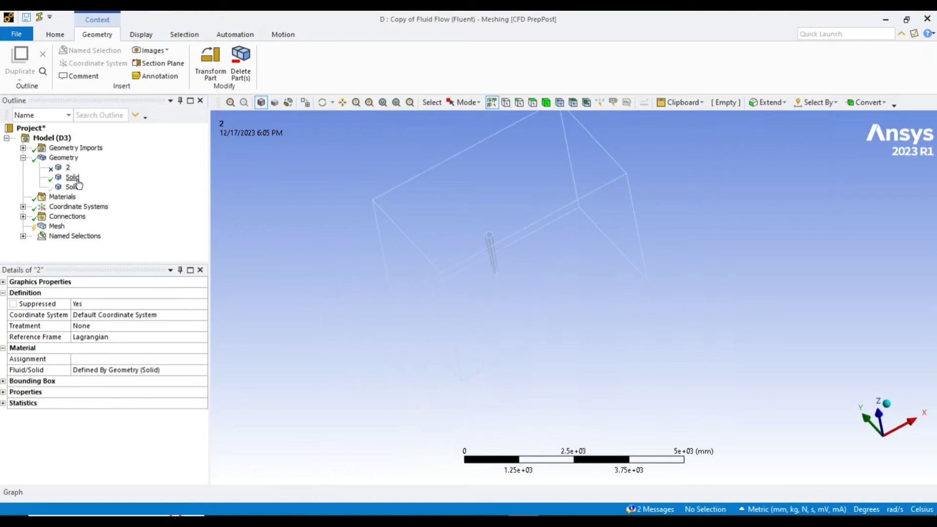
Show all bodies again, stand the cylinder upright and fit the model in view
{"action": "left_click", "coordinate": [72, 177]}
{"action": "left_click", "coordinate": [72, 188]}
{"action": "right_click", "coordinate": [72, 188]}
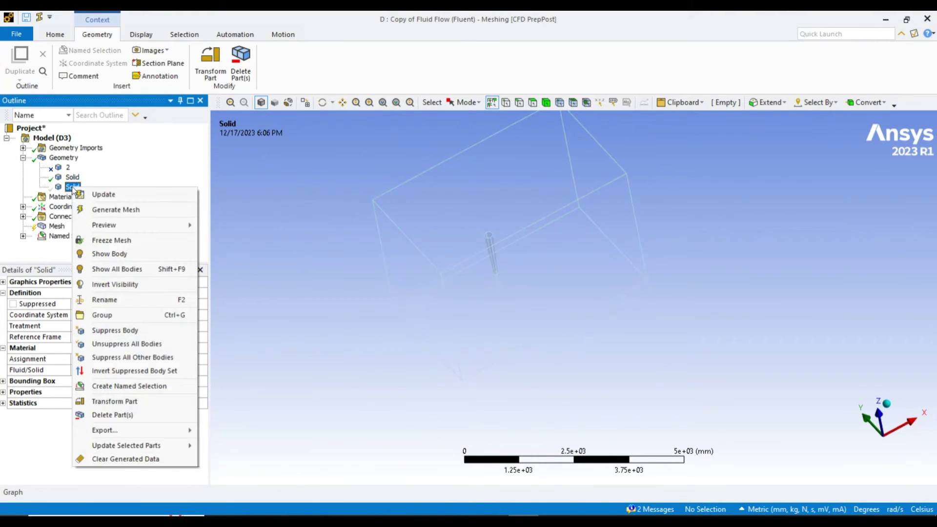
{"action": "left_click", "coordinate": [135, 266]}
{"action": "middle_click_drag", "start_coordinate": [557, 249], "coordinate": [430, 215]}
{"action": "left_click", "coordinate": [396, 101]}
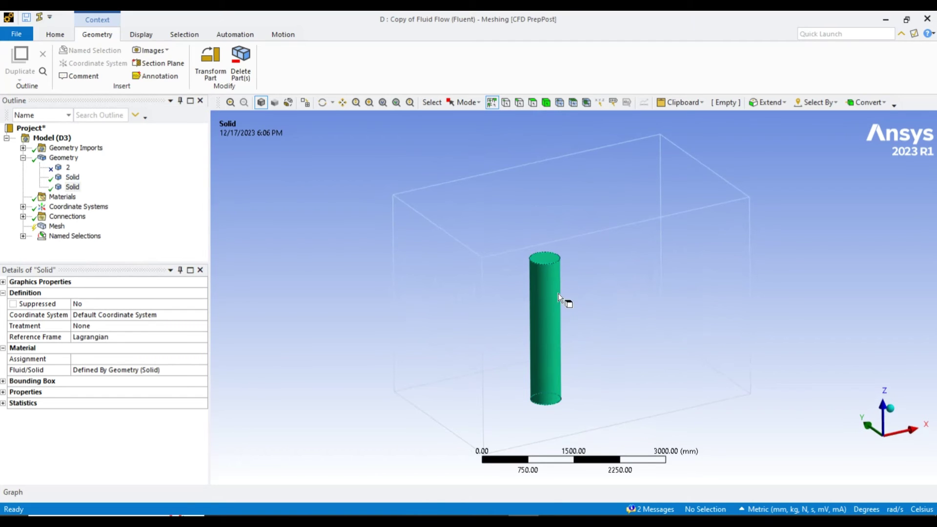
Insert a Mesh Sizing control scoped to the enclosure box body
{"action": "right_click", "coordinate": [58, 226]}
{"action": "mouse_move", "coordinate": [175, 239]}
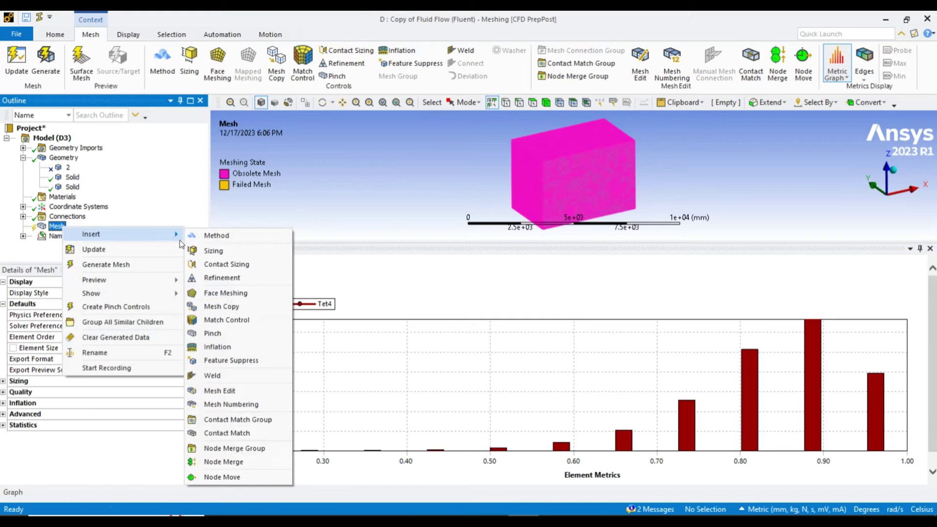
{"action": "left_click", "coordinate": [234, 250]}
{"action": "left_click", "coordinate": [555, 304]}
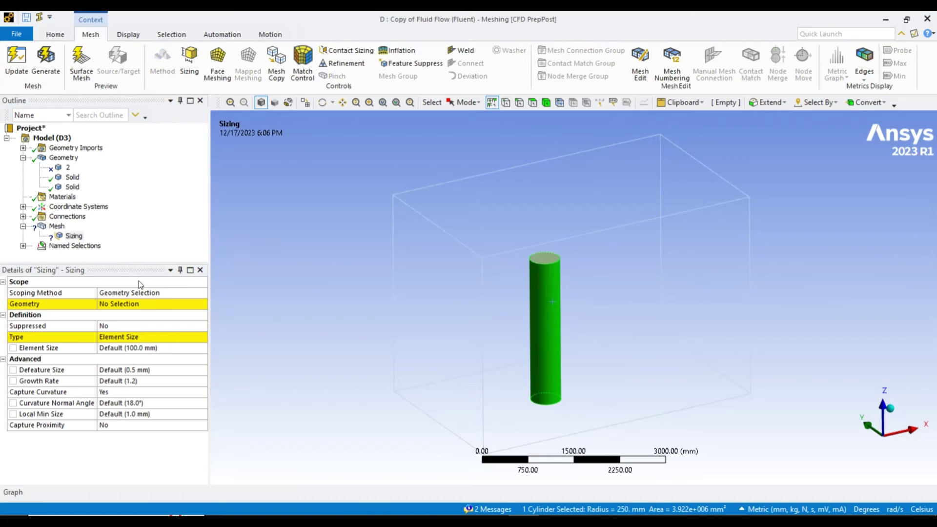
{"action": "left_click", "coordinate": [546, 102]}
{"action": "left_click", "coordinate": [566, 306]}
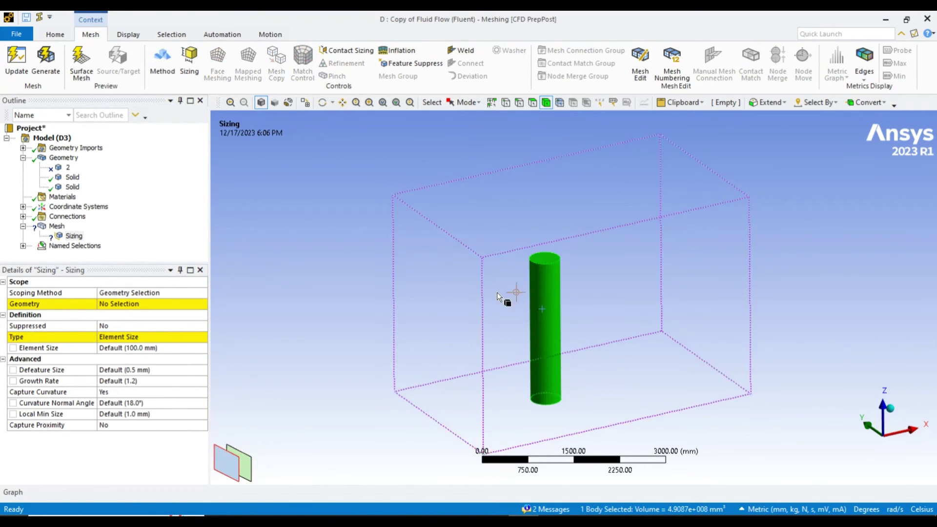
{"action": "left_click", "coordinate": [110, 305]}
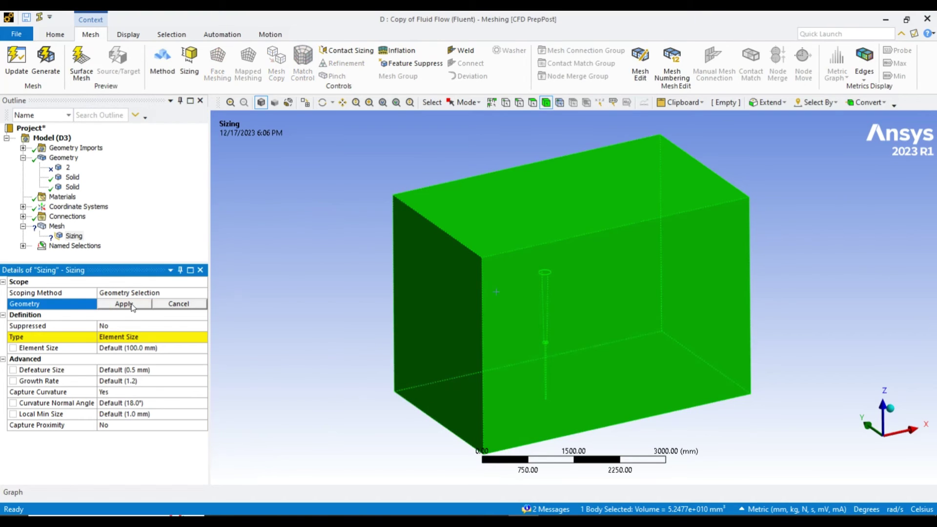
{"action": "left_click", "coordinate": [123, 304]}
Make the sizing a Body of Influence type with the cylinder as the influence body
{"action": "left_click", "coordinate": [132, 337]}
{"action": "left_click", "coordinate": [201, 337]}
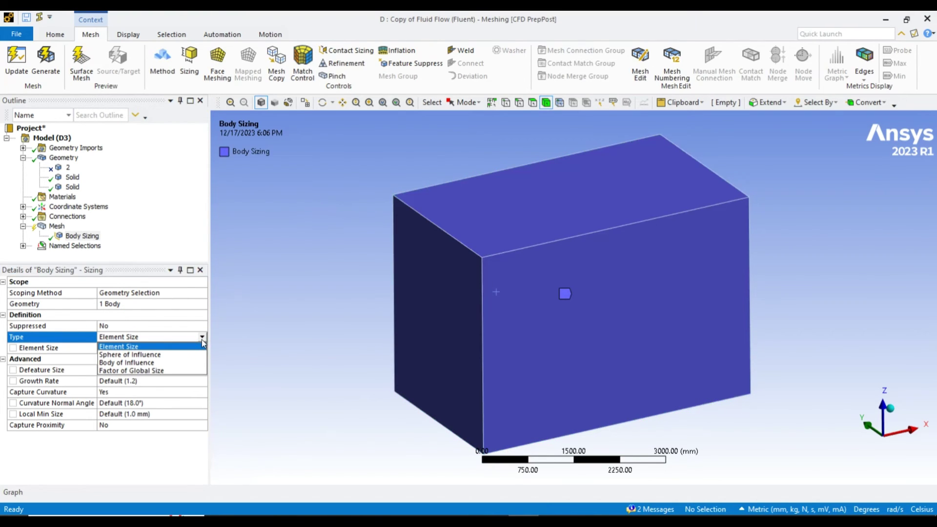
{"action": "left_click", "coordinate": [190, 363]}
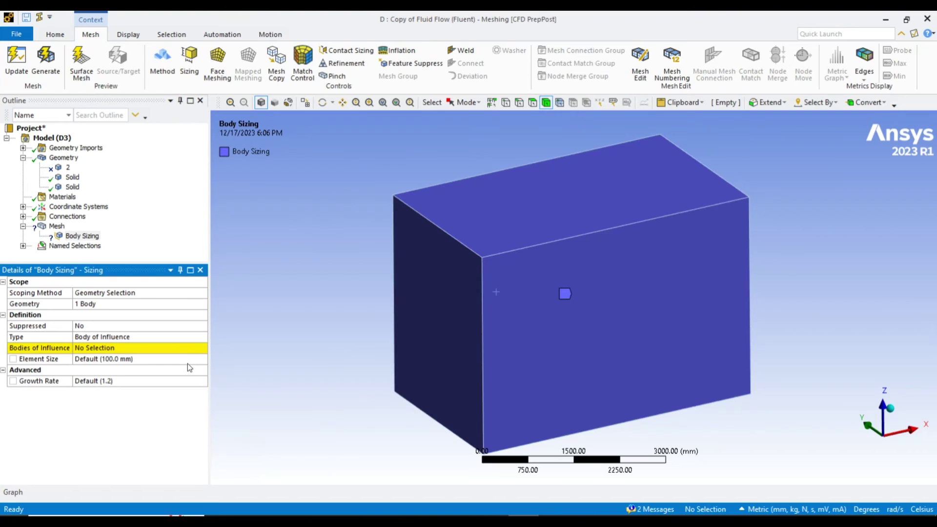
{"action": "left_click", "coordinate": [561, 305]}
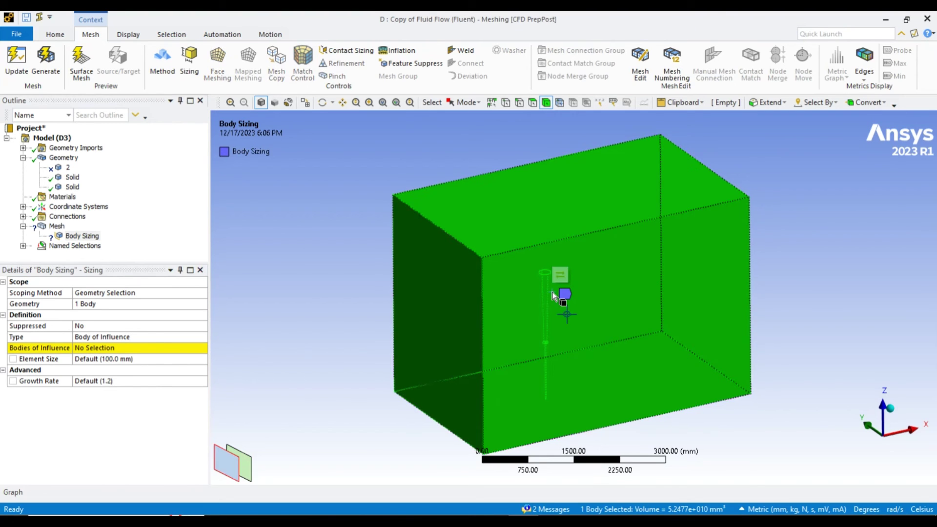
{"action": "left_click", "coordinate": [249, 470]}
{"action": "left_click", "coordinate": [93, 348]}
{"action": "left_click", "coordinate": [88, 348]}
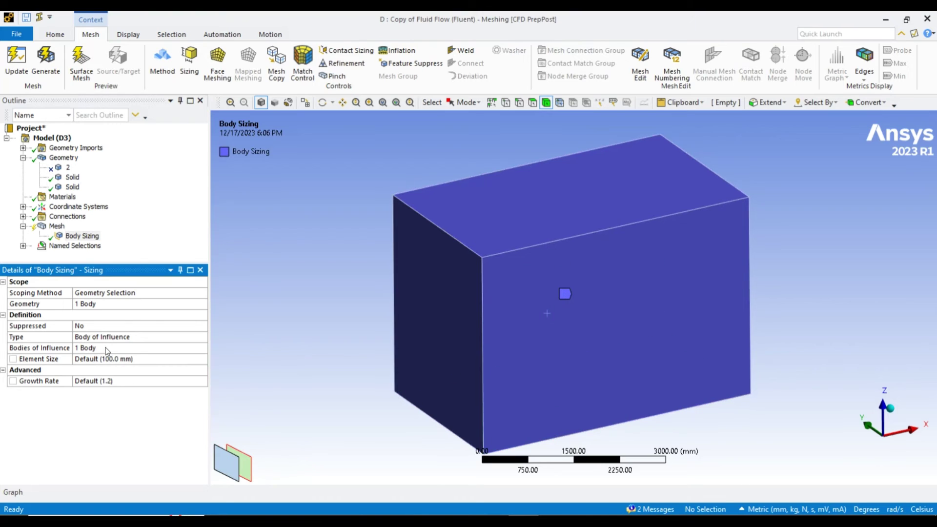
{"action": "left_click", "coordinate": [107, 348]}
{"action": "left_click", "coordinate": [108, 348]}
Set the influence element size to 20 mm and select the global element size field
{"action": "left_click", "coordinate": [102, 361]}
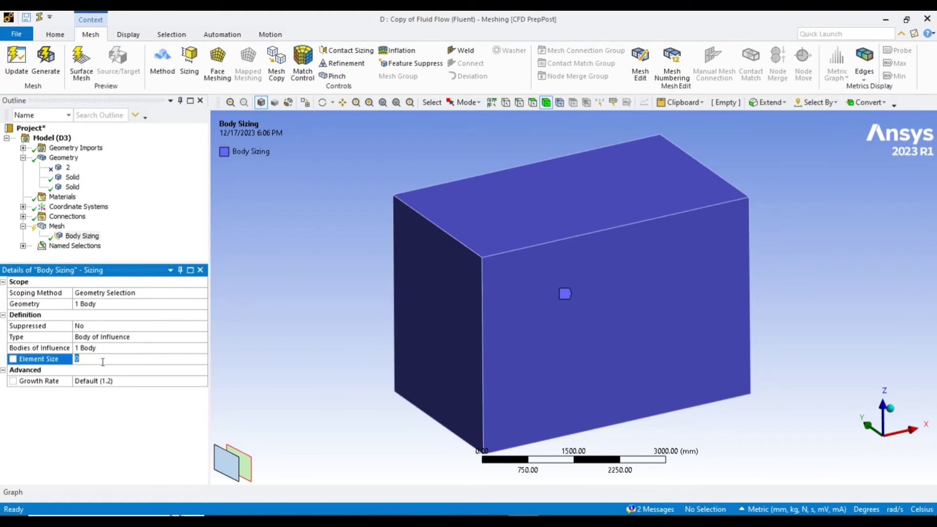
{"action": "key", "text": "Return"}
{"action": "left_click", "coordinate": [56, 226]}
{"action": "left_click", "coordinate": [126, 349]}
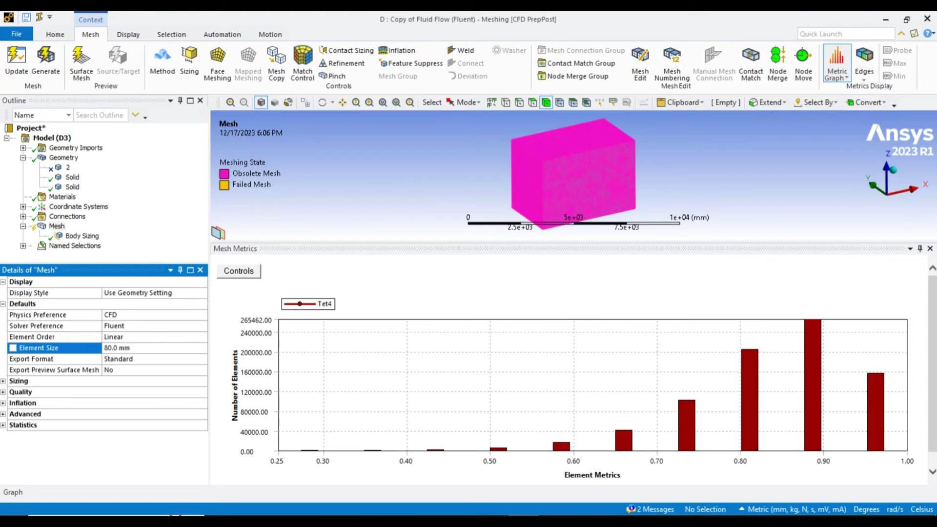
Hide the Mesh Metrics graph and insert another Sizing control under Mesh
{"action": "left_click", "coordinate": [910, 248]}
{"action": "left_click", "coordinate": [906, 277]}
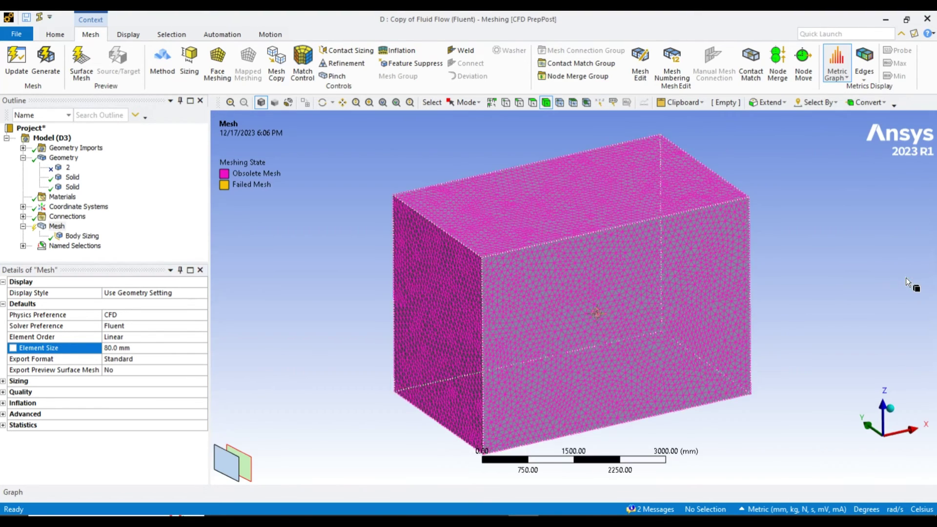
{"action": "right_click", "coordinate": [56, 228]}
{"action": "mouse_move", "coordinate": [109, 234]}
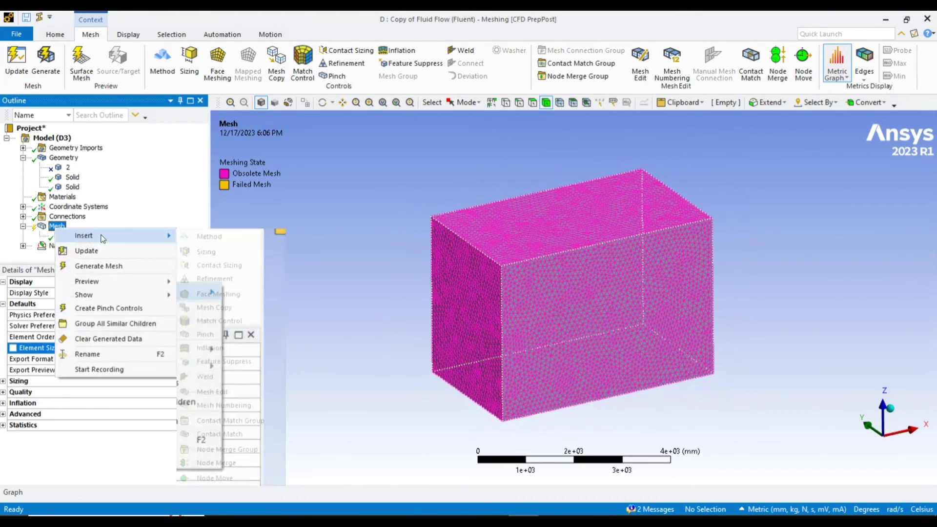
{"action": "left_click", "coordinate": [210, 249]}
Hide the cylinder body and reselect the enclosure box body
{"action": "scroll", "coordinate": [576, 279], "scroll_direction": "up", "scroll_amount": 1}
{"action": "right_click", "coordinate": [59, 189]}
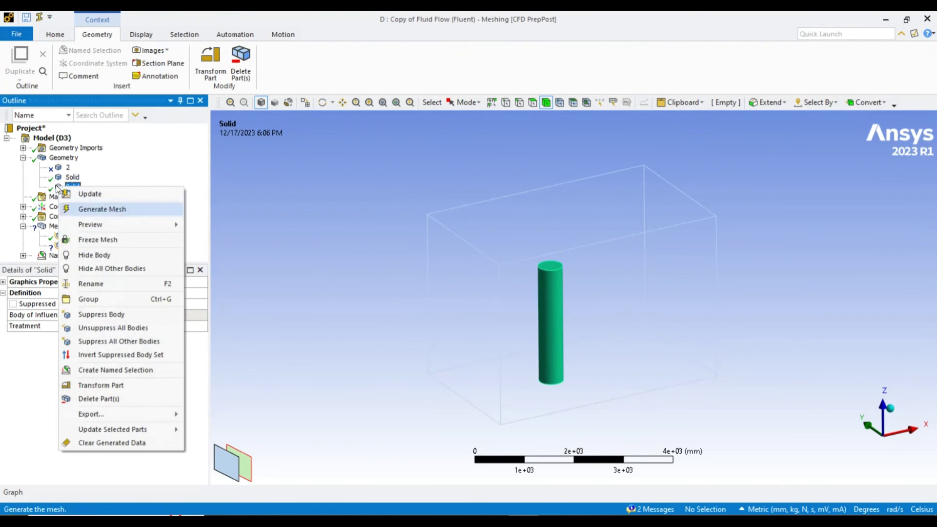
{"action": "left_click", "coordinate": [131, 254]}
{"action": "scroll", "coordinate": [532, 270], "scroll_direction": "up", "scroll_amount": 1}
{"action": "left_click", "coordinate": [535, 265]}
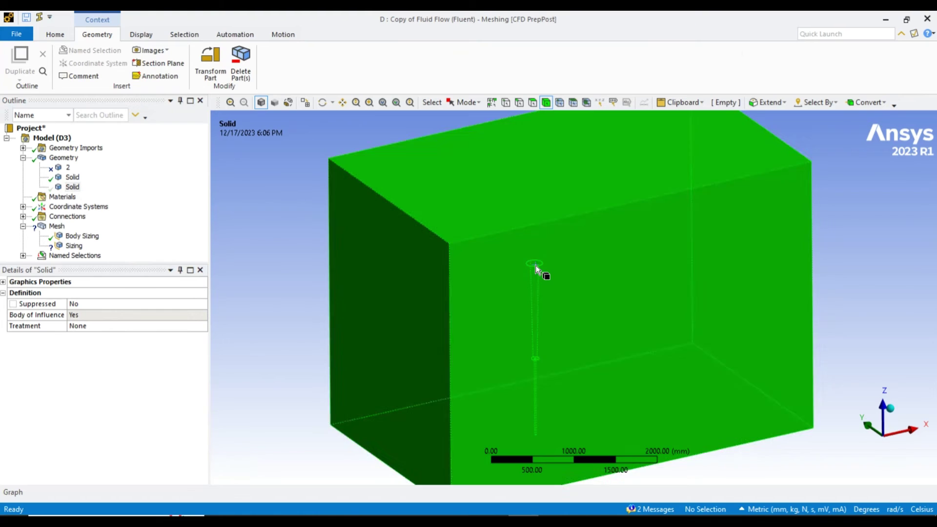
{"action": "left_click", "coordinate": [283, 344]}
{"action": "left_click", "coordinate": [517, 327]}
{"action": "left_click", "coordinate": [528, 104]}
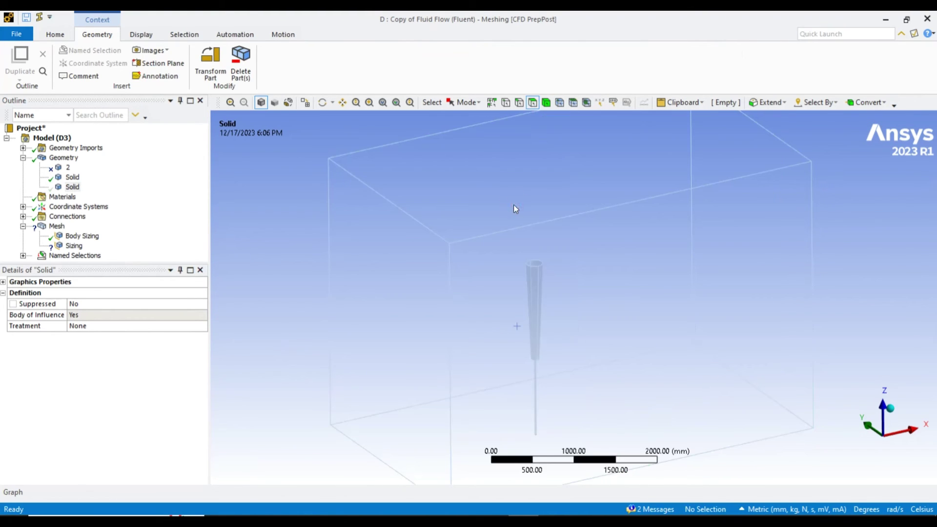
Orbit around the blade and box-zoom onto the blade tip
{"action": "middle_click_drag", "start_coordinate": [490, 296], "coordinate": [502, 375]}
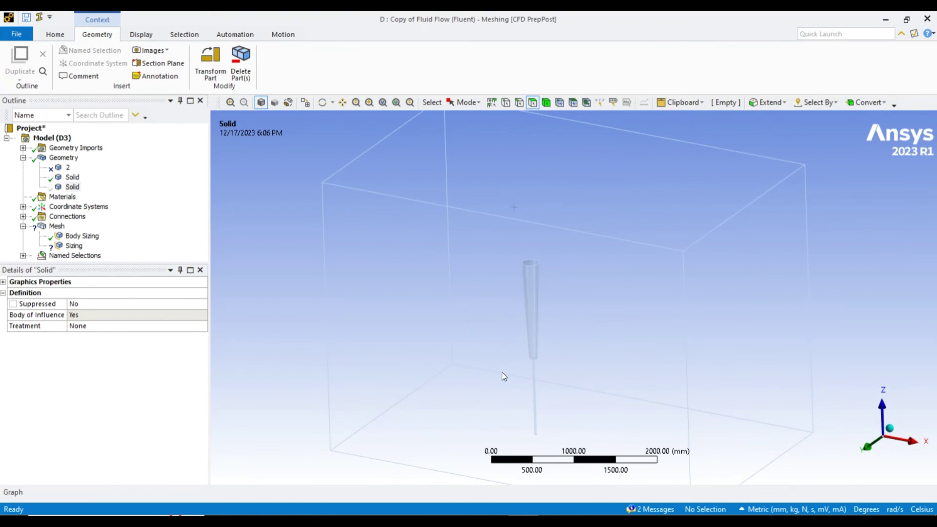
{"action": "left_click", "coordinate": [537, 324]}
{"action": "middle_click_drag", "start_coordinate": [537, 324], "coordinate": [533, 259]}
{"action": "left_click", "coordinate": [532, 253]}
{"action": "left_click", "coordinate": [527, 259]}
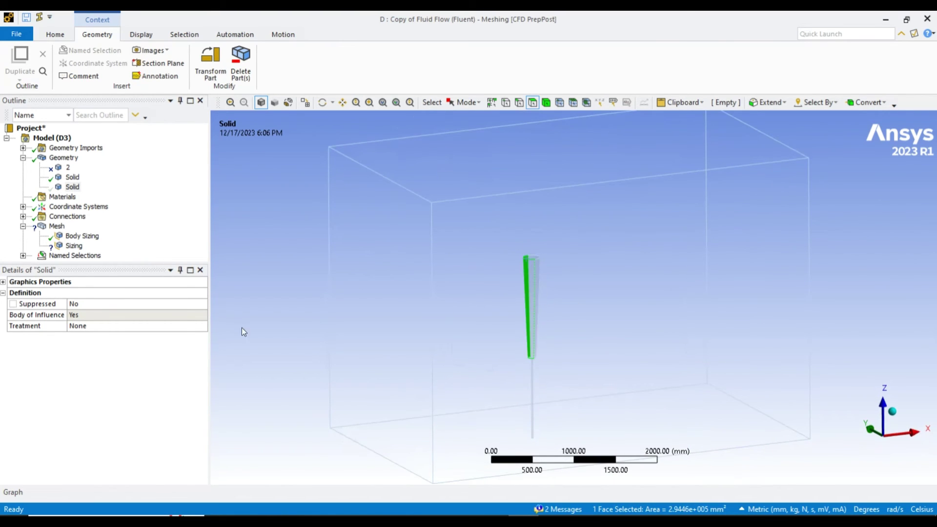
{"action": "left_click", "coordinate": [274, 324]}
{"action": "middle_click_drag", "start_coordinate": [532, 435], "coordinate": [548, 307]}
{"action": "scroll", "coordinate": [551, 378], "scroll_direction": "down", "scroll_amount": 3}
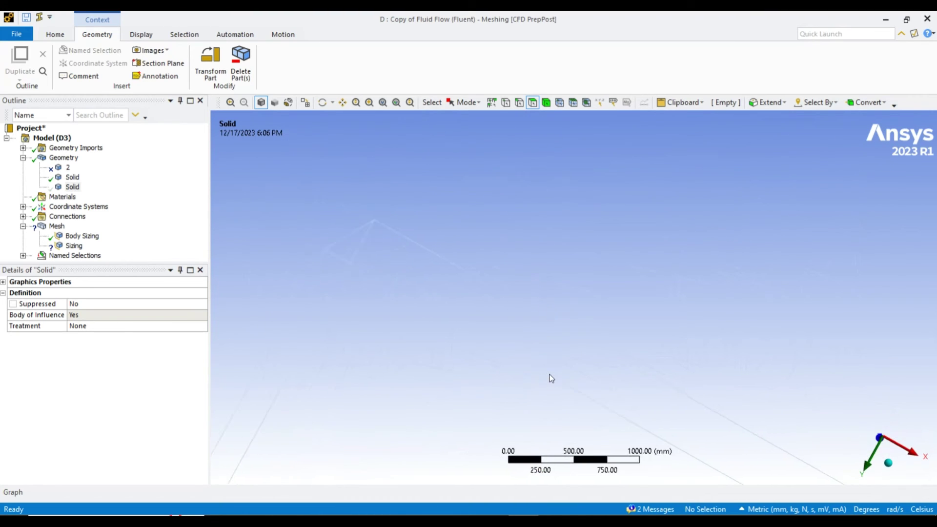
{"action": "left_click", "coordinate": [370, 102]}
{"action": "left_click_drag", "start_coordinate": [520, 407], "coordinate": [566, 448]}
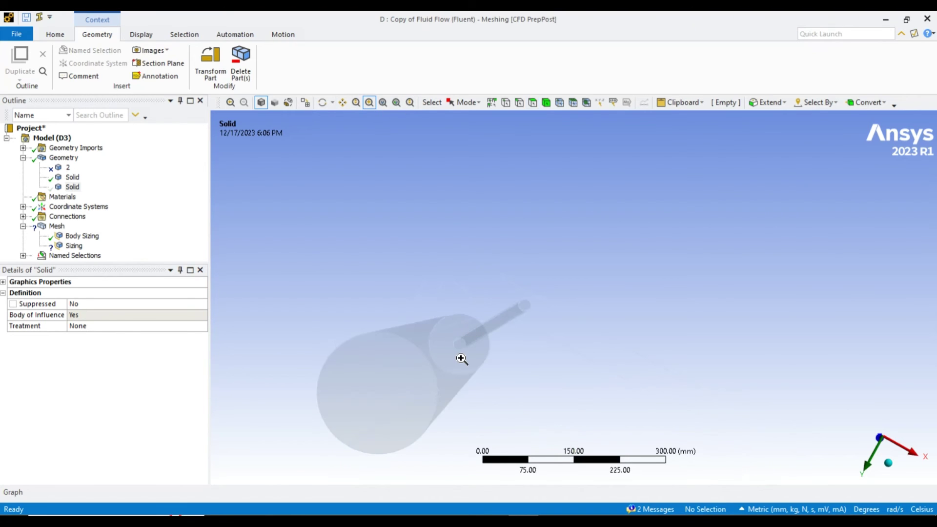
Scope the new sizing to the blade-tip edges with 20 divisions
{"action": "left_click", "coordinate": [73, 247]}
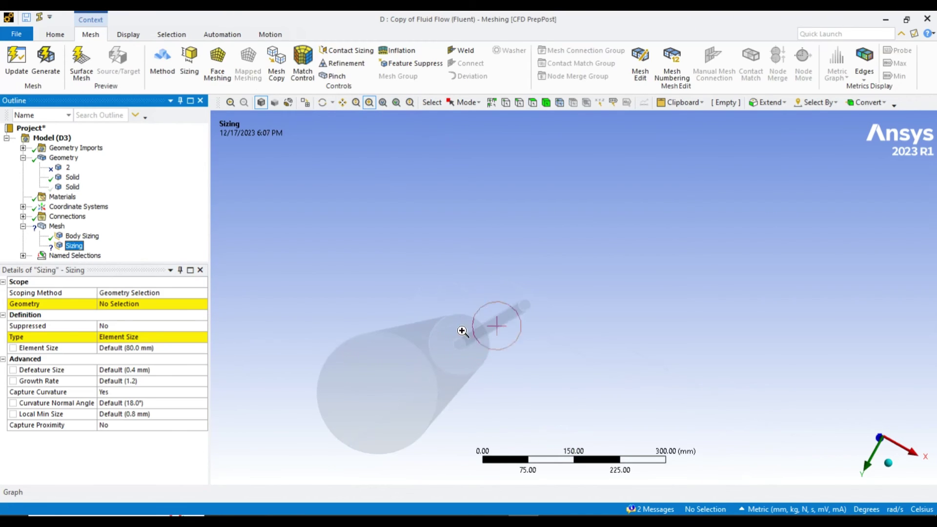
{"action": "left_click", "coordinate": [520, 102]}
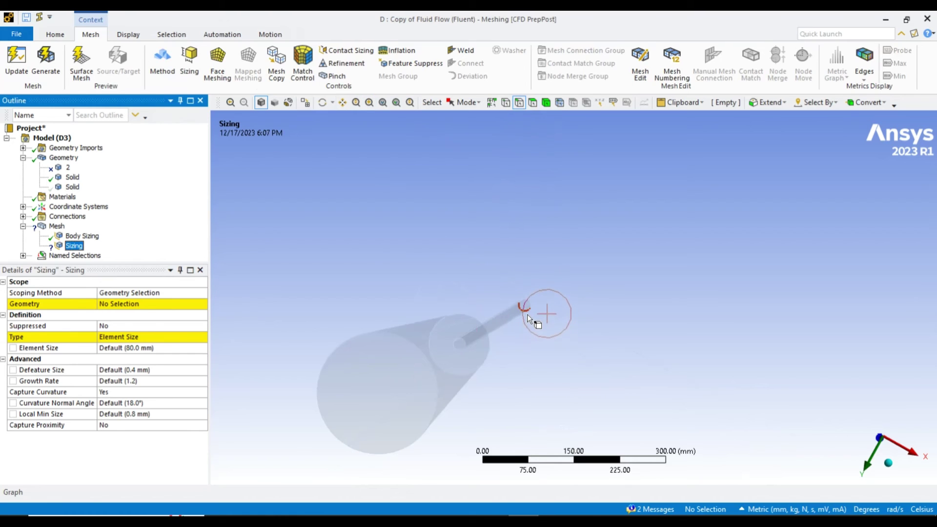
{"action": "left_click", "coordinate": [528, 312]}
{"action": "left_click", "coordinate": [113, 304]}
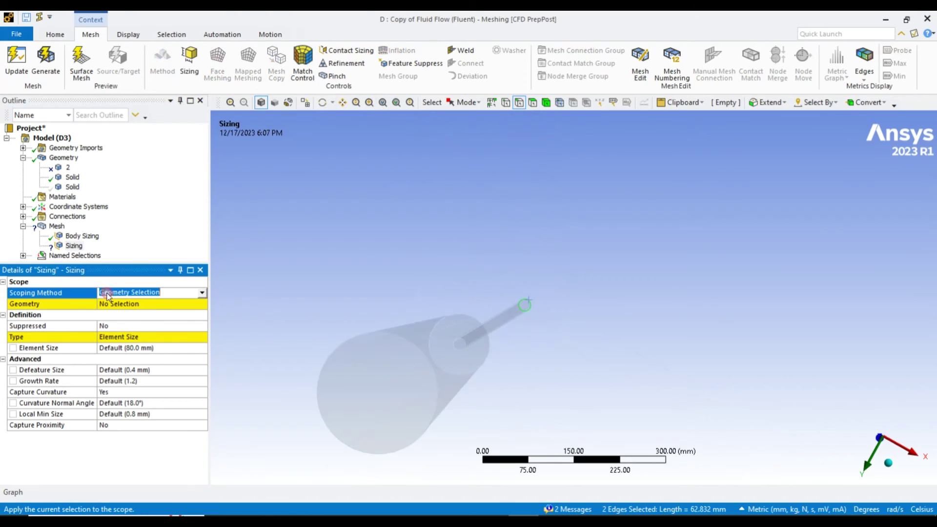
{"action": "left_click", "coordinate": [111, 304]}
{"action": "left_click", "coordinate": [200, 337]}
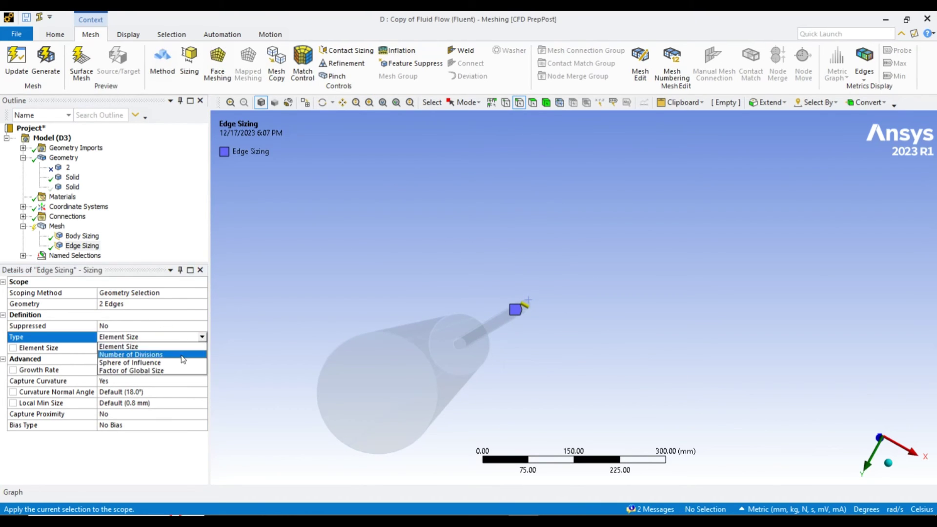
{"action": "left_click", "coordinate": [122, 353]}
{"action": "left_click", "coordinate": [119, 348]}
{"action": "type", "text": "20"}
{"action": "key", "text": "Return"}
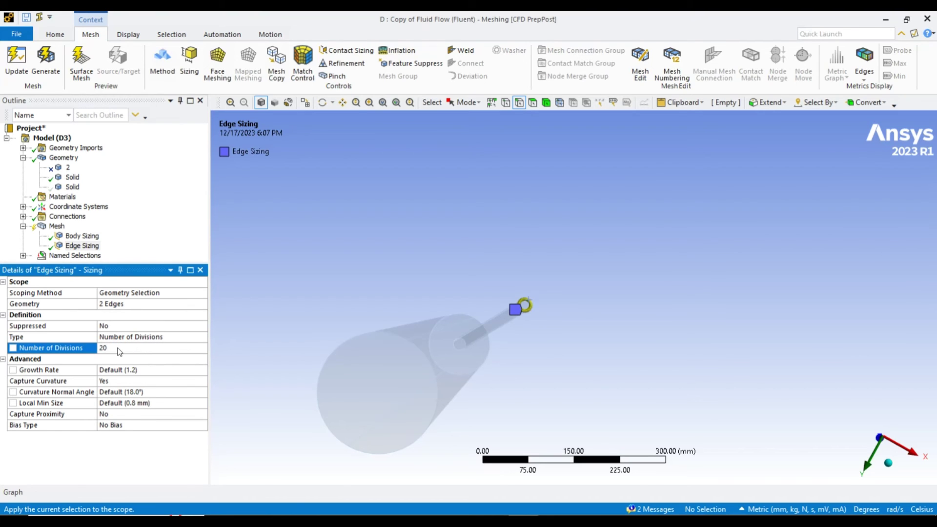
Rescope the first edge sizing to only the small 10 mm radius edge
{"action": "left_click", "coordinate": [425, 341]}
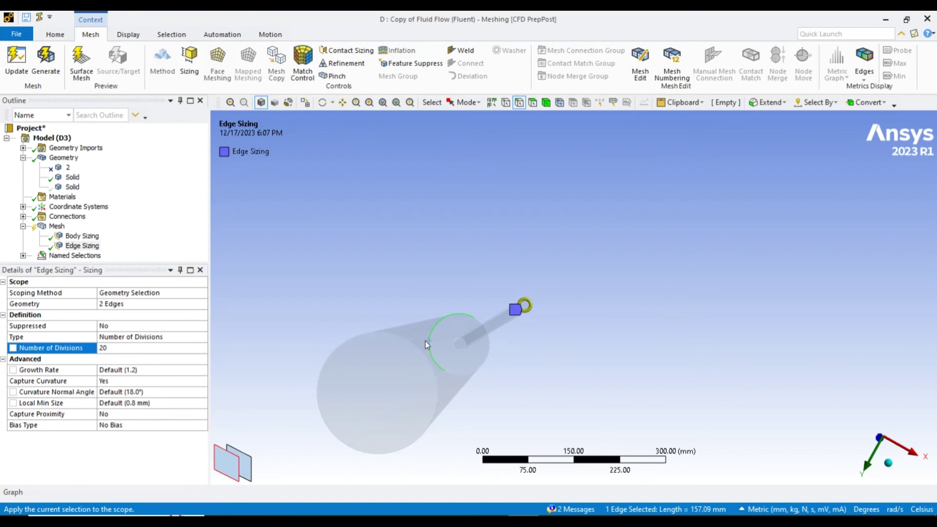
{"action": "left_click", "coordinate": [476, 374], "text": "ctrl"}
{"action": "right_click", "coordinate": [475, 372]}
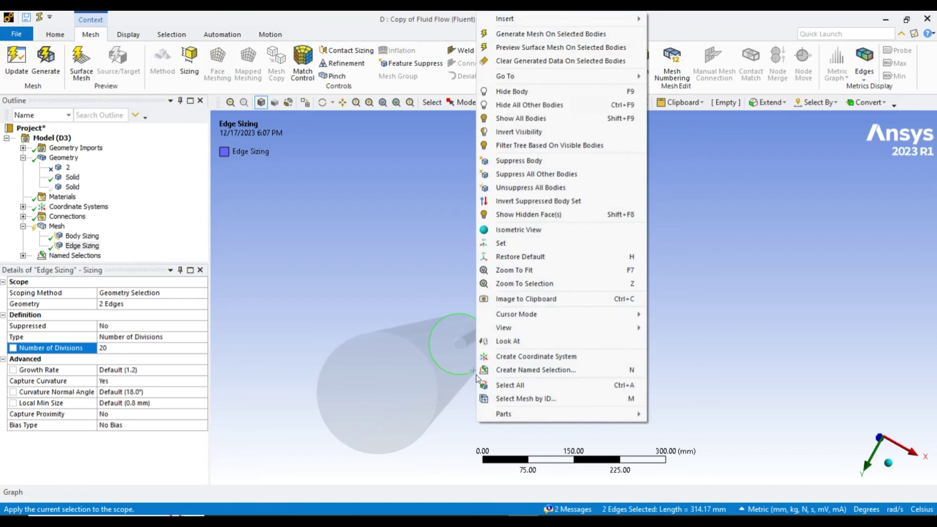
{"action": "left_click", "coordinate": [457, 353]}
{"action": "left_click", "coordinate": [115, 308]}
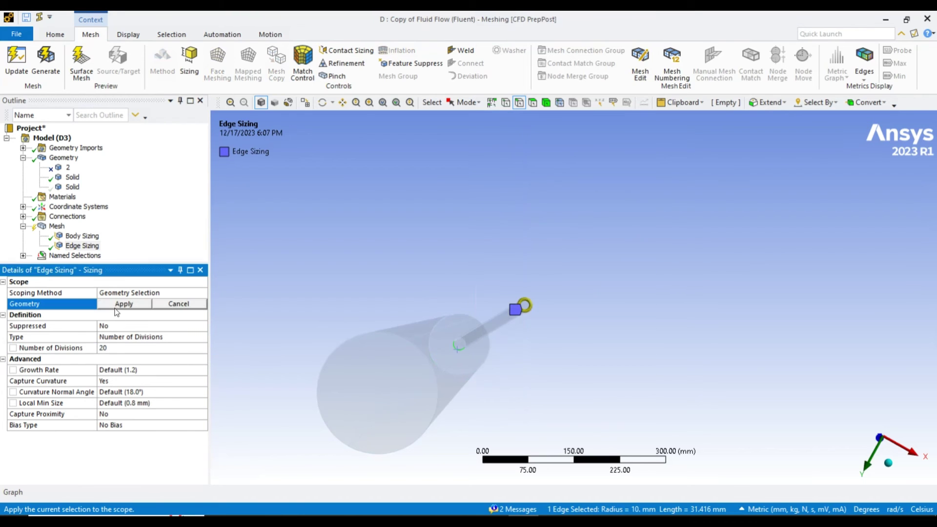
{"action": "left_click", "coordinate": [124, 304]}
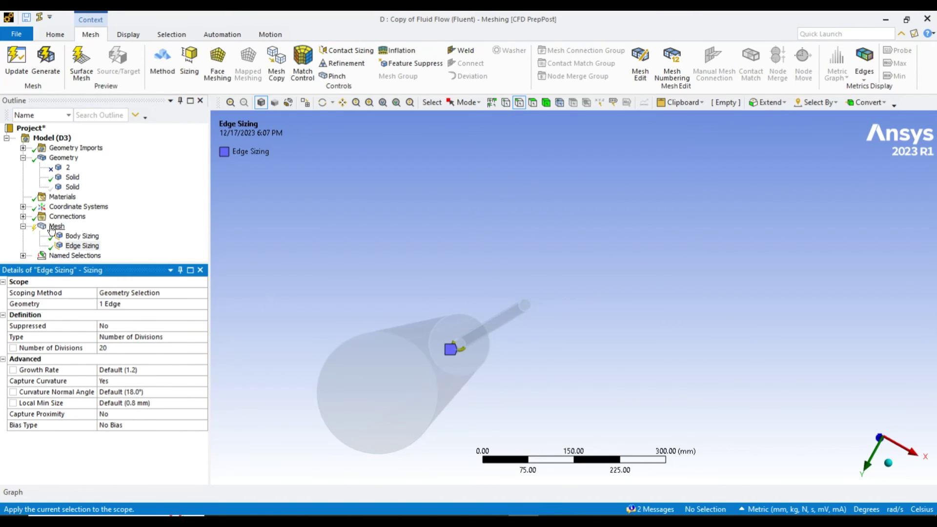
Insert a new sizing control scoped to two small circle edges
{"action": "right_click", "coordinate": [57, 226]}
{"action": "mouse_move", "coordinate": [146, 235]}
{"action": "left_click", "coordinate": [201, 250]}
{"action": "left_click", "coordinate": [517, 352]}
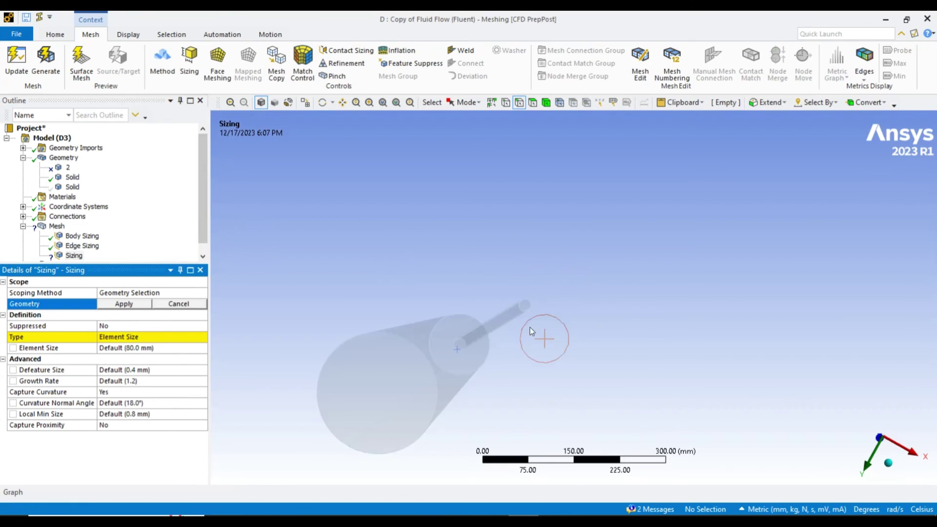
{"action": "left_click", "coordinate": [458, 350]}
{"action": "mouse_move", "coordinate": [461, 342]}
{"action": "middle_mouse_down"}
{"action": "mouse_move", "coordinate": [462, 368]}
{"action": "mouse_move", "coordinate": [436, 386]}
{"action": "mouse_move", "coordinate": [464, 342]}
{"action": "middle_mouse_up"}
{"action": "left_click", "coordinate": [465, 342], "text": "ctrl"}
{"action": "left_click", "coordinate": [139, 306]}
Set Edge Sizing 2 to Number of Divisions with 20 divisions
{"action": "left_click", "coordinate": [139, 348]}
{"action": "left_click", "coordinate": [168, 337]}
{"action": "left_click", "coordinate": [202, 337]}
{"action": "left_click", "coordinate": [178, 354]}
{"action": "left_click", "coordinate": [123, 348]}
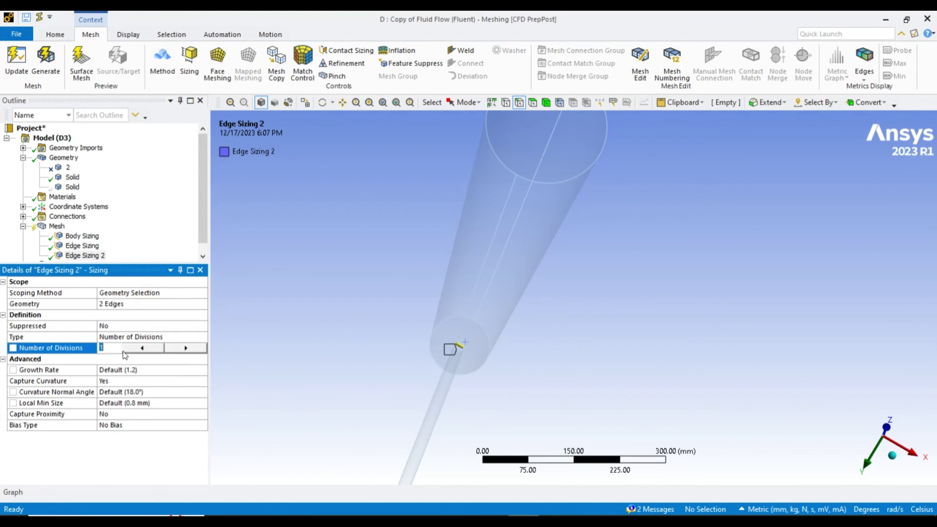
{"action": "key", "text": "Return"}
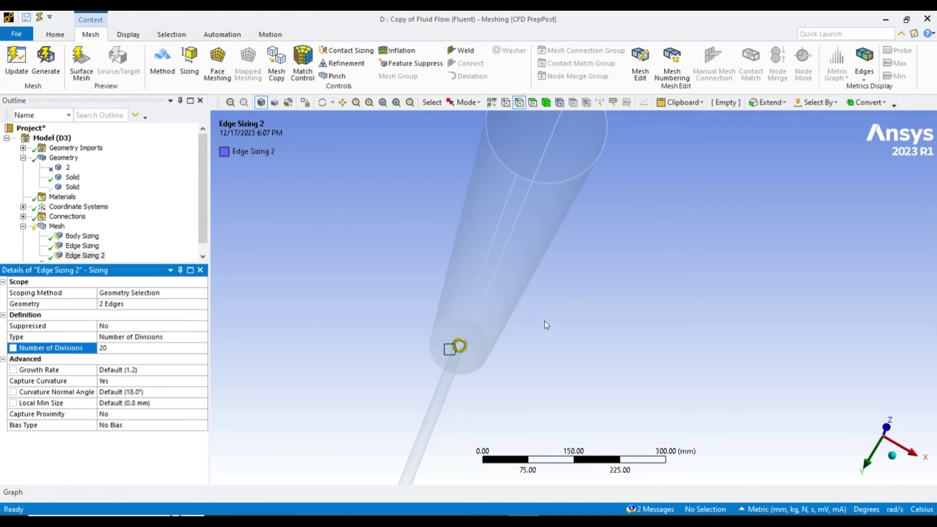
{"action": "left_click", "coordinate": [587, 337]}
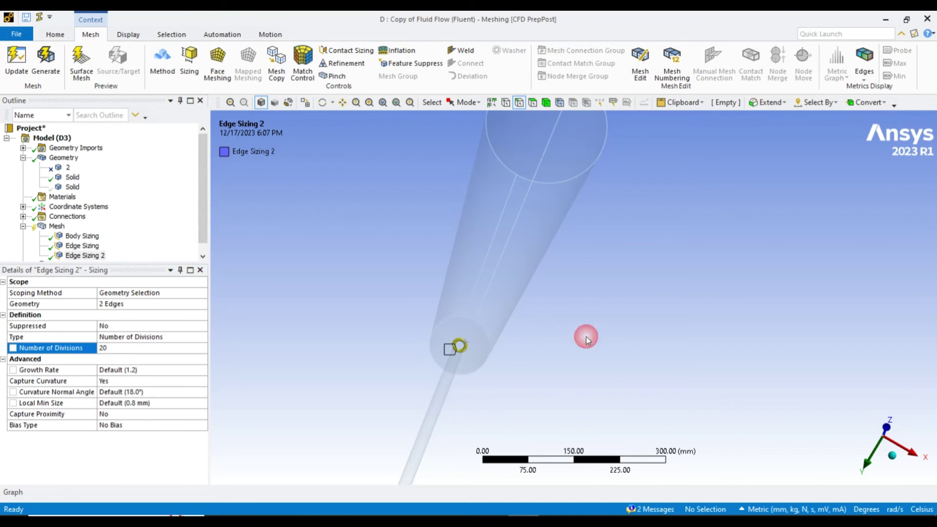
{"action": "left_click", "coordinate": [52, 225]}
{"action": "right_click", "coordinate": [52, 225]}
Insert Edge Sizing 3 scoped to both halves of the smaller circle
{"action": "mouse_move", "coordinate": [139, 233]}
{"action": "left_click", "coordinate": [205, 244]}
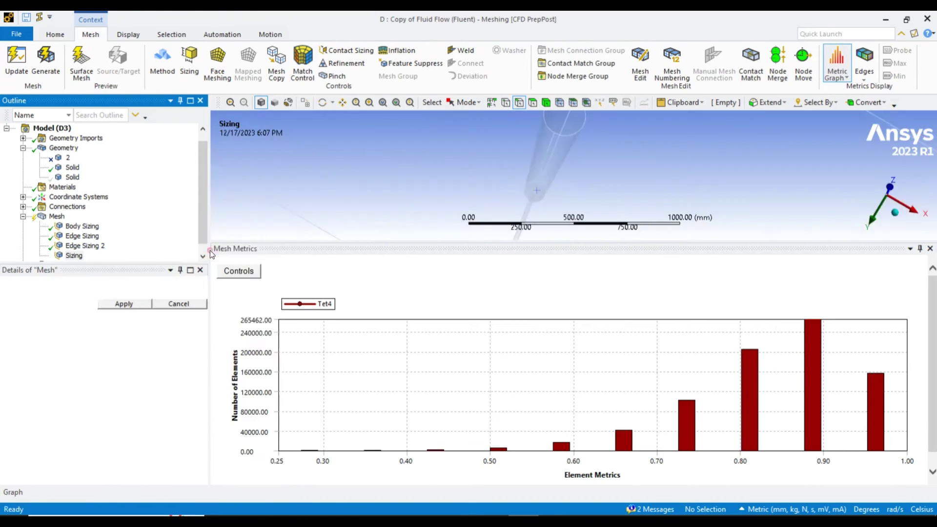
{"action": "left_click", "coordinate": [488, 336]}
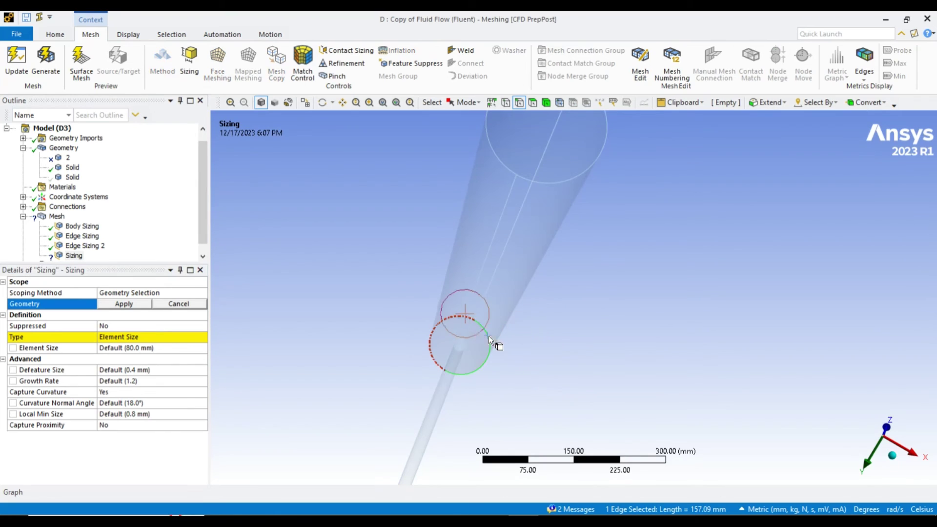
{"action": "left_click", "coordinate": [454, 318], "text": "ctrl"}
{"action": "left_click", "coordinate": [147, 300]}
Set Edge Sizing 3 type to Element Size with 1 mm
{"action": "left_click", "coordinate": [178, 337]}
{"action": "left_click", "coordinate": [178, 337]}
{"action": "left_click", "coordinate": [186, 355]}
{"action": "left_click", "coordinate": [119, 348]}
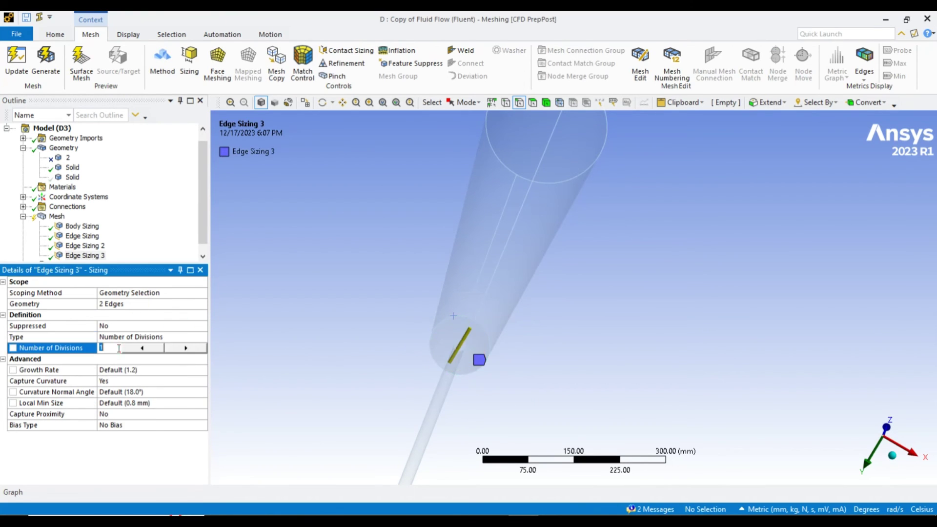
{"action": "left_click", "coordinate": [158, 335]}
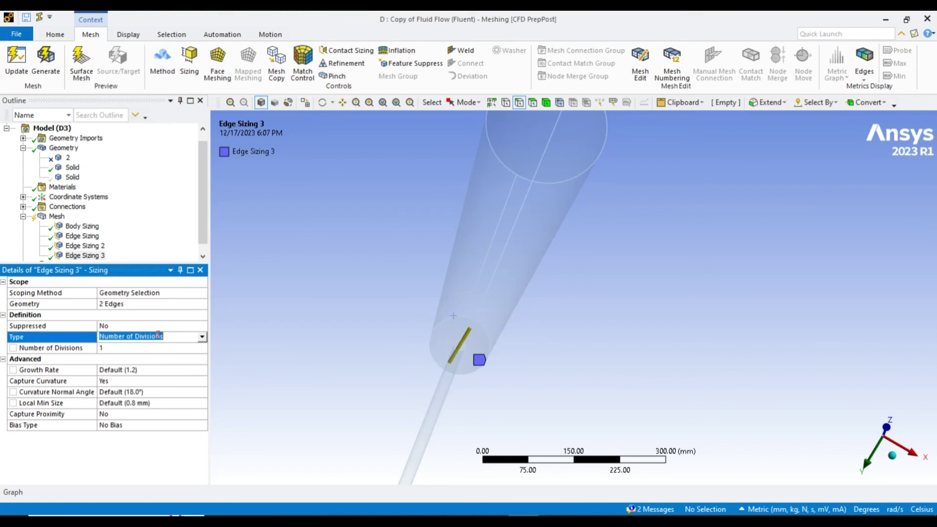
{"action": "left_click", "coordinate": [202, 336]}
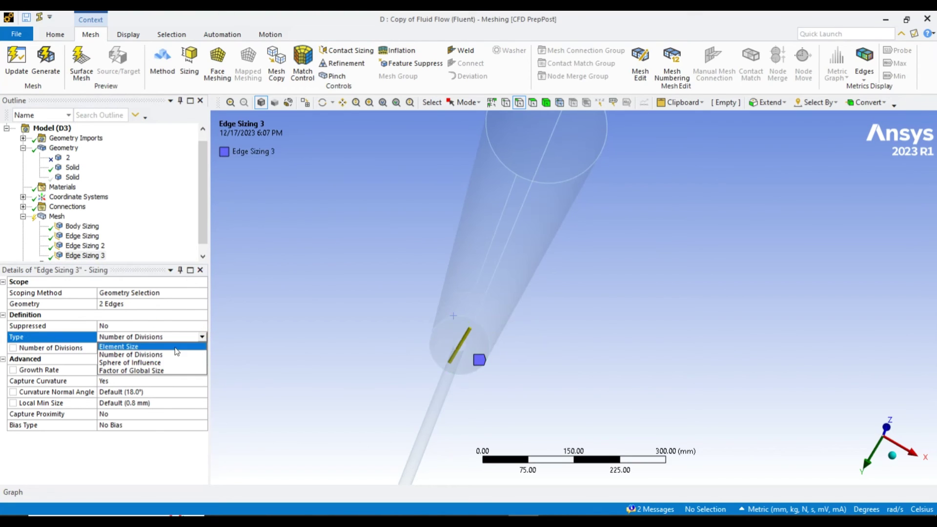
{"action": "left_click", "coordinate": [105, 351]}
{"action": "left_click", "coordinate": [126, 348]}
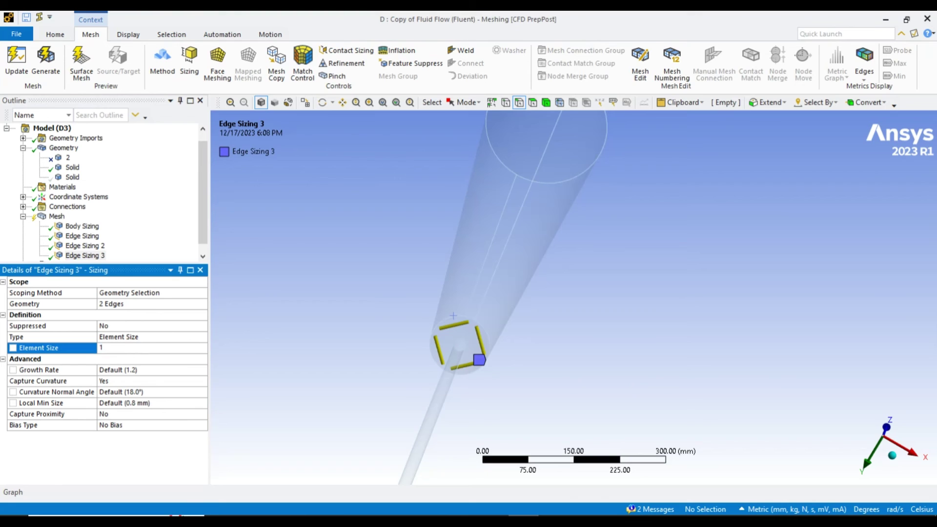
{"action": "type", "text": "1"}
{"action": "key", "text": "Return"}
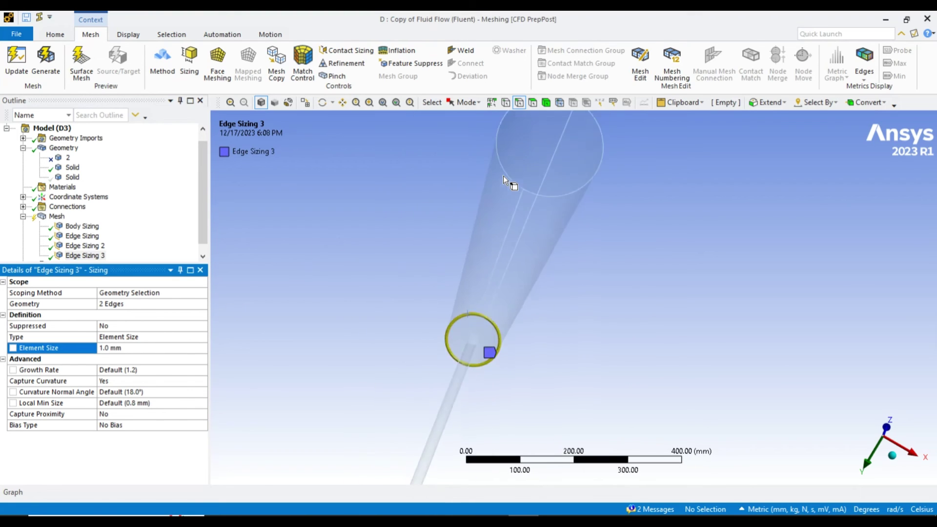
Insert Edge Sizing 4 scoped to both halves of the larger circle
{"action": "middle_click_drag", "start_coordinate": [503, 175], "coordinate": [581, 198]}
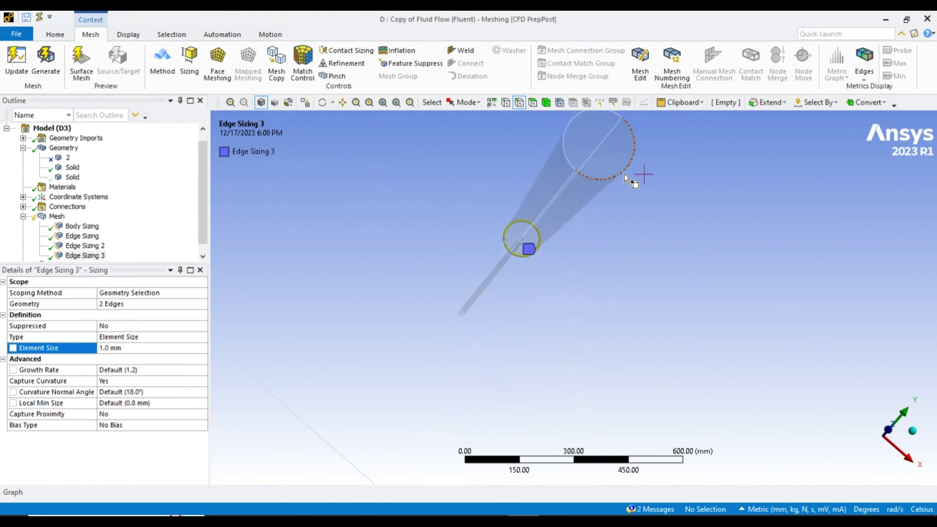
{"action": "left_click", "coordinate": [56, 216]}
{"action": "right_click", "coordinate": [53, 216]}
{"action": "mouse_move", "coordinate": [102, 224]}
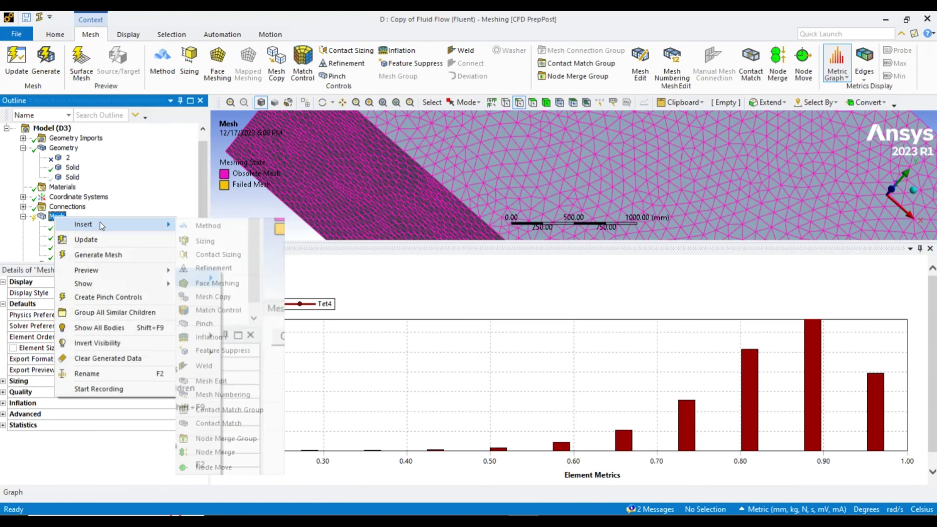
{"action": "left_click", "coordinate": [212, 243]}
{"action": "left_click", "coordinate": [591, 185]}
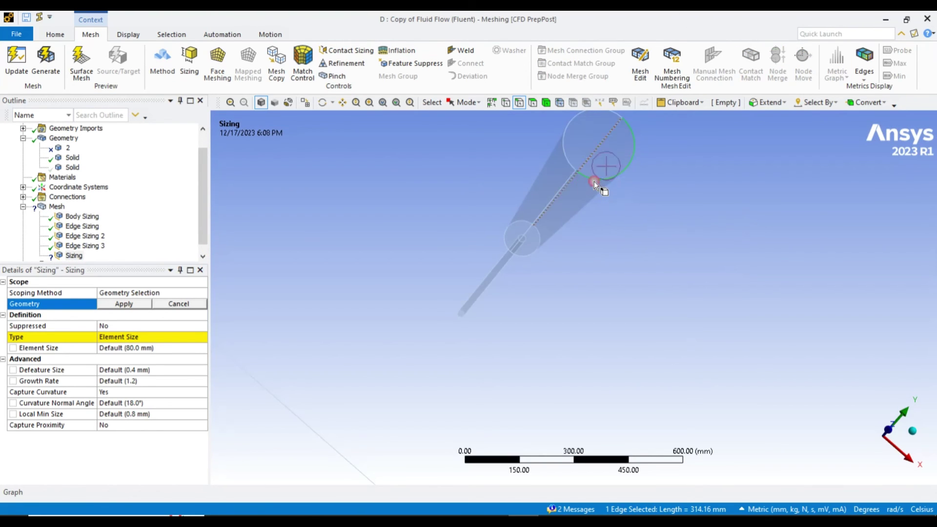
{"action": "left_click", "coordinate": [568, 140], "text": "ctrl"}
{"action": "left_click", "coordinate": [128, 304]}
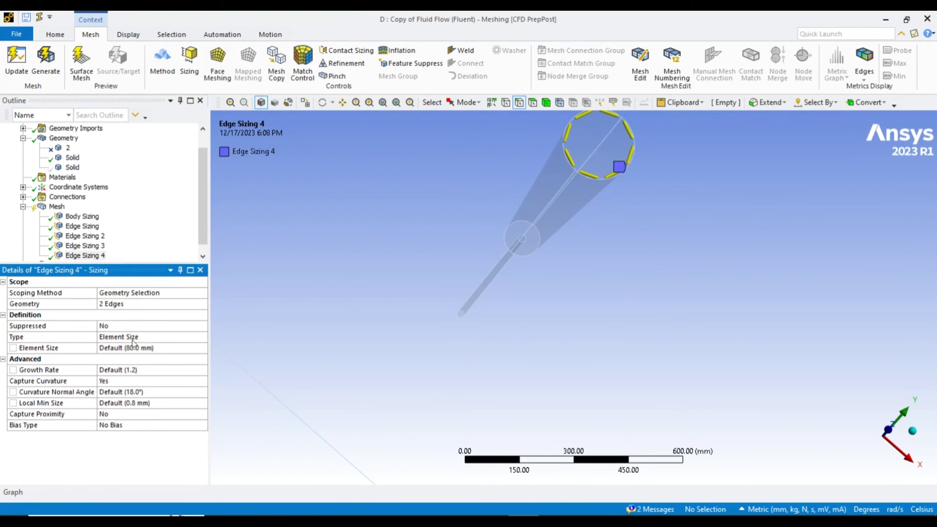
Set the element size to 1 mm and insert an Inflation control under Mesh
{"action": "left_click", "coordinate": [132, 349]}
{"action": "type", "text": "1"}
{"action": "key", "text": "Return"}
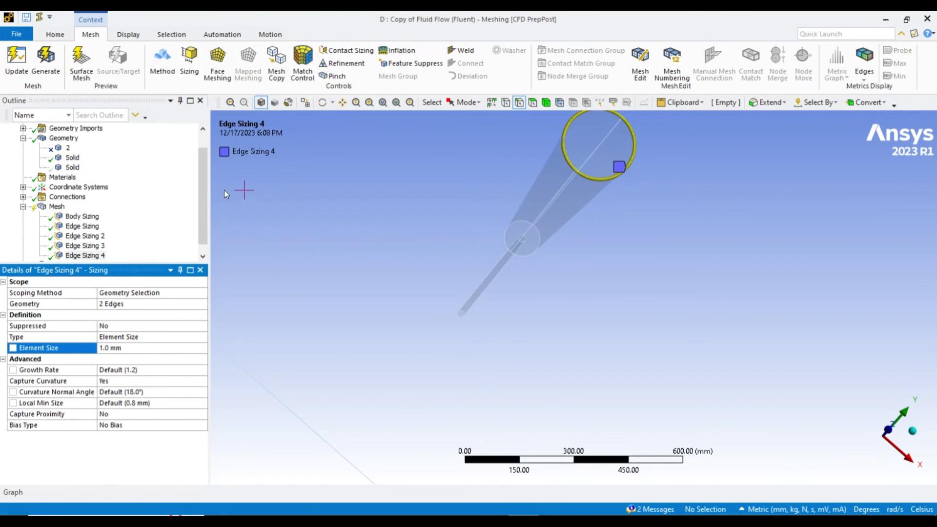
{"action": "left_click", "coordinate": [56, 206]}
{"action": "right_click", "coordinate": [57, 207]}
{"action": "mouse_move", "coordinate": [98, 212]}
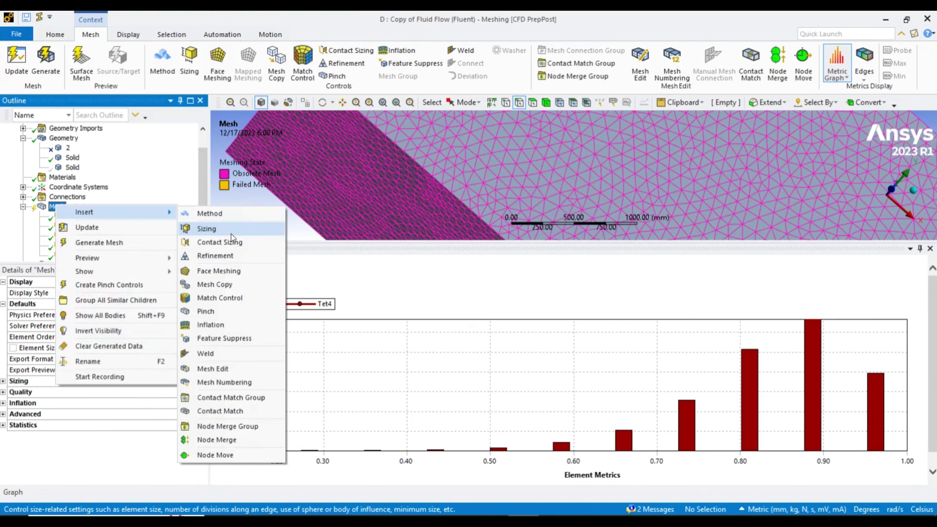
{"action": "left_click", "coordinate": [242, 325]}
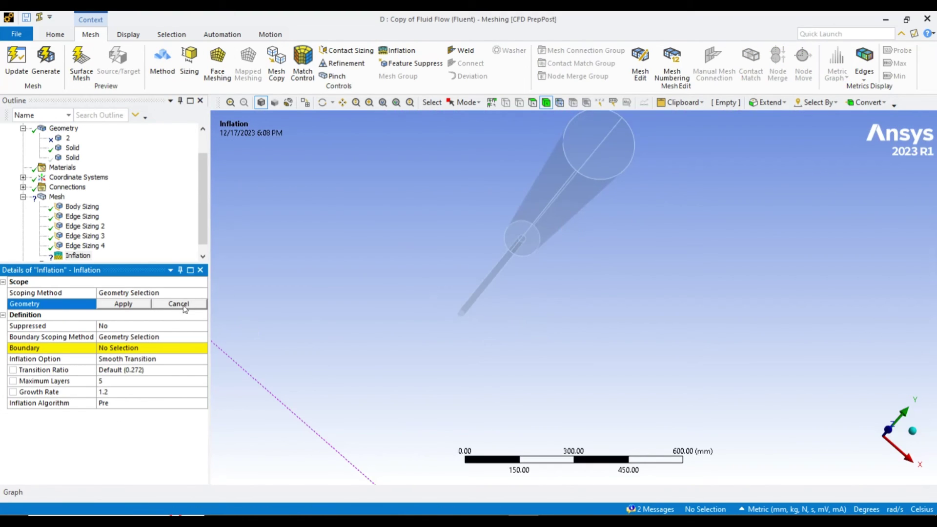
Try scoping the inflation by Named Selection, choosing blade
{"action": "left_click", "coordinate": [198, 293]}
{"action": "left_click", "coordinate": [203, 293]}
{"action": "left_click", "coordinate": [150, 309]}
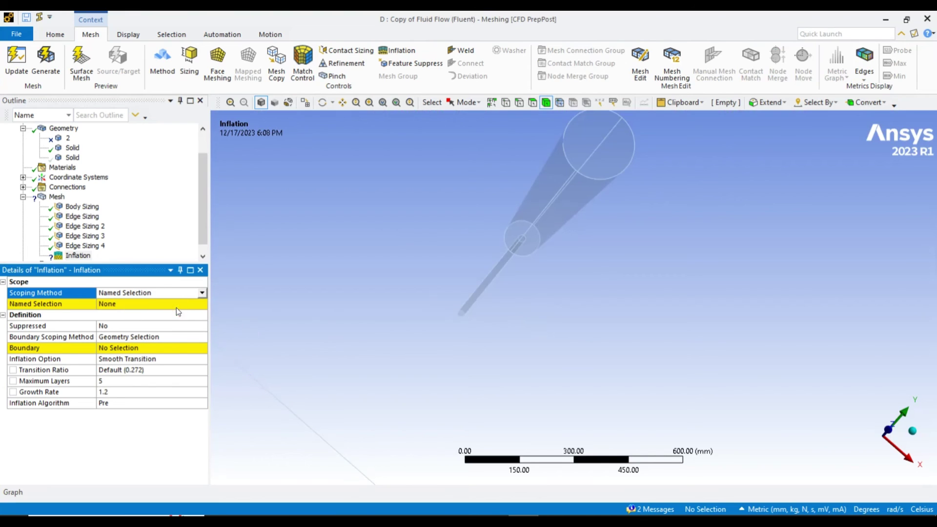
{"action": "left_click", "coordinate": [150, 306]}
{"action": "left_click", "coordinate": [202, 304]}
{"action": "left_click", "coordinate": [122, 330]}
{"action": "left_click", "coordinate": [126, 347]}
{"action": "scroll", "coordinate": [410, 339], "scroll_direction": "down", "scroll_amount": 3}
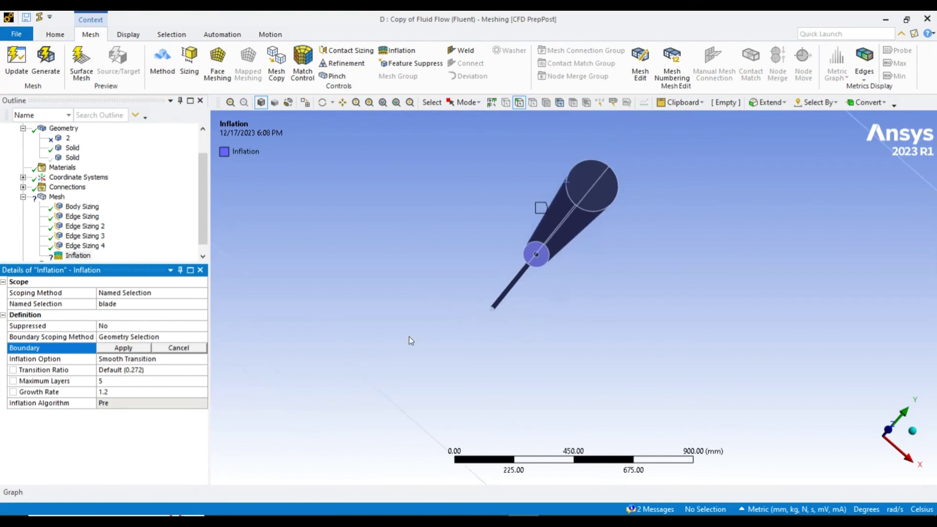
{"action": "left_click", "coordinate": [166, 305]}
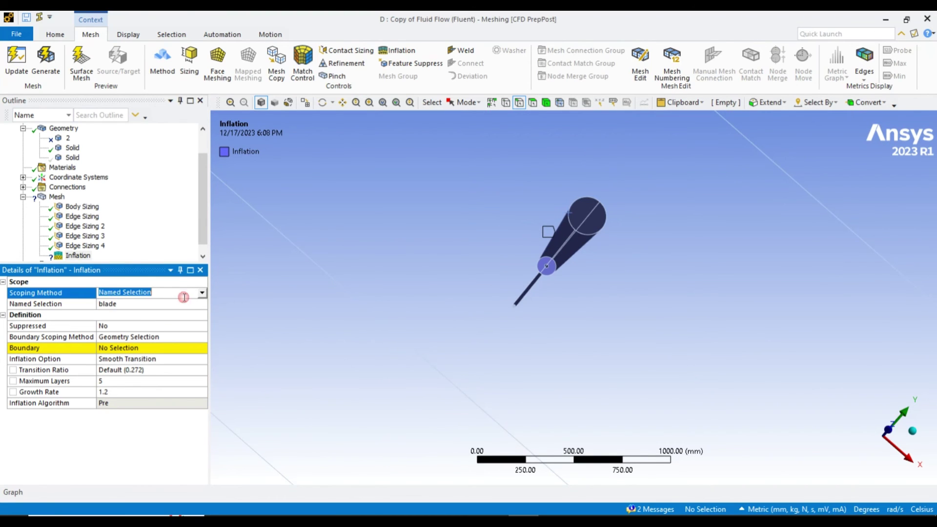
{"action": "left_click", "coordinate": [184, 294]}
{"action": "left_click", "coordinate": [201, 292]}
{"action": "left_click", "coordinate": [181, 310]}
{"action": "left_click", "coordinate": [180, 304]}
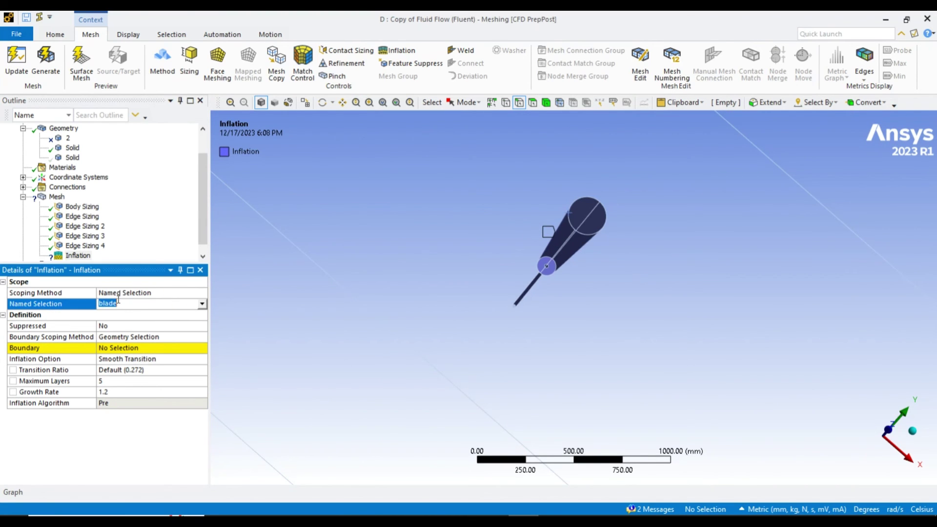
Scope the inflation geometry to the enclosing fluid body with body picking
{"action": "left_click", "coordinate": [546, 102]}
{"action": "left_click", "coordinate": [528, 252]}
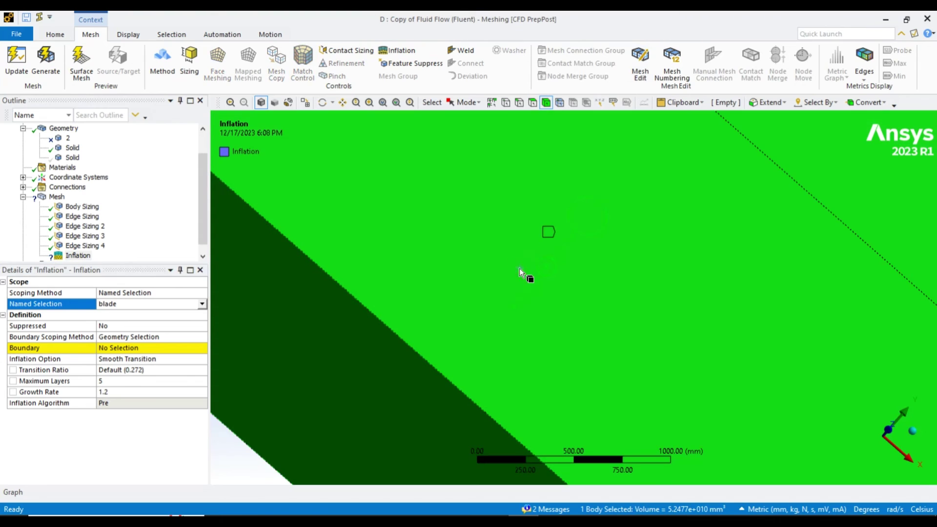
{"action": "left_click", "coordinate": [161, 295]}
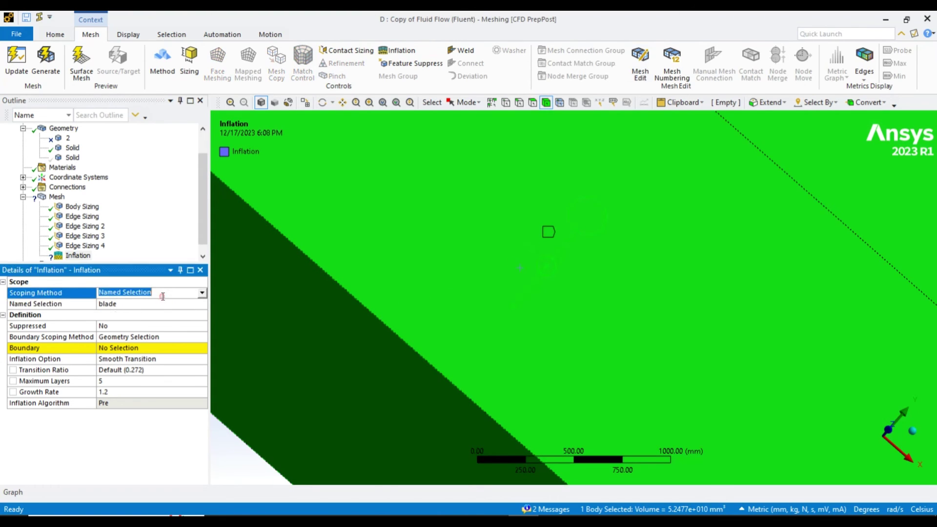
{"action": "left_click", "coordinate": [201, 292]}
{"action": "left_click", "coordinate": [180, 302]}
{"action": "left_click", "coordinate": [180, 303]}
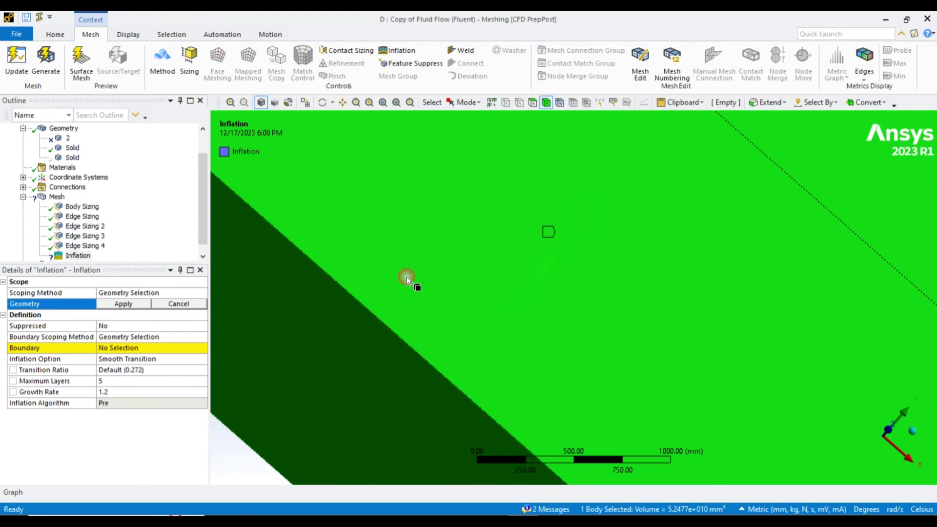
{"action": "left_click", "coordinate": [123, 303]}
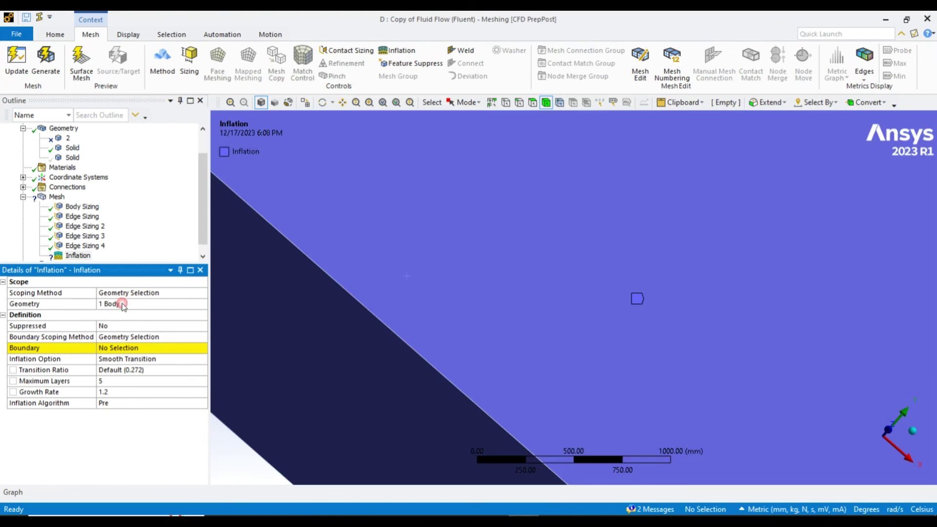
{"action": "left_click", "coordinate": [117, 347]}
Set the inflation boundary to the blade named selection, keeping Maximum Layers at 5
{"action": "left_click", "coordinate": [146, 337]}
{"action": "left_click", "coordinate": [201, 338]}
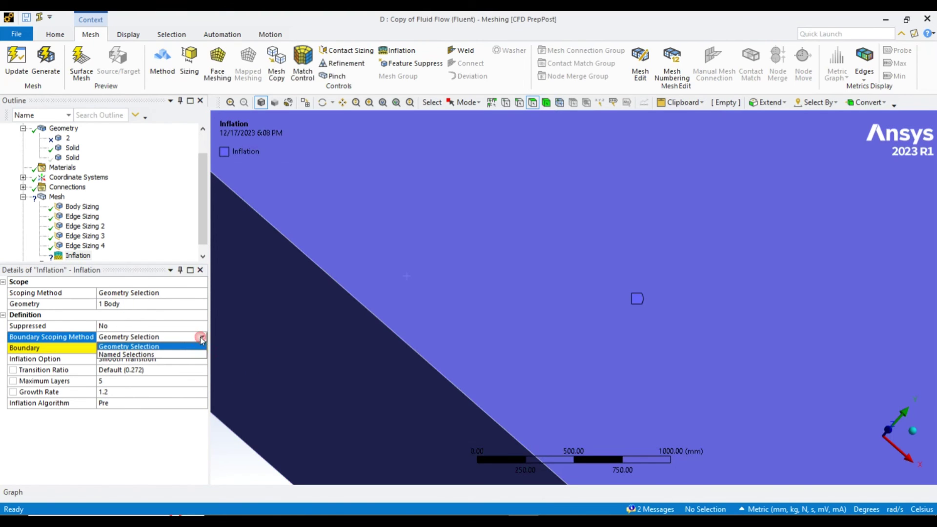
{"action": "left_click", "coordinate": [179, 351]}
{"action": "left_click", "coordinate": [202, 338]}
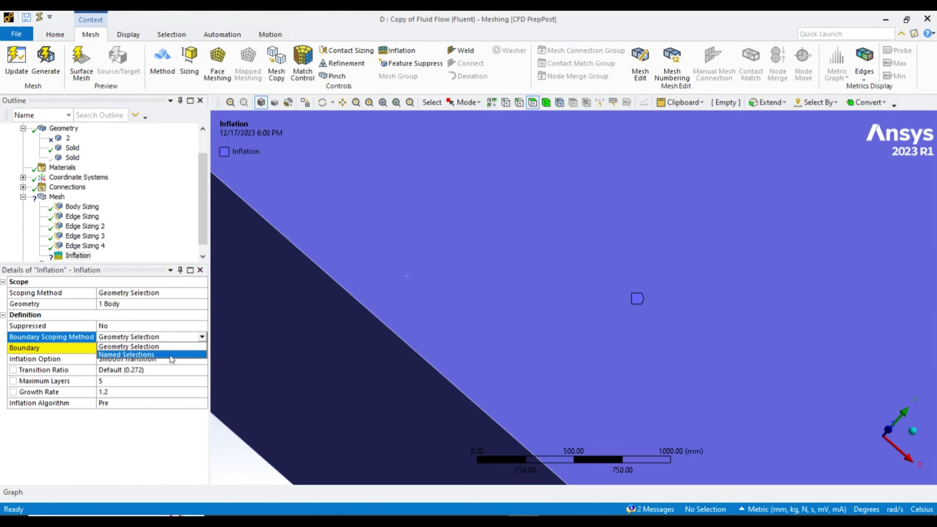
{"action": "left_click", "coordinate": [171, 355]}
{"action": "left_click", "coordinate": [203, 348]}
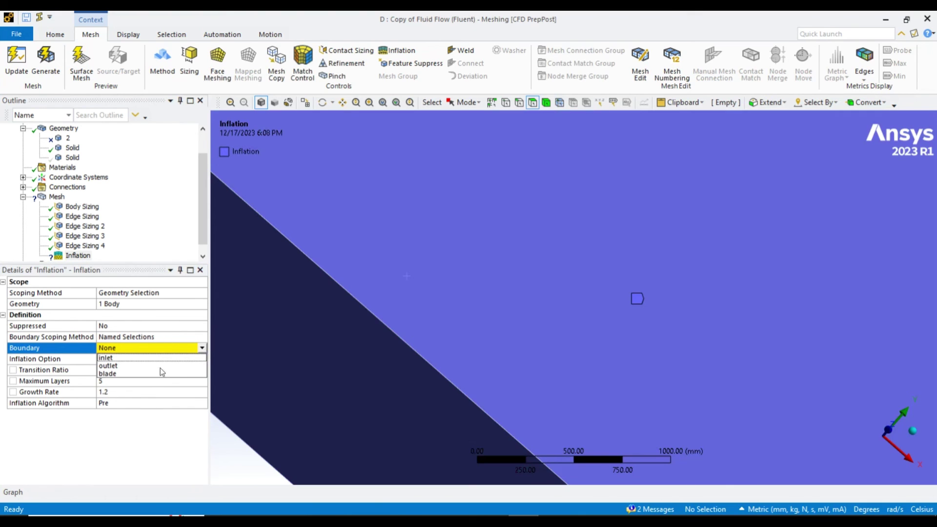
{"action": "left_click", "coordinate": [102, 374]}
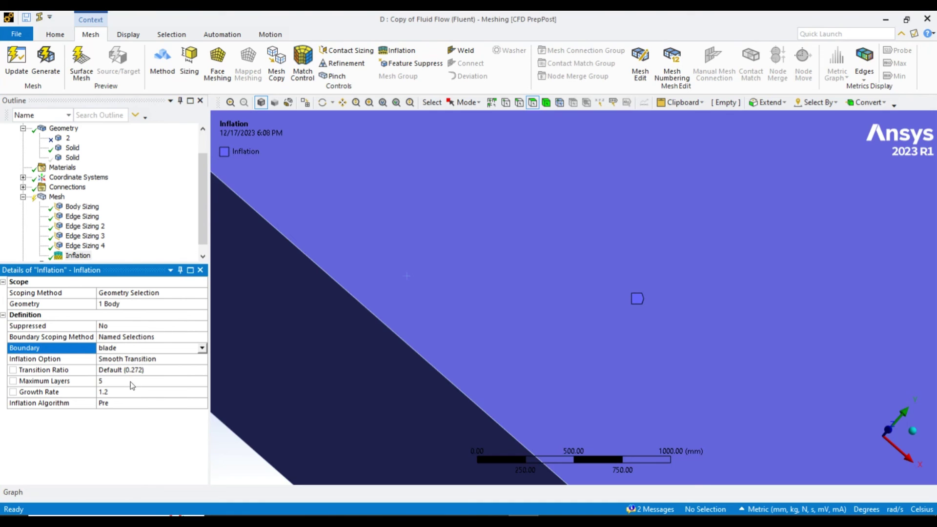
{"action": "left_click", "coordinate": [118, 381]}
Generate the mesh from the Mesh node
{"action": "middle_click_drag", "start_coordinate": [384, 379], "coordinate": [212, 219]}
{"action": "left_click", "coordinate": [70, 196]}
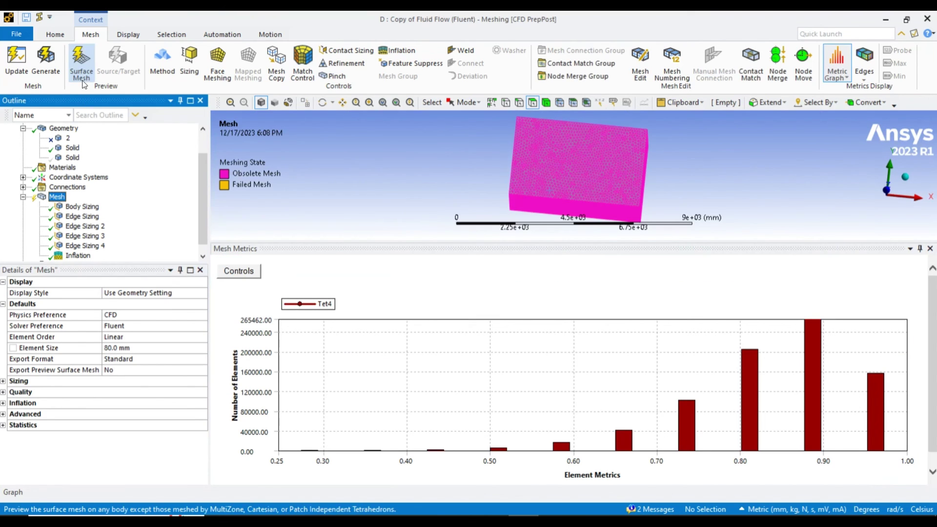
{"action": "left_click", "coordinate": [48, 74]}
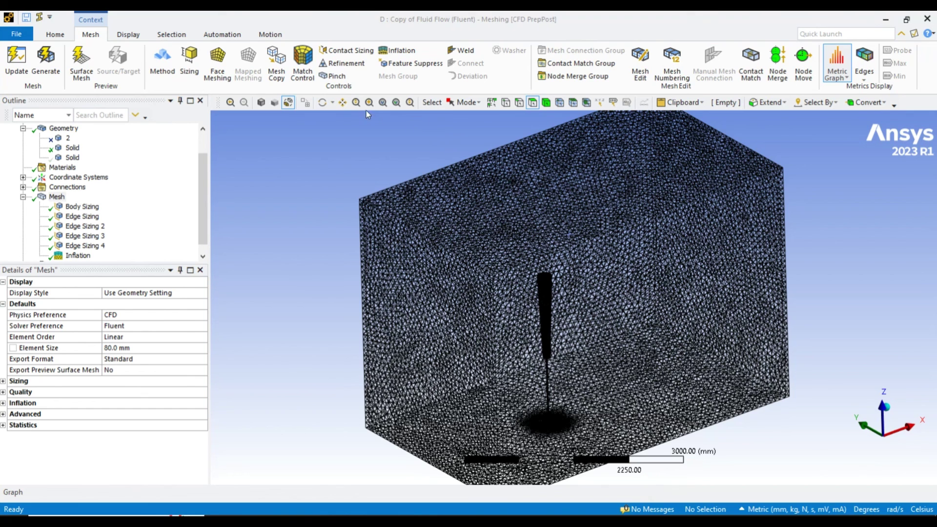
Box-zoom into the rod base and rod top to inspect the refined tetrahedra
{"action": "left_click", "coordinate": [370, 103]}
{"action": "left_click_drag", "start_coordinate": [492, 383], "coordinate": [593, 435]}
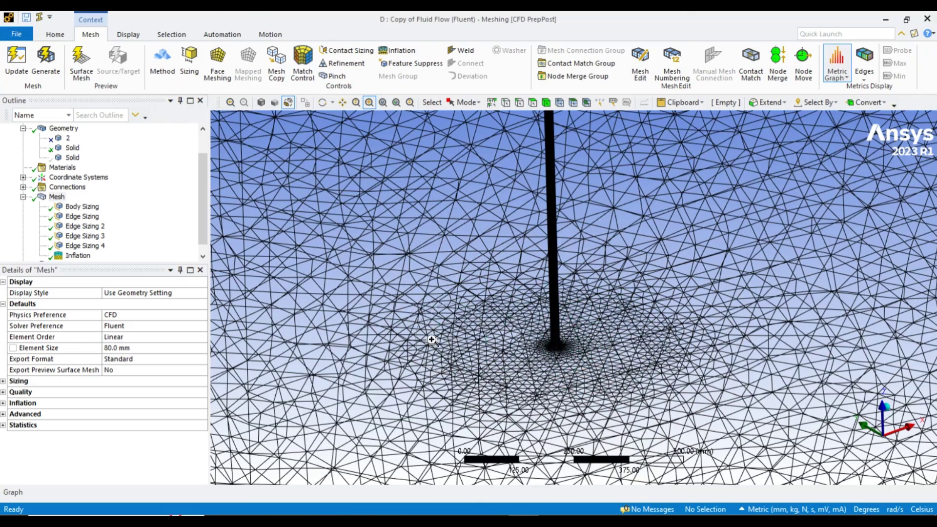
{"action": "left_click_drag", "start_coordinate": [432, 343], "coordinate": [561, 405]}
{"action": "scroll", "coordinate": [573, 407], "scroll_direction": "down", "scroll_amount": 3}
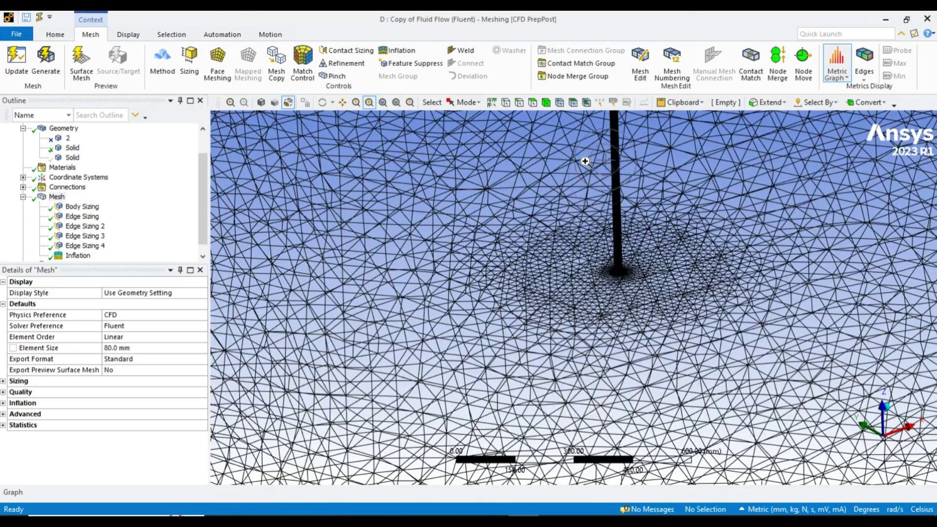
{"action": "left_click_drag", "start_coordinate": [588, 157], "coordinate": [642, 208]}
{"action": "scroll", "coordinate": [569, 288], "scroll_direction": "down", "scroll_amount": 5}
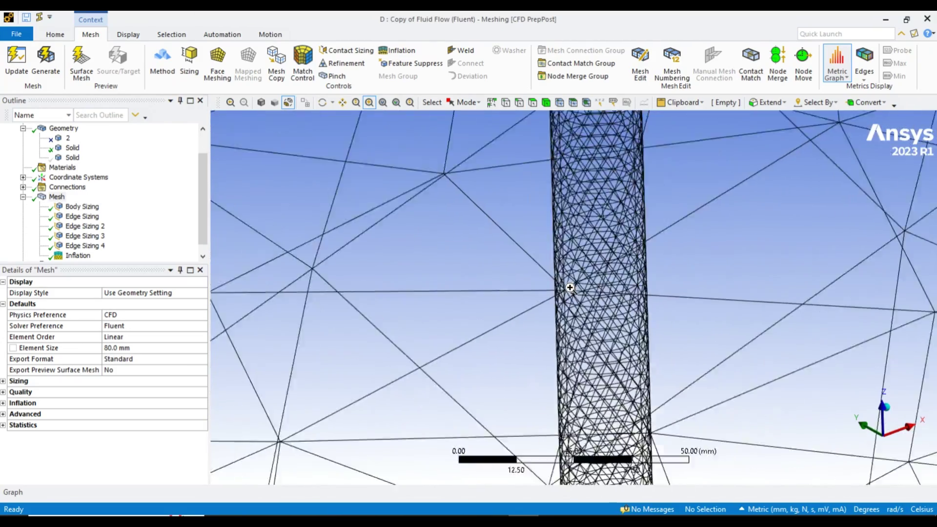
{"action": "scroll", "coordinate": [569, 283], "scroll_direction": "down", "scroll_amount": 3}
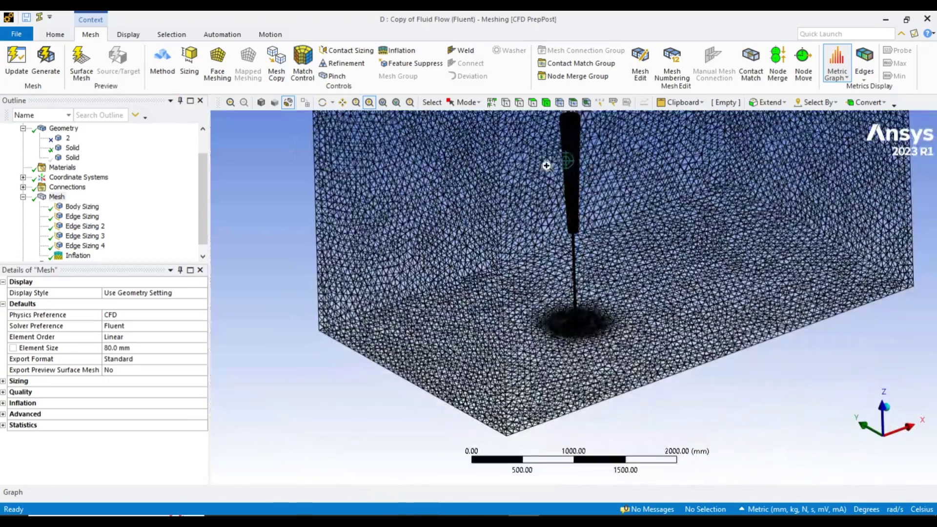
{"action": "left_click_drag", "start_coordinate": [563, 153], "coordinate": [598, 173]}
{"action": "scroll", "coordinate": [429, 225], "scroll_direction": "down", "scroll_amount": 4}
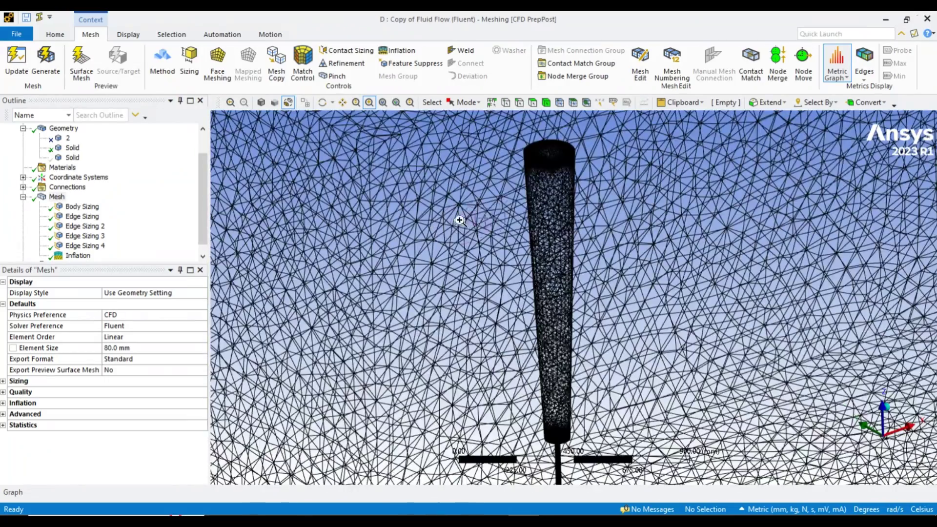
{"action": "left_click_drag", "start_coordinate": [518, 133], "coordinate": [593, 177]}
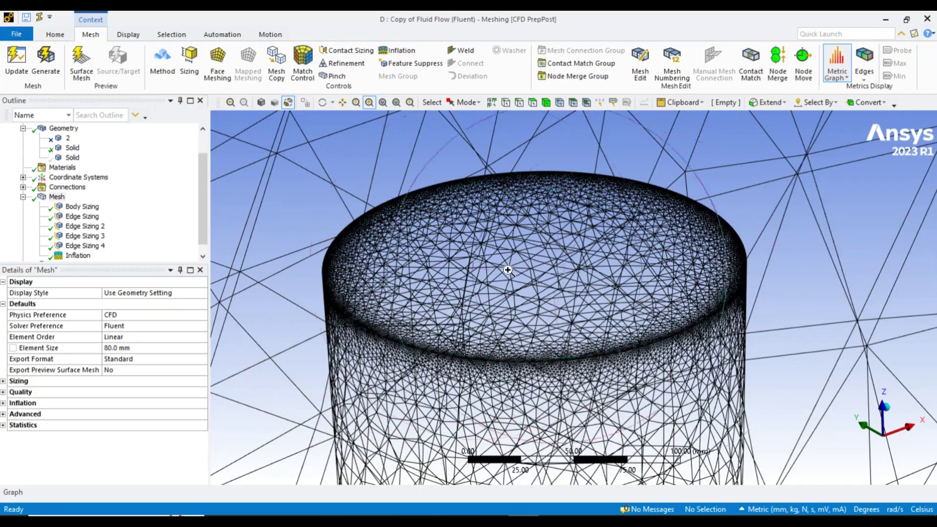
{"action": "scroll", "coordinate": [570, 341], "scroll_direction": "up", "scroll_amount": 2}
{"action": "scroll", "coordinate": [583, 353], "scroll_direction": "down", "scroll_amount": 6}
{"action": "scroll", "coordinate": [584, 353], "scroll_direction": "down", "scroll_amount": 6}
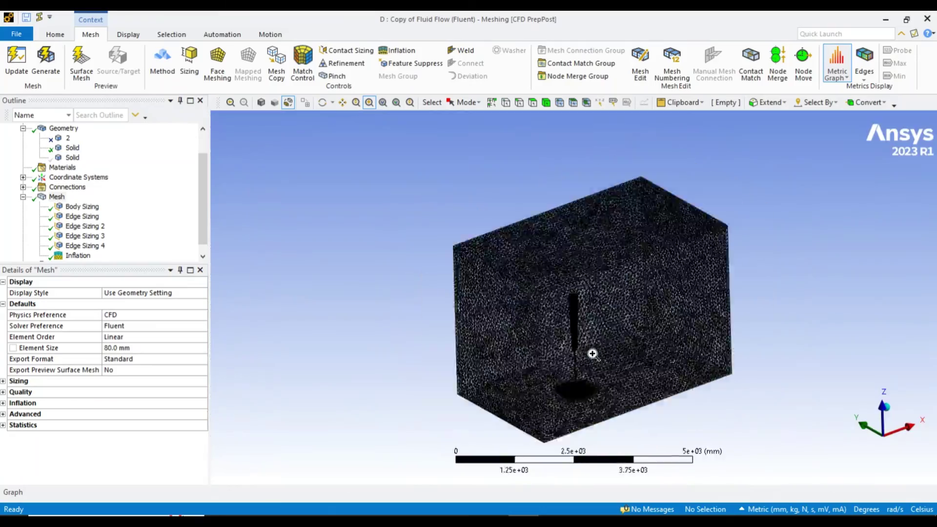
Update the mesh and chart element quality with a Metric Graph metric
{"action": "left_click", "coordinate": [12, 67]}
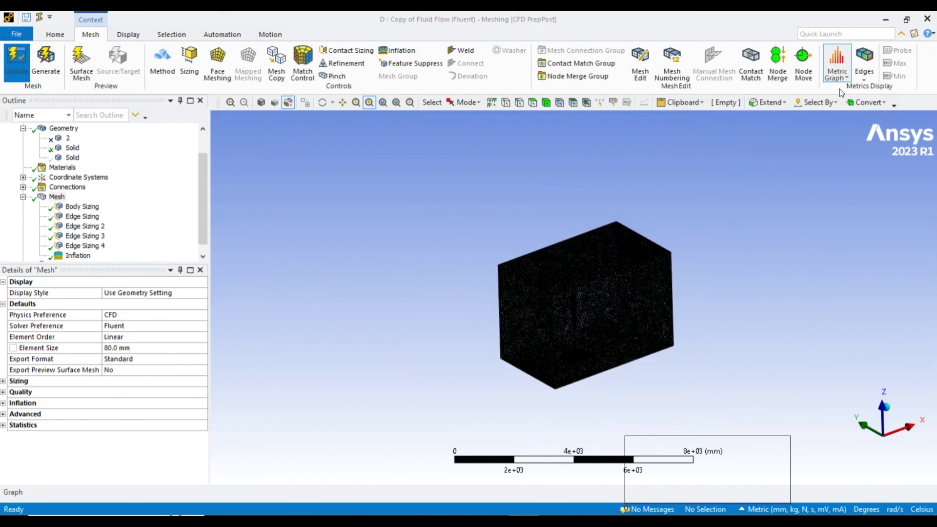
{"action": "left_click", "coordinate": [836, 68]}
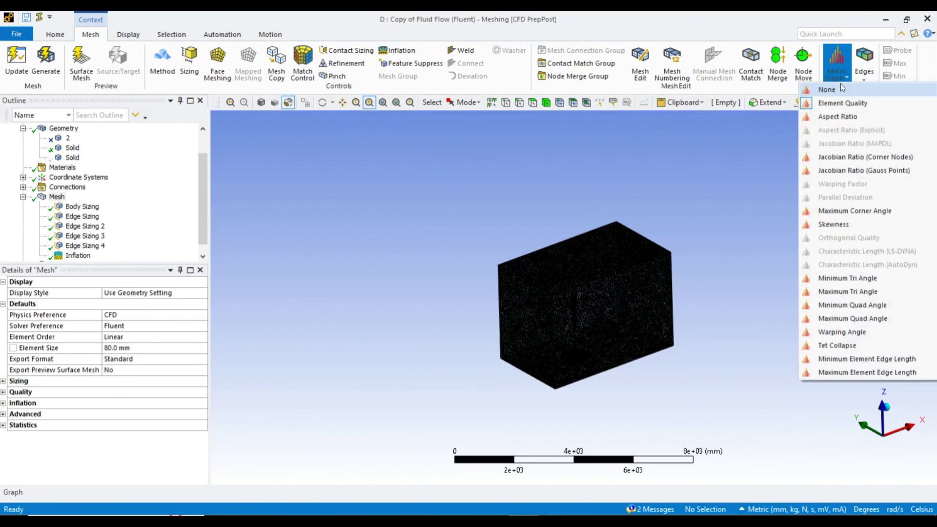
{"action": "left_click", "coordinate": [783, 343]}
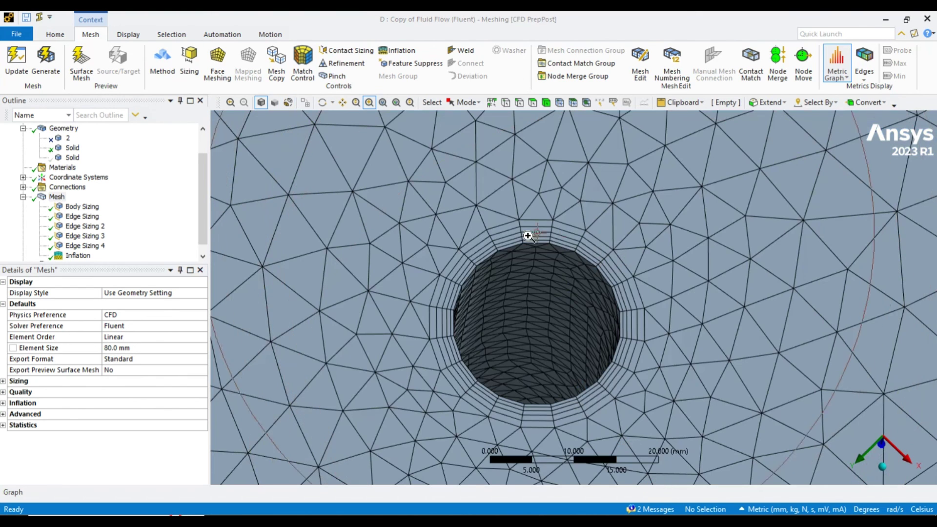
Zoom and tilt onto the hole to check the wedge inflation layers
{"action": "left_click_drag", "start_coordinate": [429, 205], "coordinate": [629, 325]}
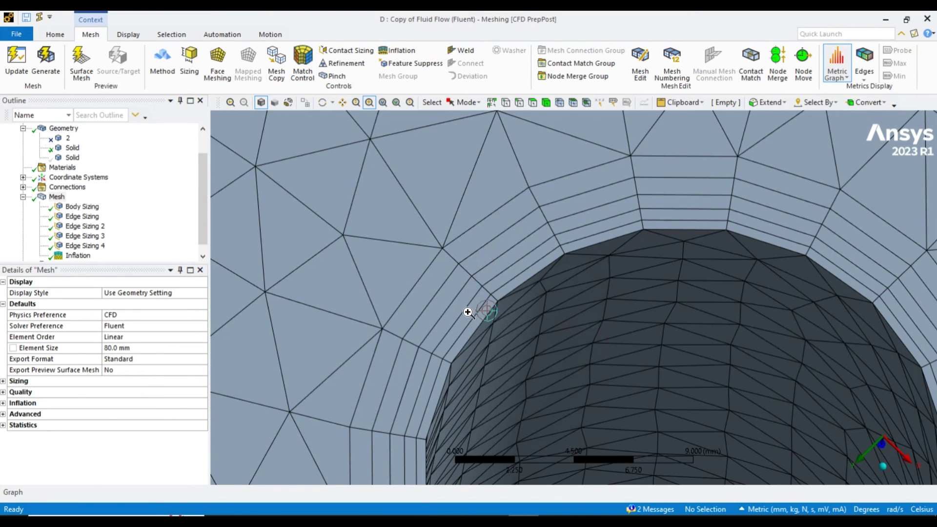
{"action": "scroll", "coordinate": [441, 251], "scroll_direction": "down", "scroll_amount": 1}
{"action": "scroll", "coordinate": [569, 331], "scroll_direction": "down", "scroll_amount": 4}
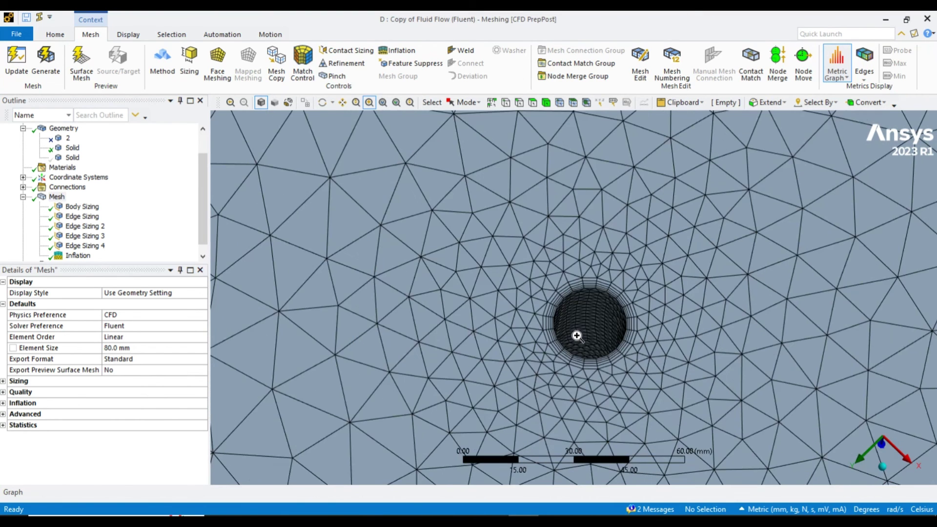
{"action": "scroll", "coordinate": [624, 381], "scroll_direction": "up", "scroll_amount": 6}
{"action": "middle_click_drag", "start_coordinate": [537, 316], "coordinate": [566, 364]}
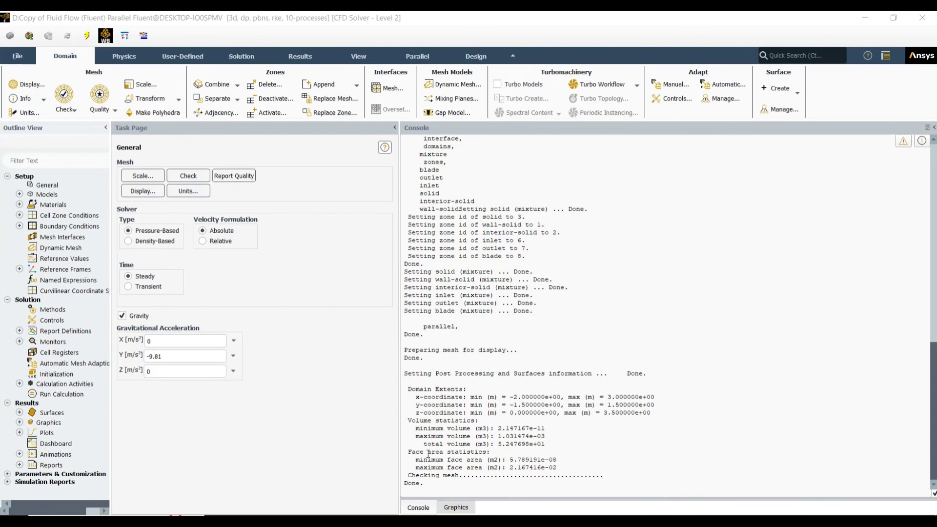
Show the mesh graphics and check the Viscous model under Models
{"action": "left_click", "coordinate": [457, 507]}
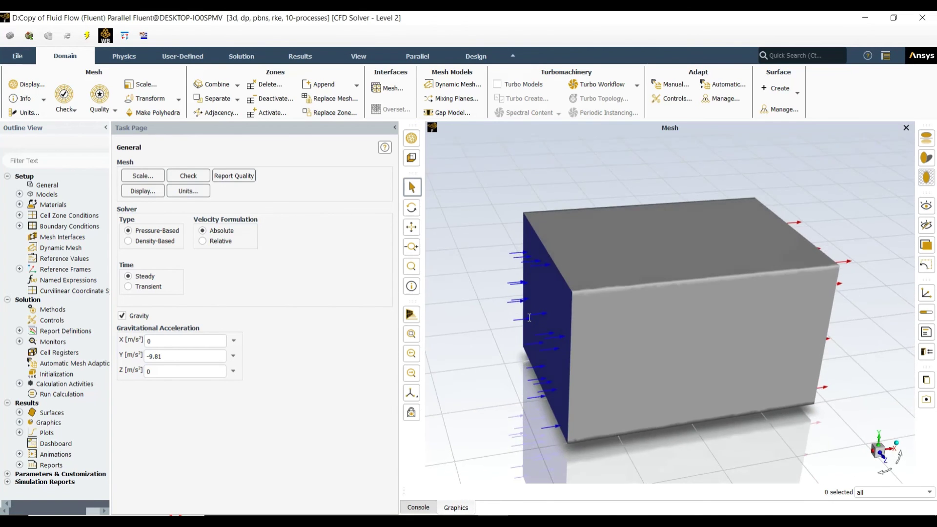
{"action": "left_click_drag", "start_coordinate": [555, 360], "coordinate": [540, 342]}
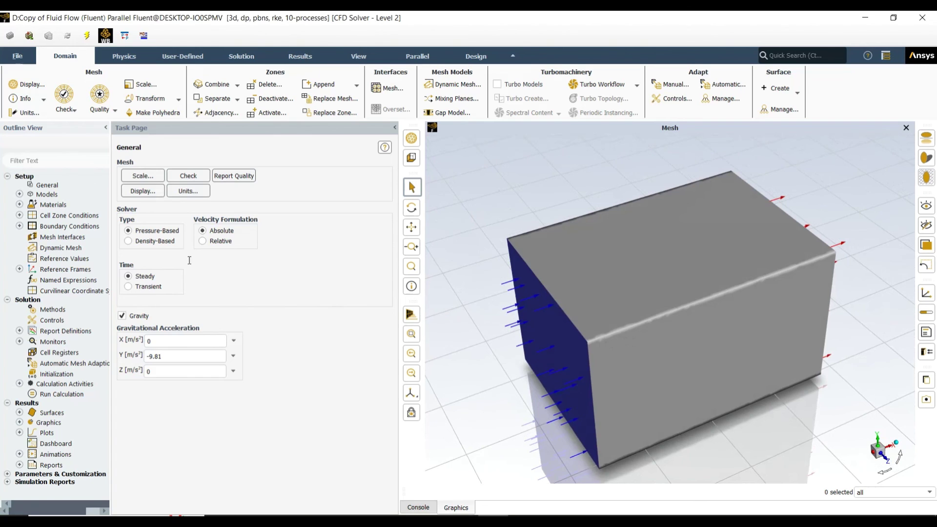
{"action": "double_click", "coordinate": [48, 204]}
{"action": "double_click", "coordinate": [47, 194]}
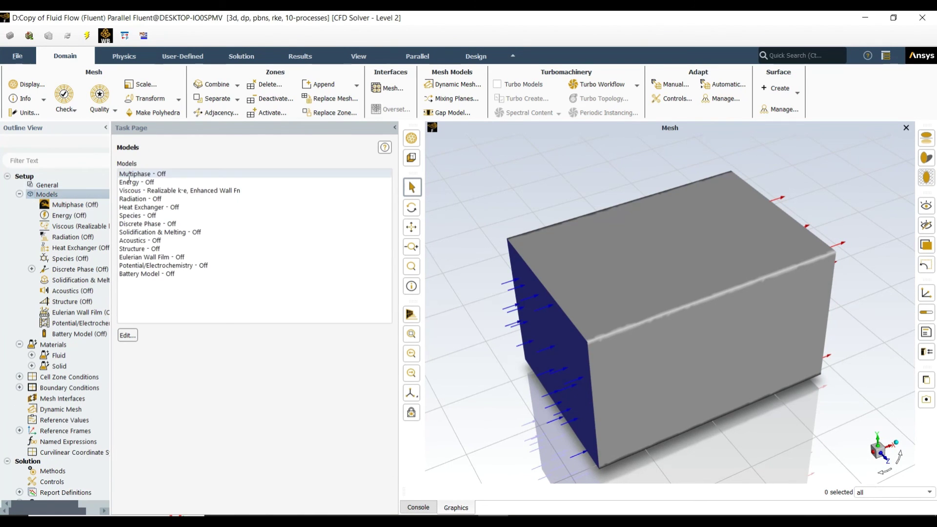
{"action": "left_click", "coordinate": [178, 190]}
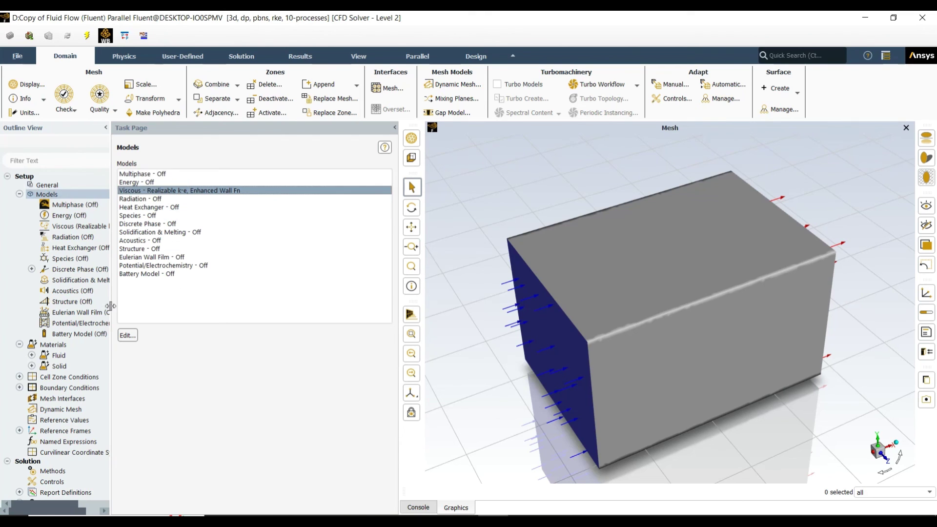
{"action": "scroll", "coordinate": [73, 335], "scroll_direction": "down", "scroll_amount": 5}
Hybrid-initialize the solution and bring up Run Calculation
{"action": "double_click", "coordinate": [74, 378]}
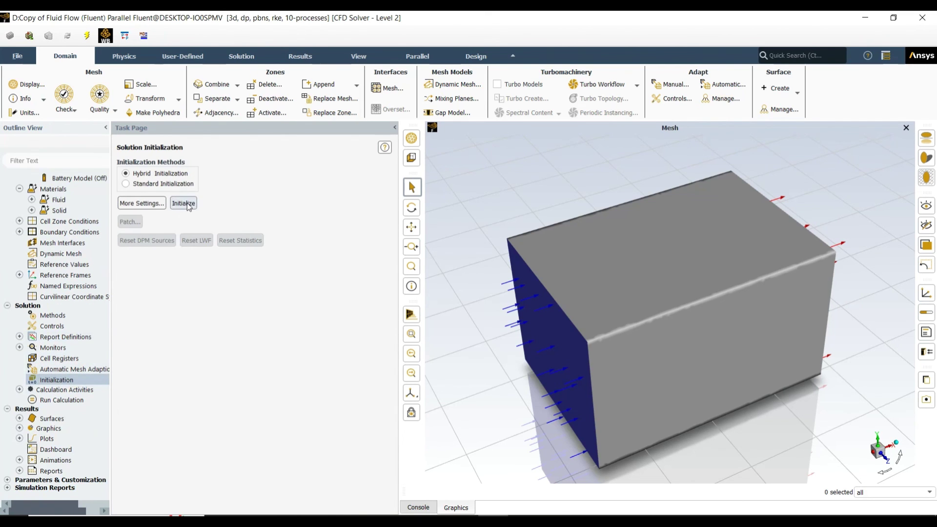
{"action": "left_click", "coordinate": [188, 203]}
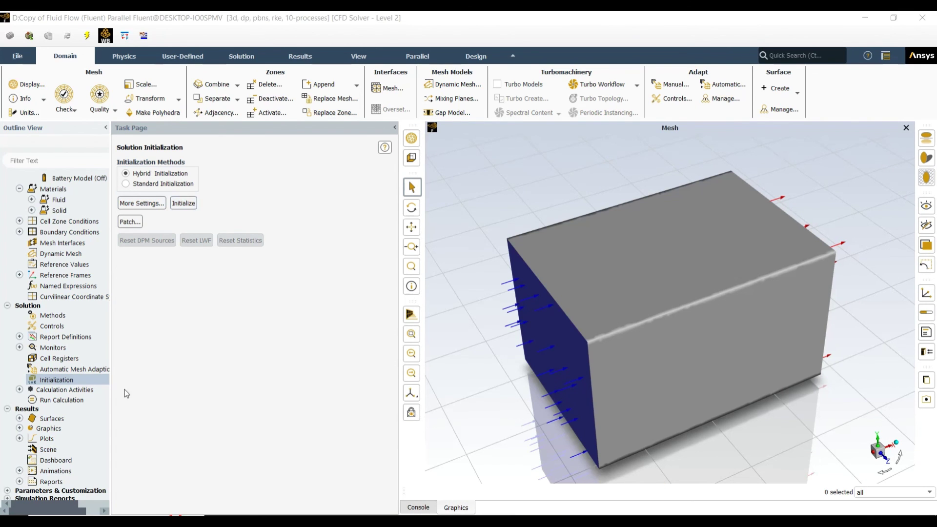
{"action": "left_click", "coordinate": [83, 401]}
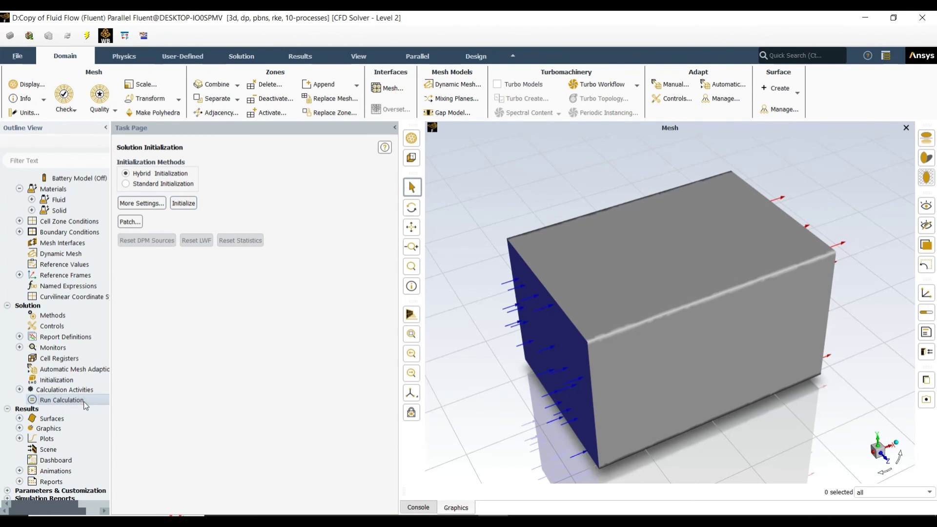